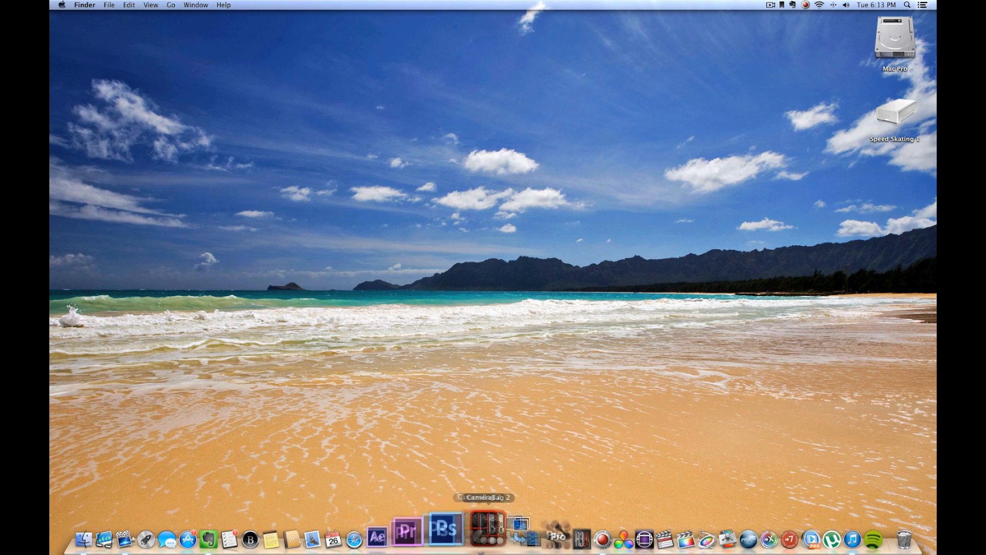
Step: Launch REDCINE-X PRO and browse the Speed Skating 1 drive to the A105_0128 clip folder under SD Fashion Shoot, RED, A105
{"action": "left_click", "coordinate": [562, 545]}
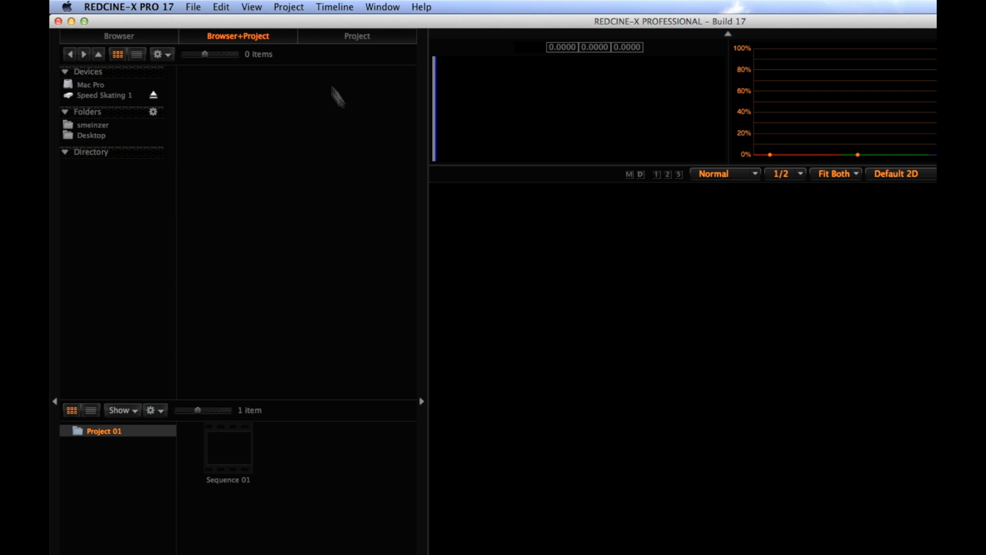
{"action": "left_click", "coordinate": [105, 97]}
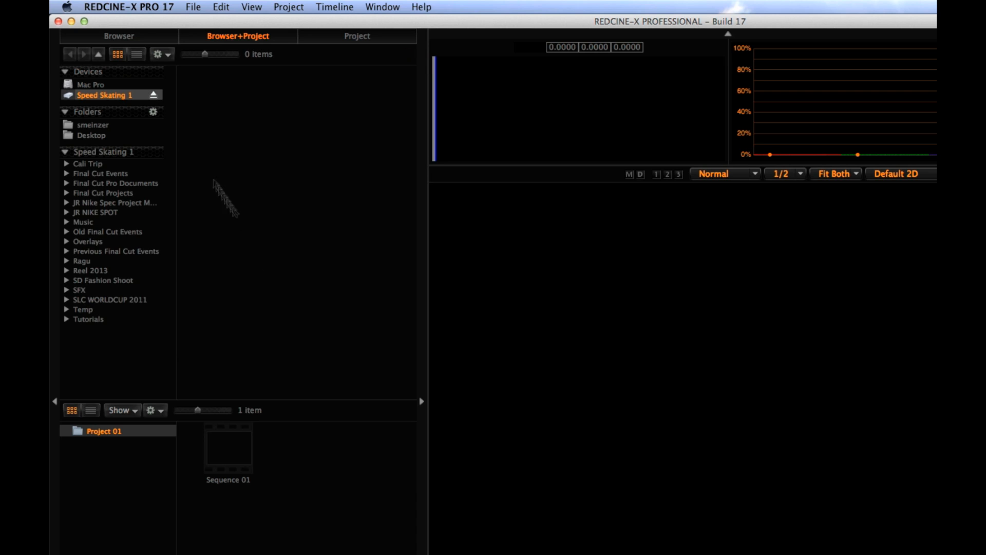
{"action": "left_click", "coordinate": [66, 280]}
{"action": "left_click", "coordinate": [81, 290]}
{"action": "left_click", "coordinate": [93, 300]}
{"action": "left_click", "coordinate": [126, 309]}
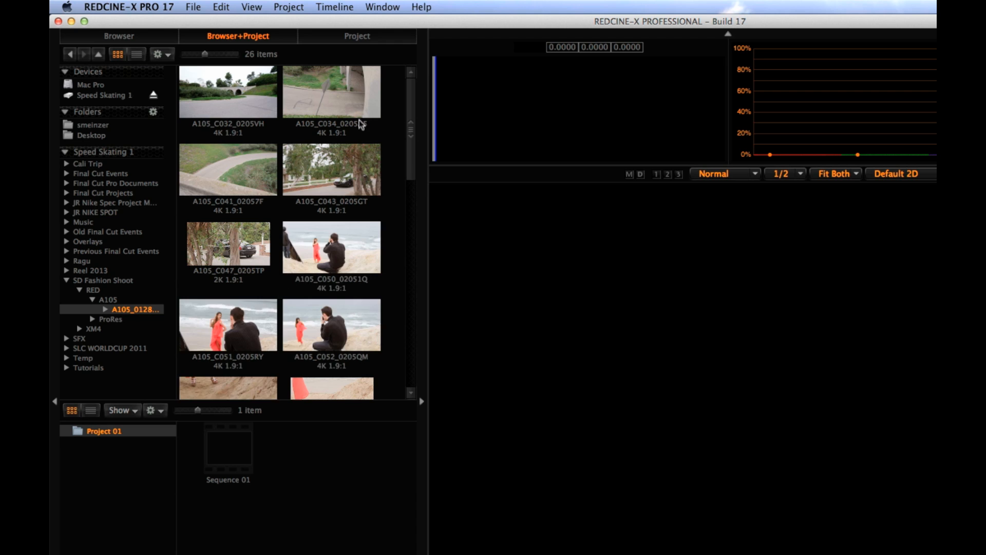
Step: Add clips A105_C034, A105_C047, A105_C058 and A105_C087 from the browsed folder to Project 01
{"action": "scroll", "coordinate": [359, 125], "scroll_direction": "down", "scroll_amount": 10}
{"action": "scroll", "coordinate": [359, 125], "scroll_direction": "up", "scroll_amount": 10}
{"action": "left_click", "coordinate": [340, 97]}
{"action": "mouse_move", "coordinate": [239, 178]}
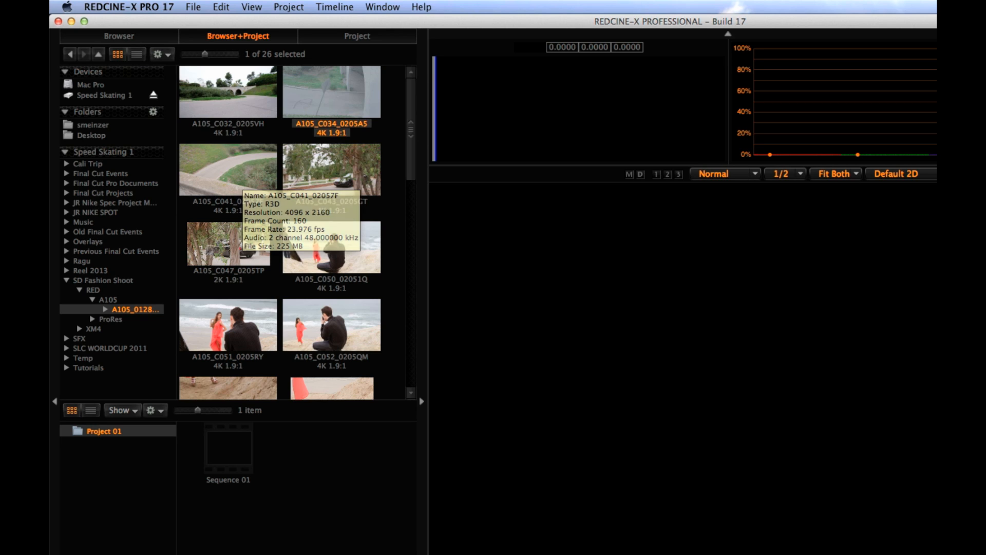
{"action": "left_click", "coordinate": [204, 248], "text": "super"}
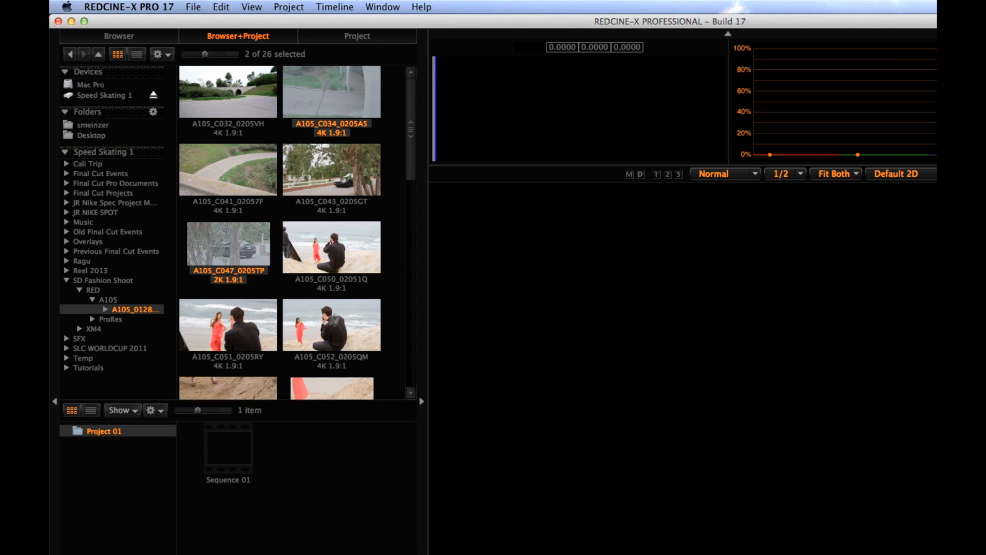
{"action": "scroll", "coordinate": [313, 368], "scroll_direction": "down", "scroll_amount": 10}
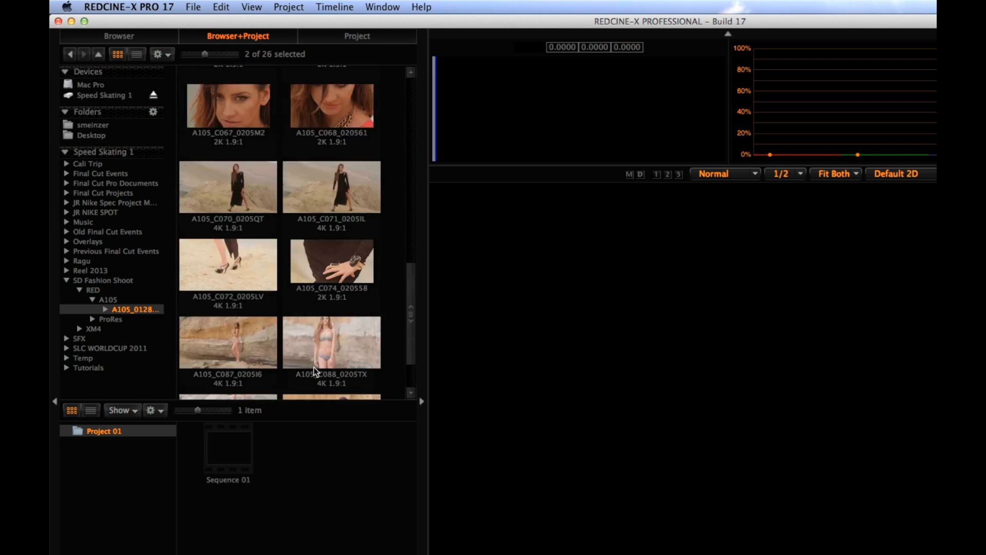
{"action": "scroll", "coordinate": [313, 367], "scroll_direction": "up", "scroll_amount": 4}
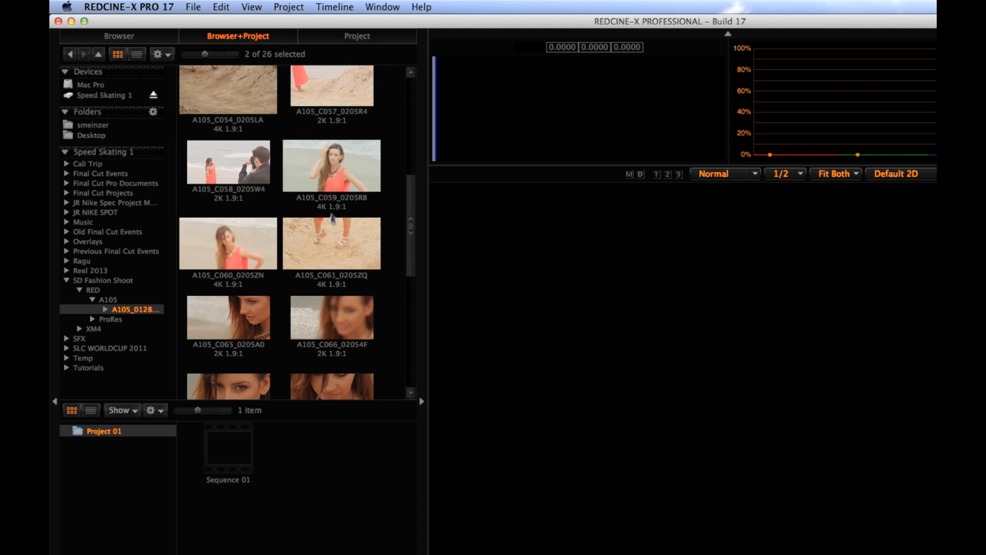
{"action": "left_click", "coordinate": [234, 171]}
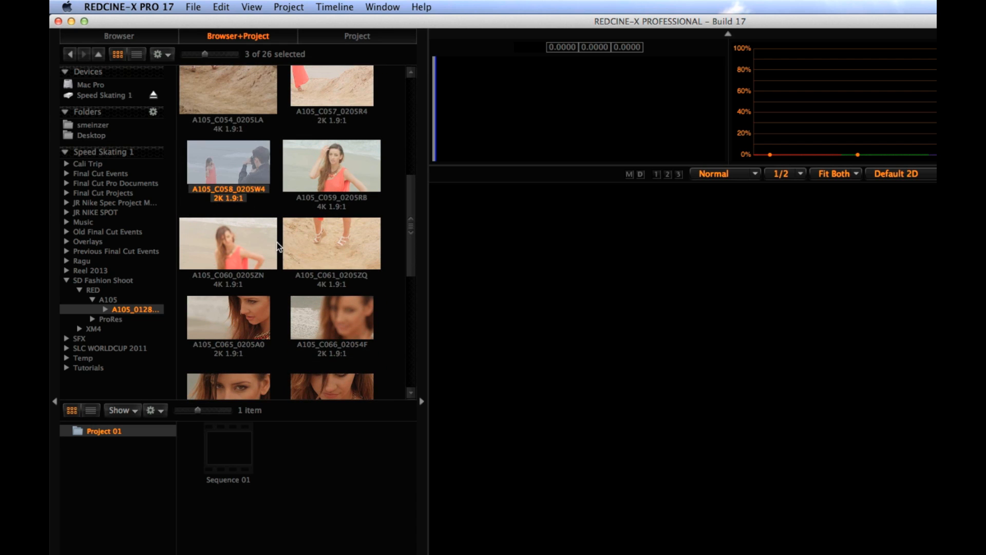
{"action": "scroll", "coordinate": [278, 246], "scroll_direction": "down", "scroll_amount": 6}
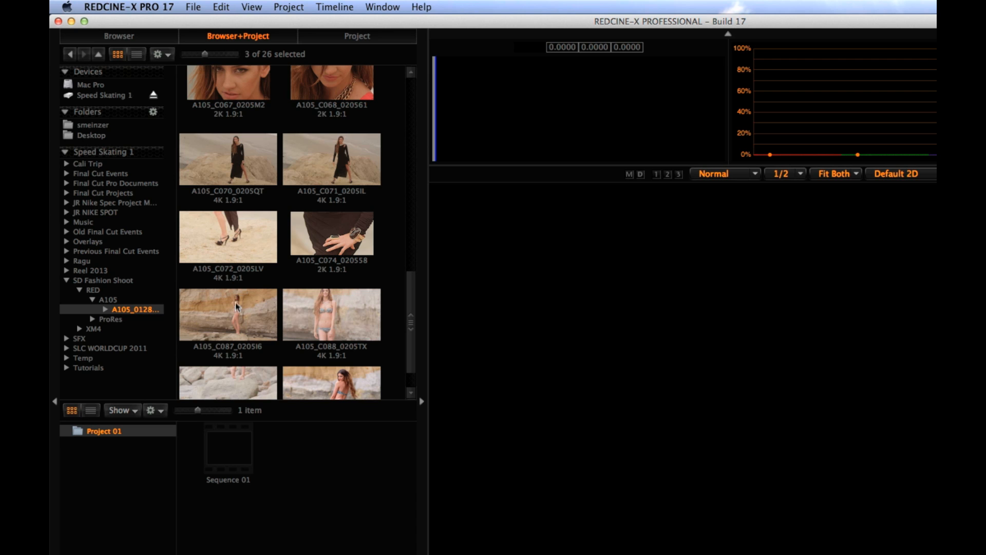
{"action": "left_click", "coordinate": [238, 328], "text": "super"}
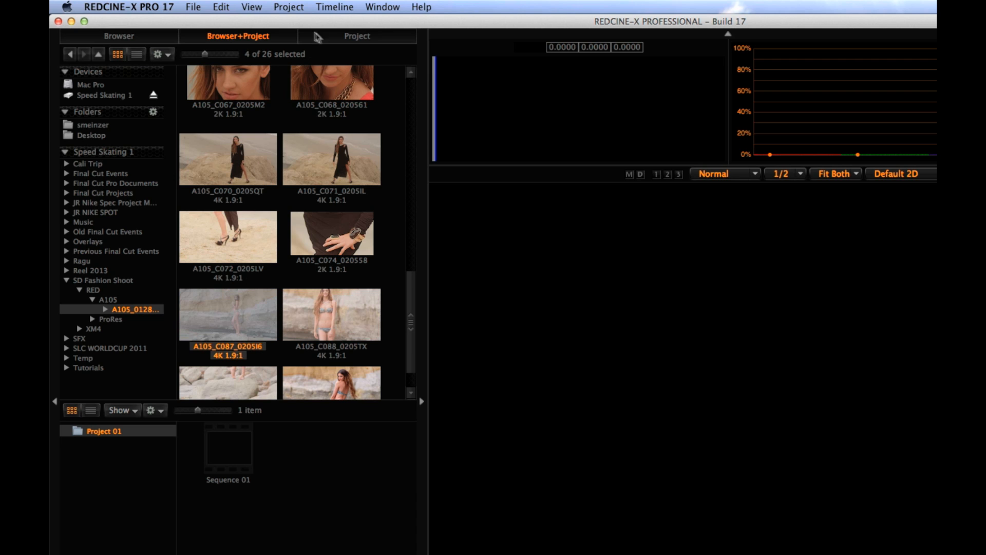
{"action": "left_click_drag", "start_coordinate": [234, 278], "coordinate": [323, 514]}
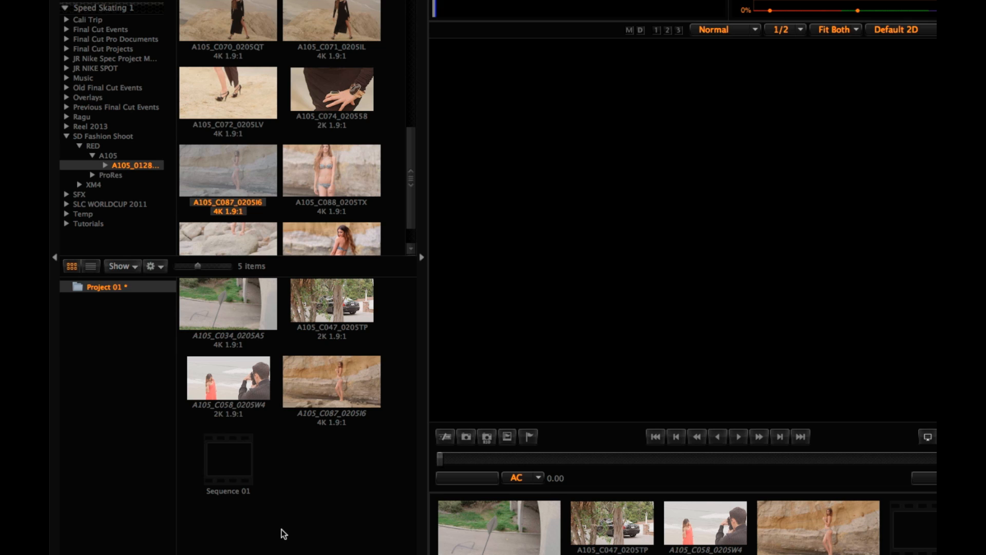
Step: Delete the empty Sequence 01 from Project 01
{"action": "left_click", "coordinate": [232, 448]}
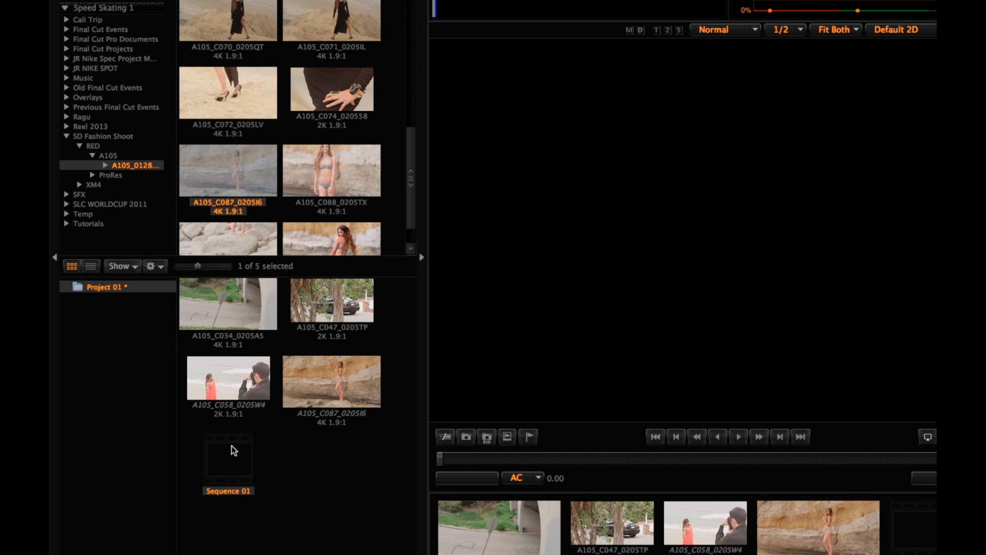
{"action": "key", "text": "Delete"}
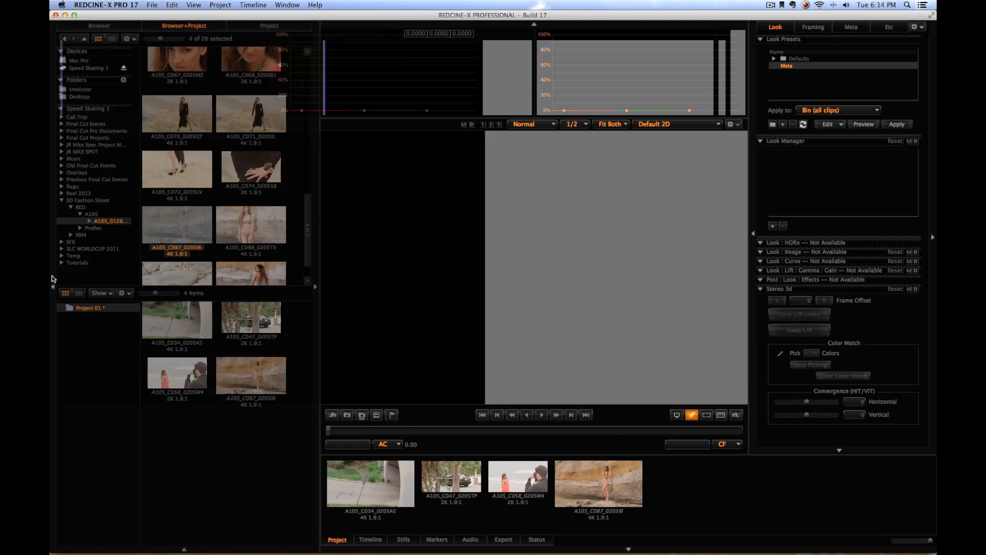
Step: Collapse the file browser area and load the A105_C034 clip into the viewer
{"action": "left_click", "coordinate": [54, 257]}
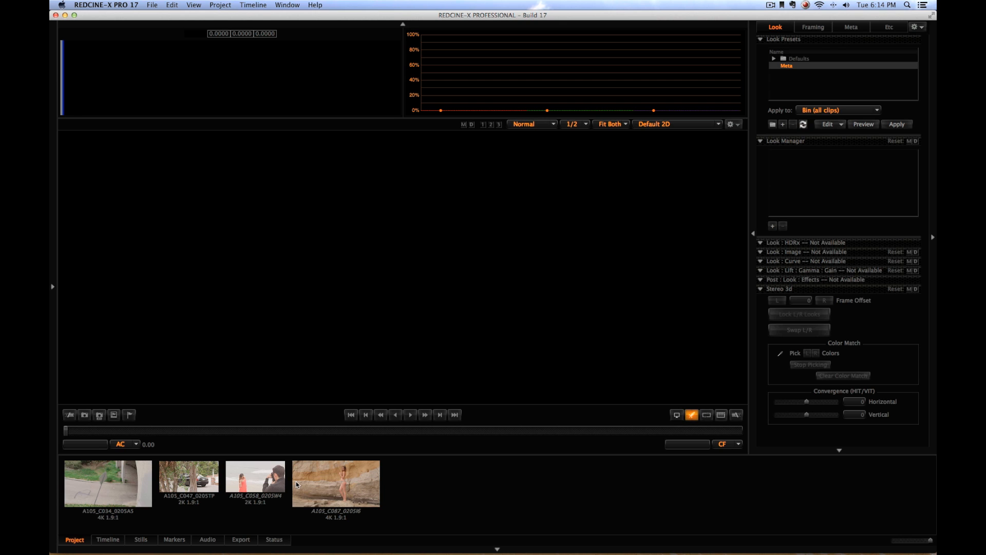
{"action": "mouse_move", "coordinate": [296, 484]}
{"action": "left_click", "coordinate": [96, 483]}
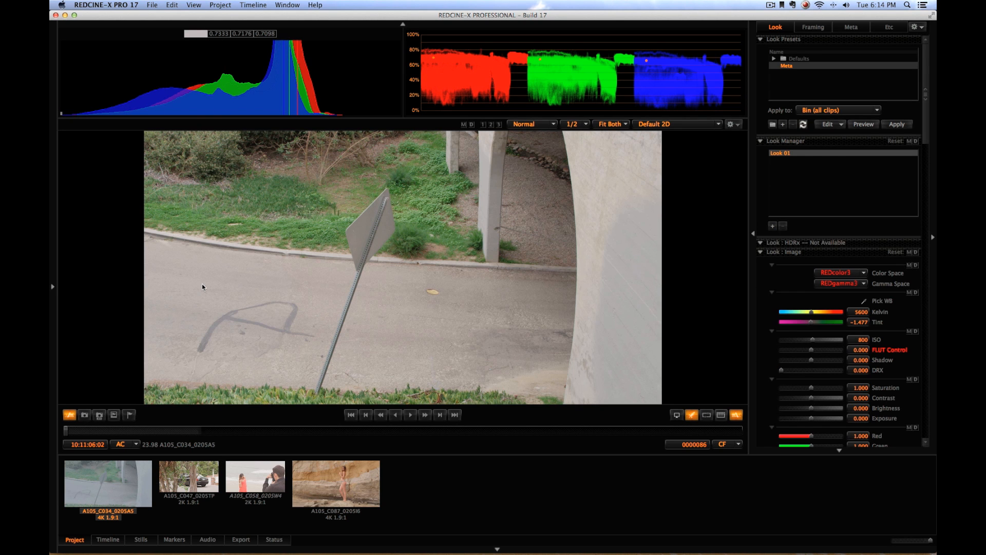
Step: Save the project as "SD Fashion Shoot" in the RED folder
{"action": "key", "text": "super+s"}
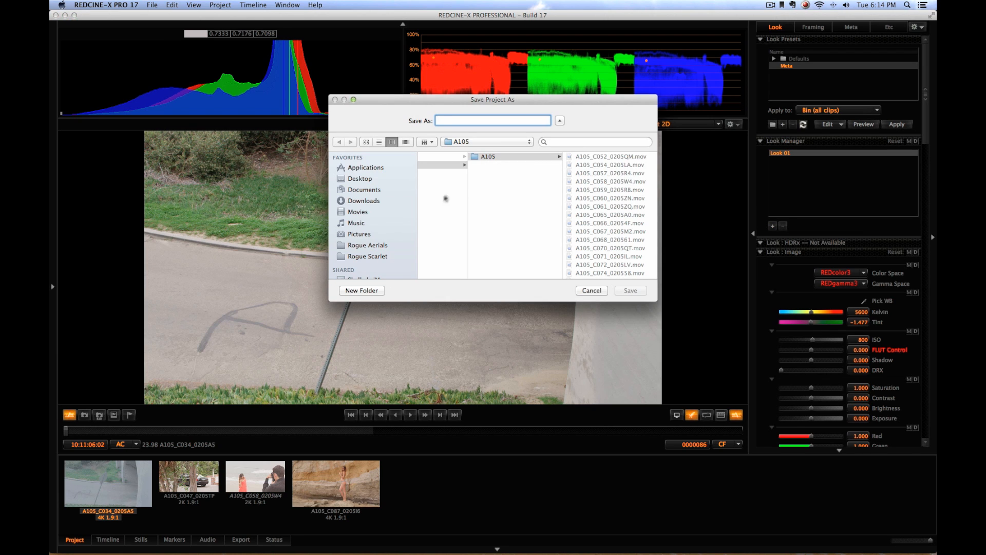
{"action": "scroll", "coordinate": [441, 200], "scroll_direction": "left", "scroll_amount": 3}
{"action": "left_click", "coordinate": [485, 212]}
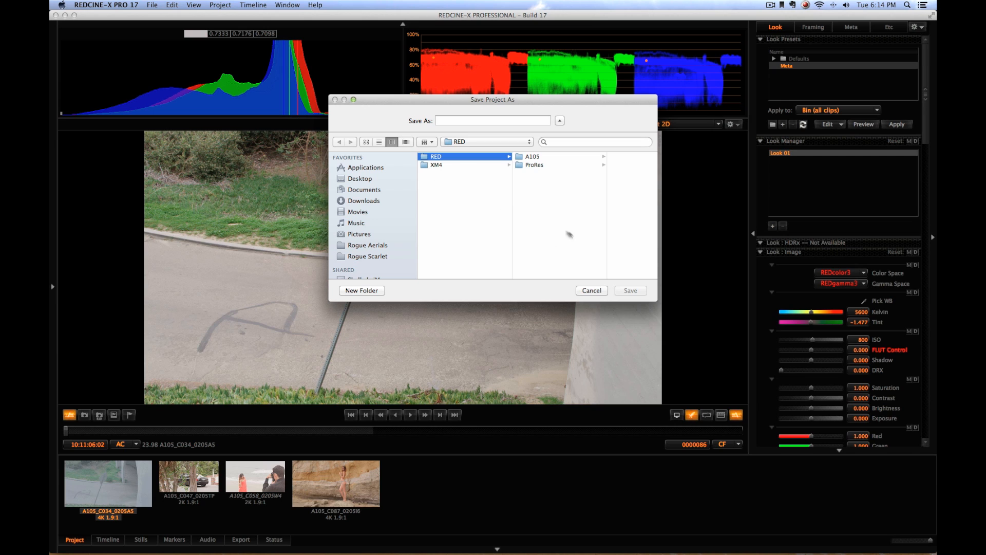
{"action": "left_click", "coordinate": [507, 121]}
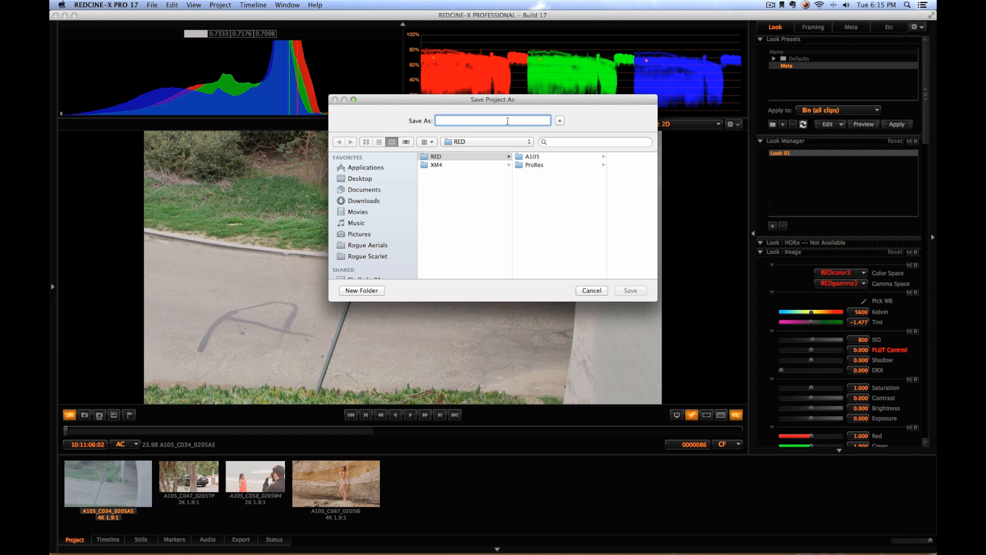
{"action": "type", "text": "SD Fashion Shoot"}
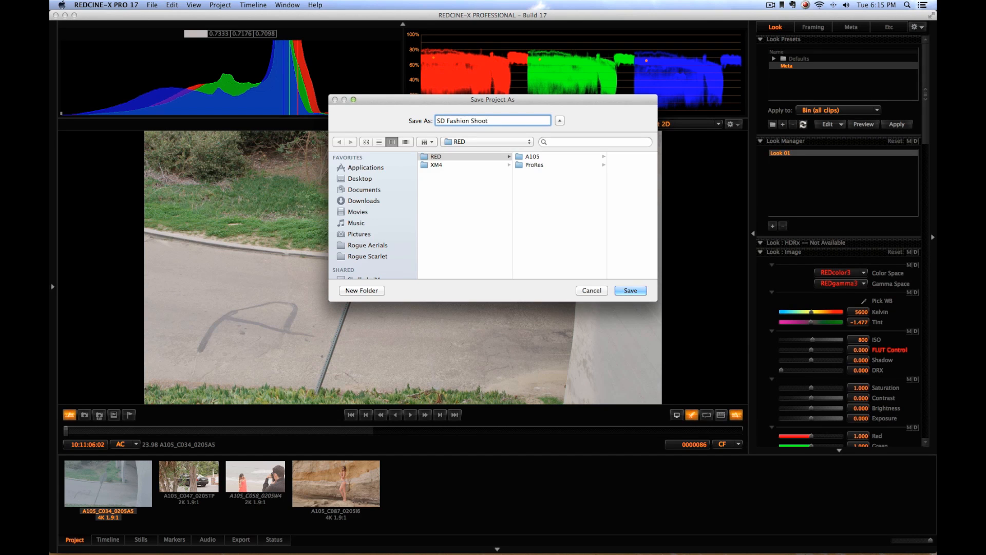
{"action": "key", "text": "Return"}
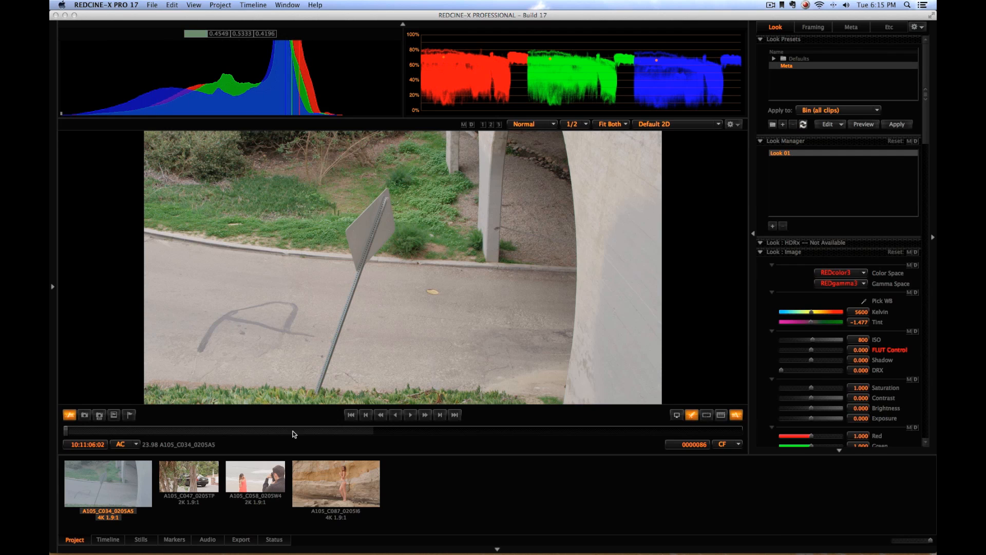
Step: Scrub through the A105_C034 clip and park the playhead at 10:11:08:11, with the black car beside the road sign
{"action": "left_click", "coordinate": [123, 483]}
{"action": "left_click_drag", "start_coordinate": [66, 430], "coordinate": [386, 424]}
{"action": "left_click", "coordinate": [470, 431]}
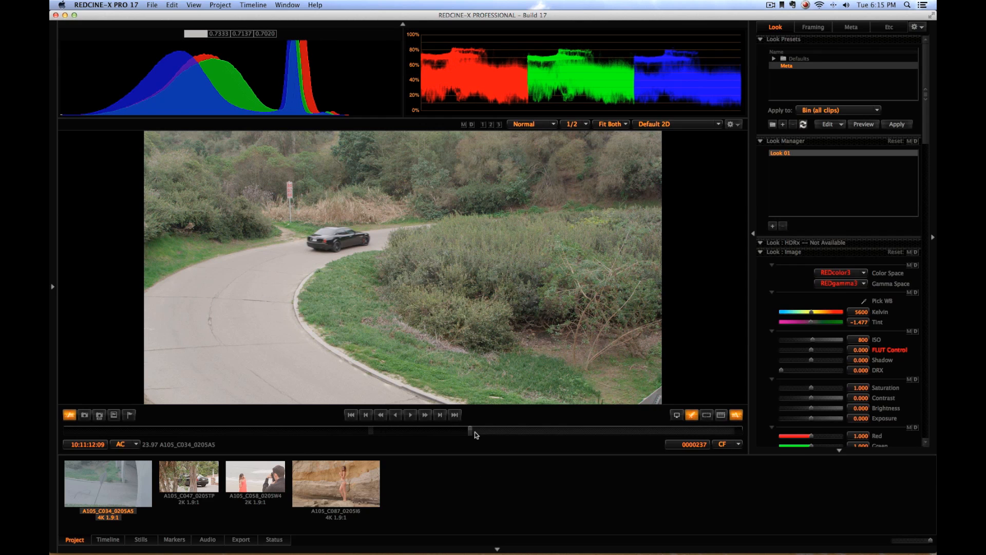
{"action": "left_click_drag", "start_coordinate": [472, 431], "coordinate": [100, 420]}
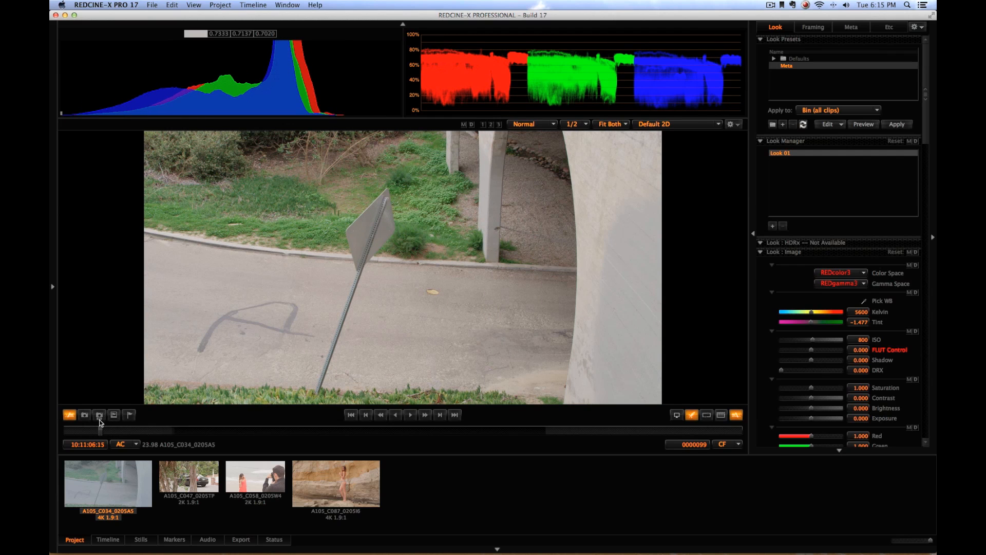
{"action": "left_click_drag", "start_coordinate": [103, 430], "coordinate": [217, 431]}
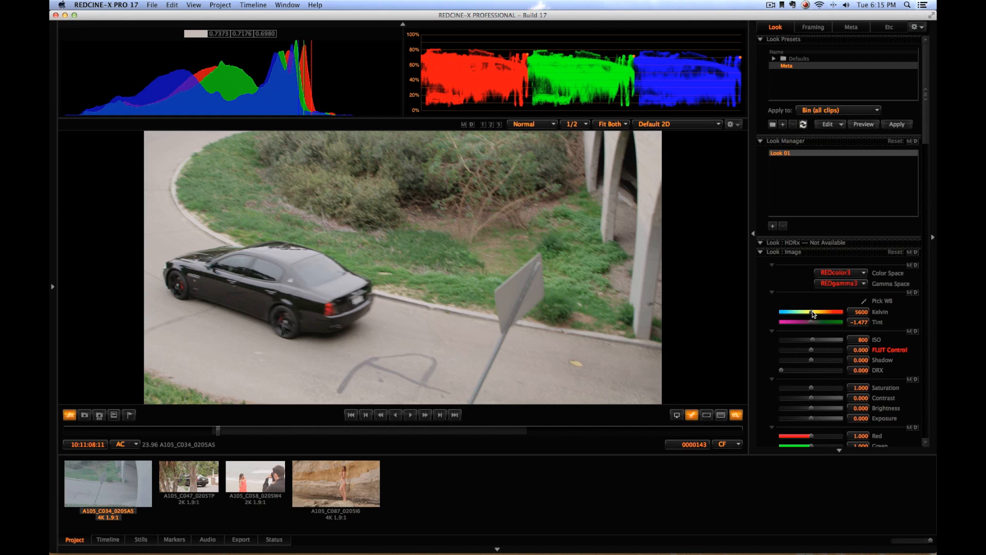
Step: Cool the clip's white balance by lowering Kelvin to about 5276
{"action": "left_click_drag", "start_coordinate": [812, 311], "coordinate": [810, 317]}
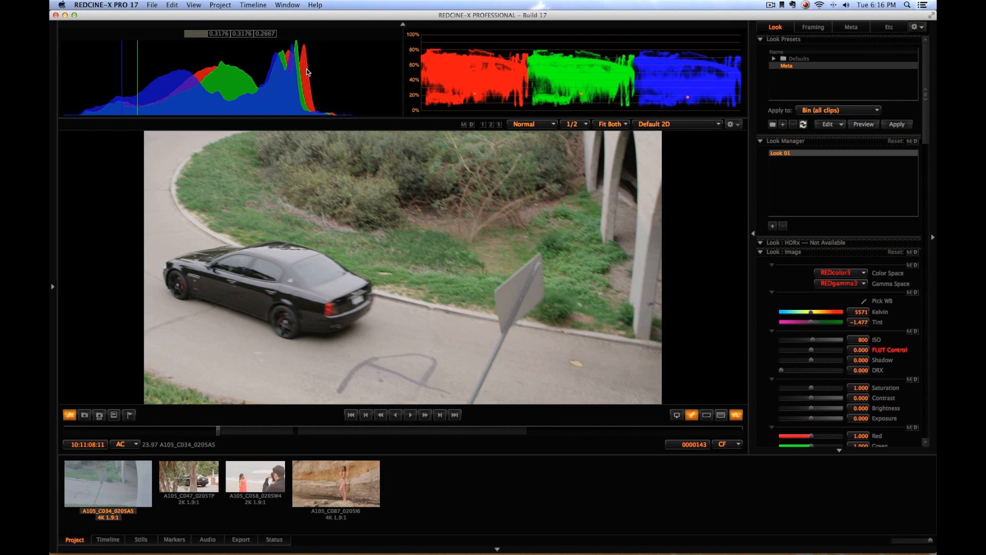
{"action": "left_click_drag", "start_coordinate": [810, 314], "coordinate": [808, 312]}
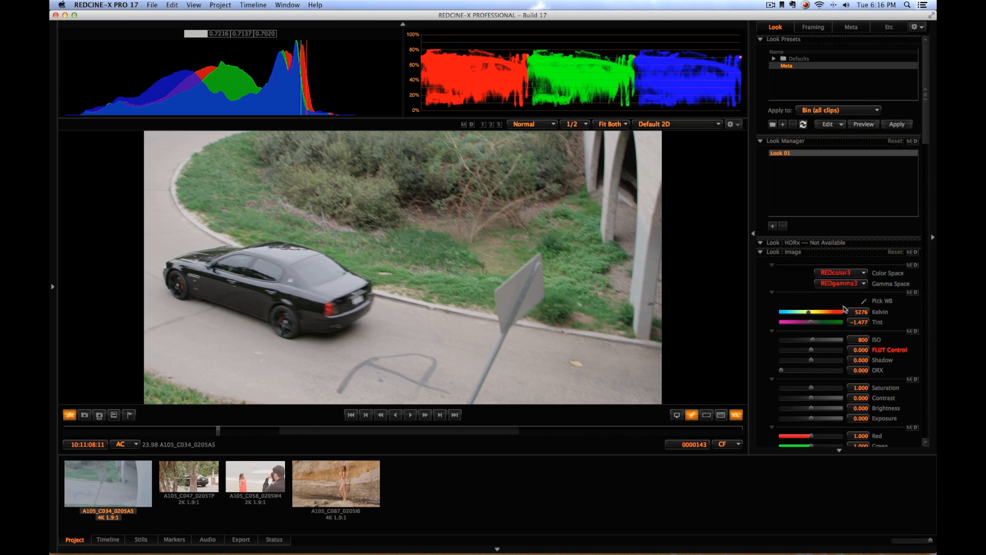
Step: Examine the look's image, curve and lift/gamma/gain controls
{"action": "left_click_drag", "start_coordinate": [926, 128], "coordinate": [926, 167]}
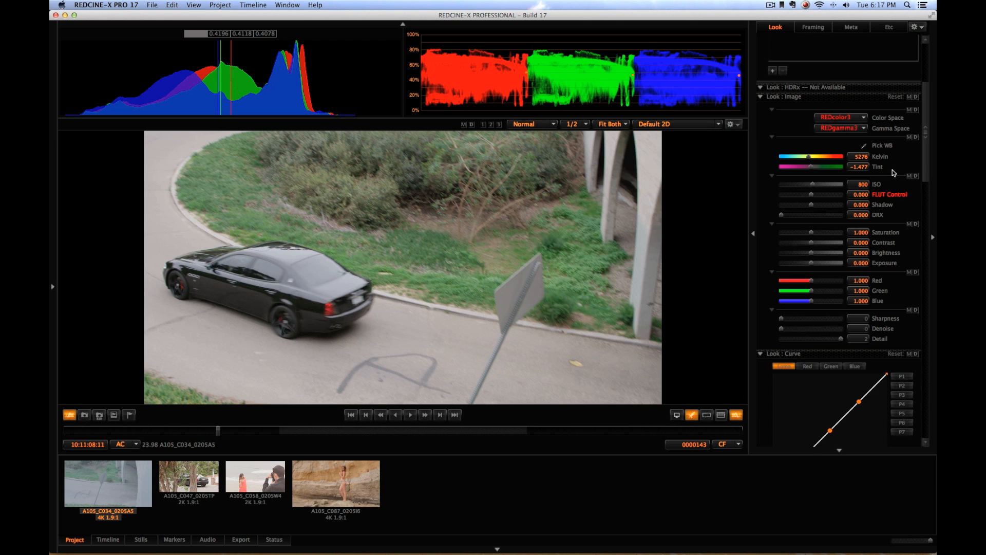
{"action": "left_click_drag", "start_coordinate": [929, 144], "coordinate": [918, 270]}
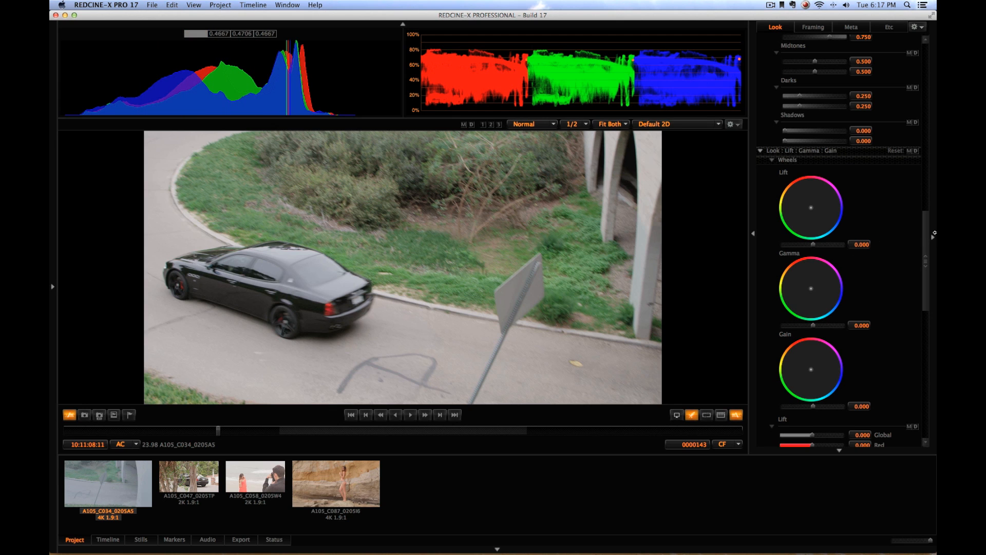
{"action": "scroll", "coordinate": [927, 234], "scroll_direction": "down", "scroll_amount": 1}
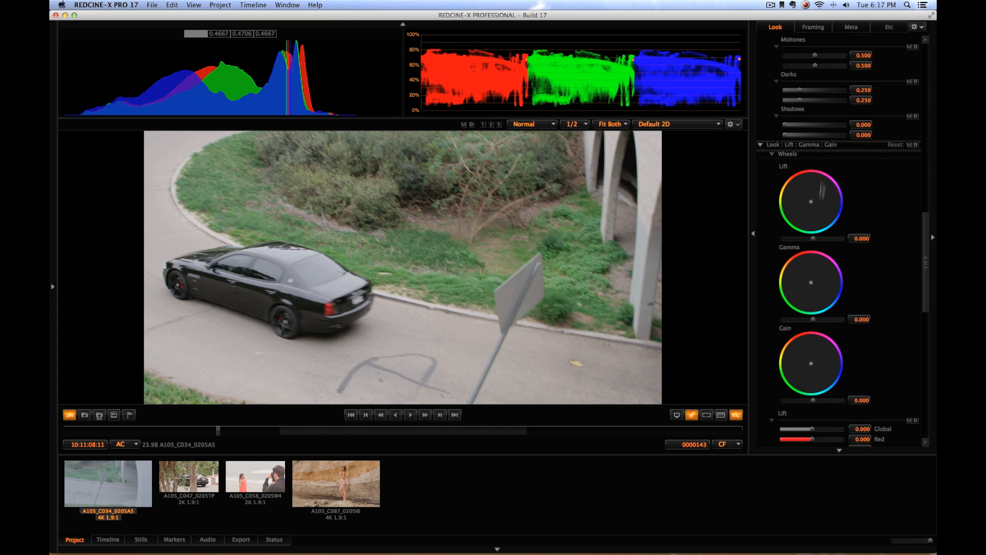
{"action": "scroll", "coordinate": [864, 288], "scroll_direction": "up", "scroll_amount": 5}
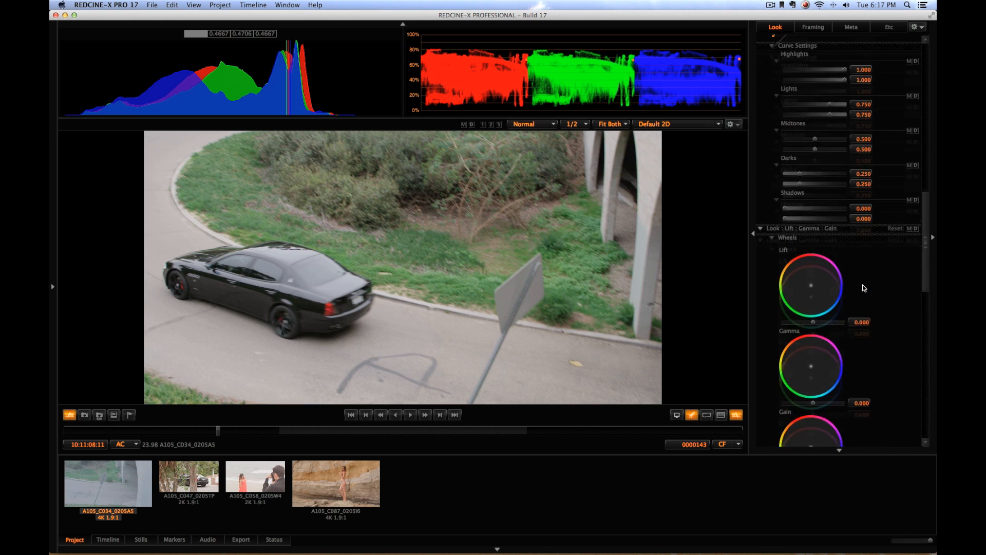
{"action": "scroll", "coordinate": [864, 288], "scroll_direction": "up", "scroll_amount": 20}
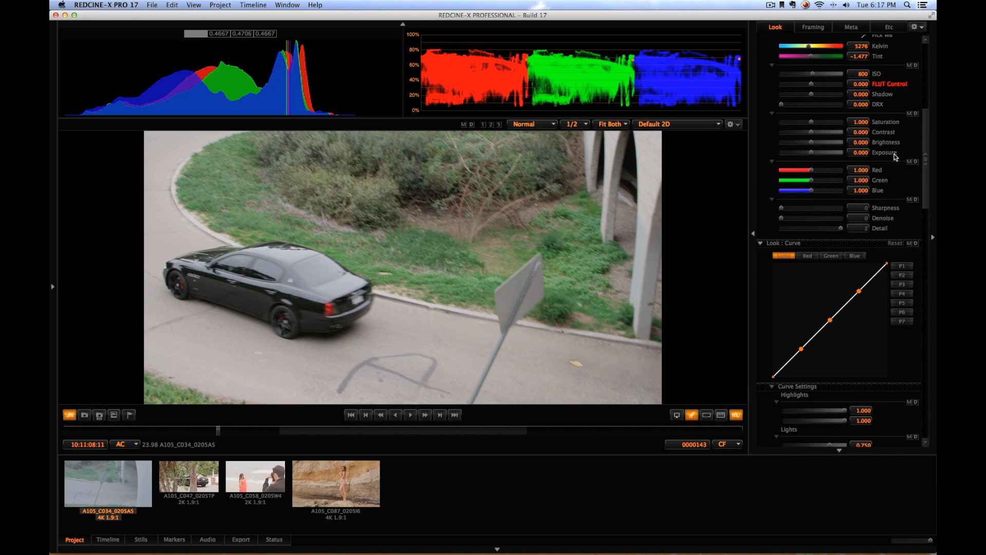
{"action": "scroll", "coordinate": [896, 156], "scroll_direction": "down", "scroll_amount": 6}
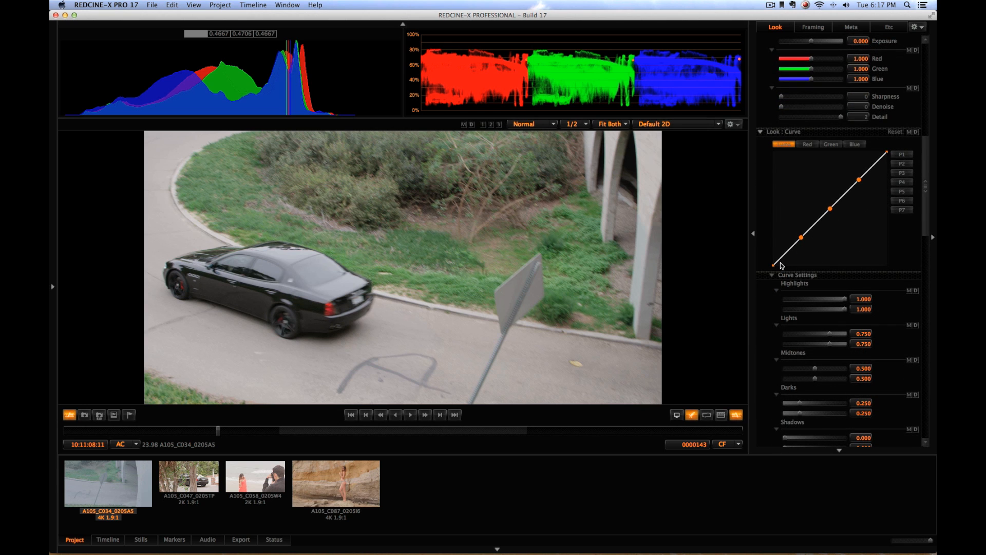
{"action": "scroll", "coordinate": [828, 316], "scroll_direction": "down", "scroll_amount": 15}
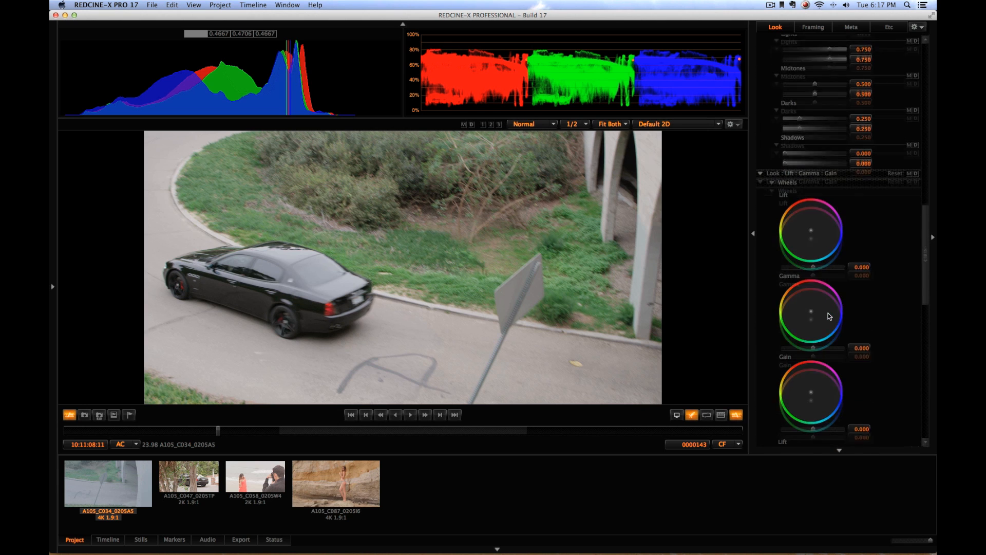
Step: Darken the clip's shadows by lowering the Lift wheel's level to about -0.054
{"action": "scroll", "coordinate": [828, 316], "scroll_direction": "down", "scroll_amount": 1}
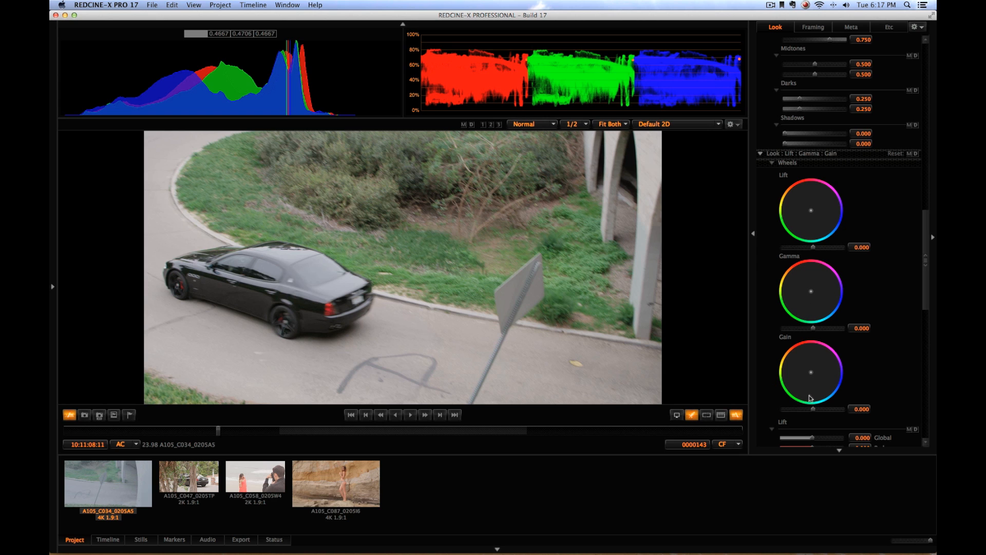
{"action": "left_click_drag", "start_coordinate": [812, 248], "coordinate": [812, 248]}
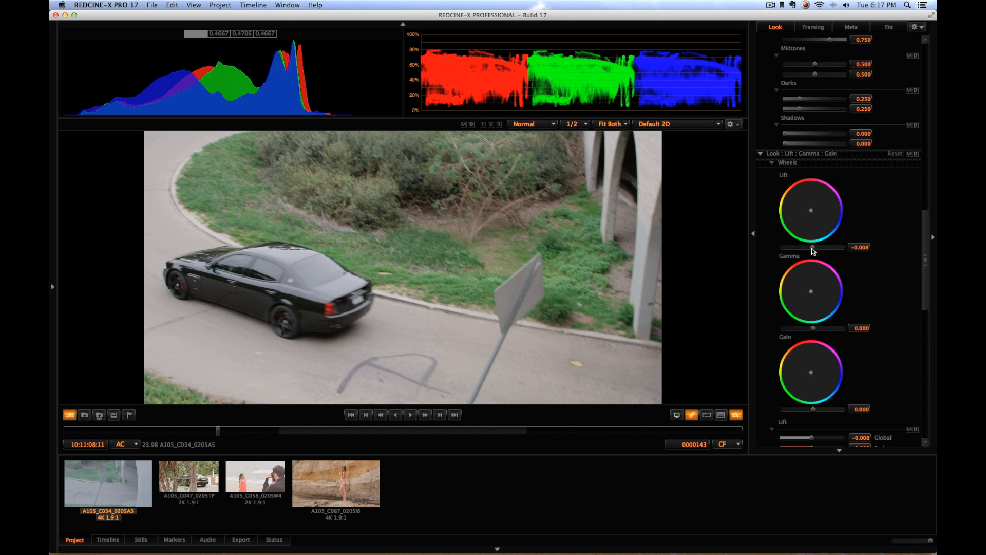
{"action": "left_click_drag", "start_coordinate": [812, 251], "coordinate": [809, 248]}
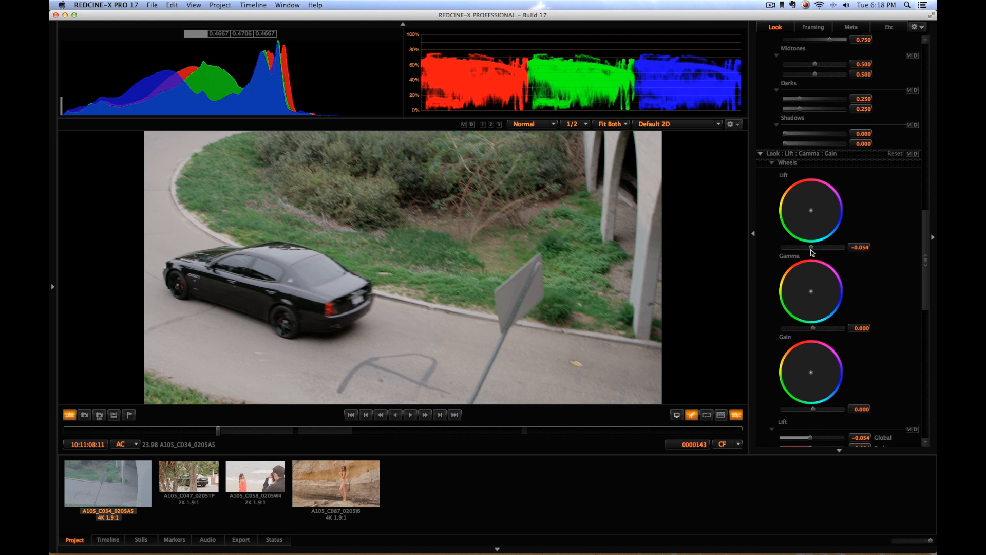
Step: Raise the clip's Gain to about 0.240 and set its Lift to about -0.070
{"action": "left_click_drag", "start_coordinate": [811, 249], "coordinate": [809, 249]}
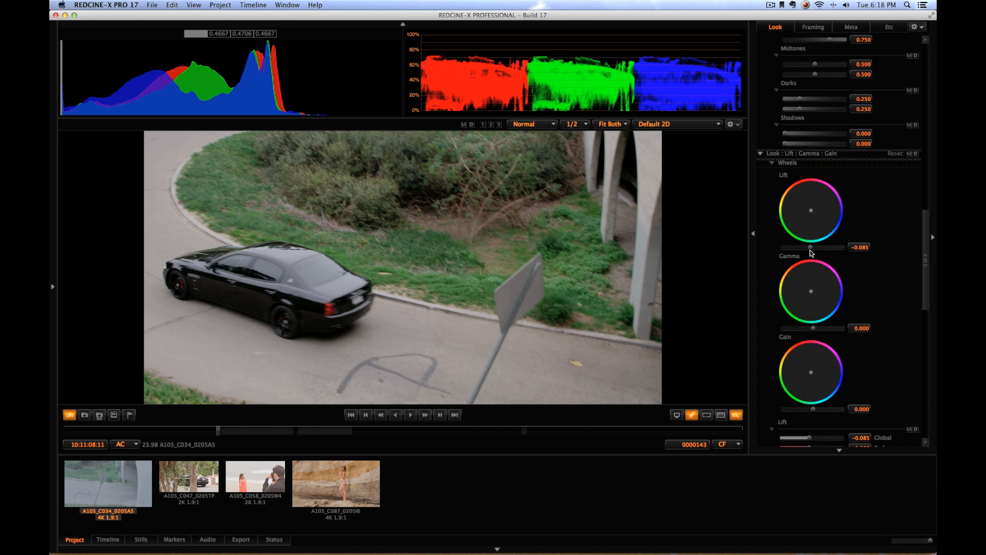
{"action": "left_click_drag", "start_coordinate": [812, 408], "coordinate": [820, 412]}
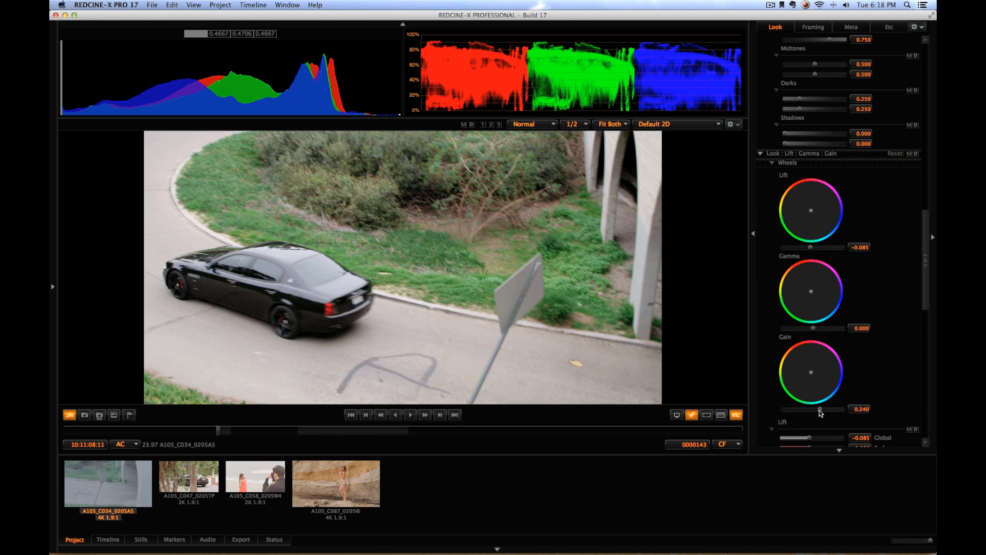
{"action": "left_click_drag", "start_coordinate": [811, 248], "coordinate": [811, 248]}
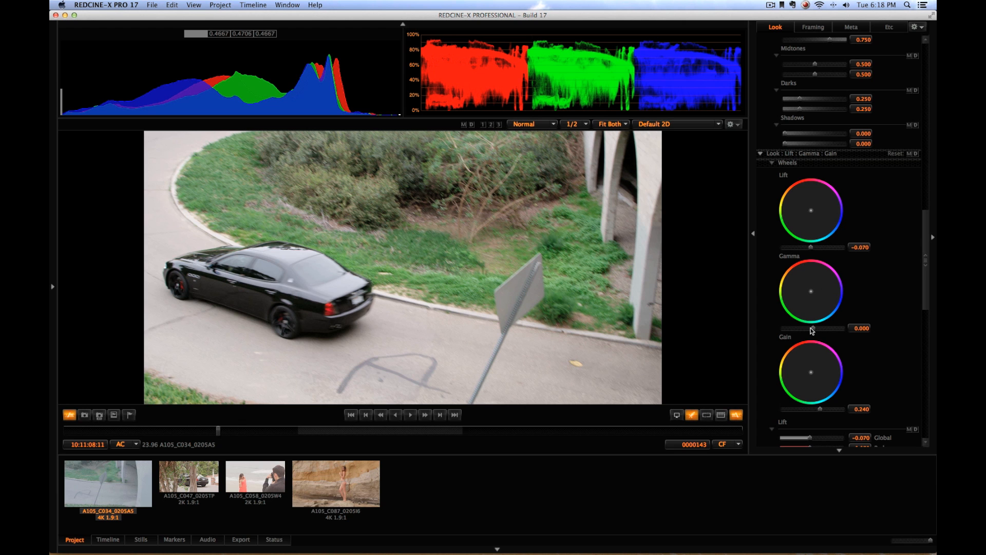
Step: Lower the clip's Gamma to about -0.178 and set its Lift to about -0.054
{"action": "left_click_drag", "start_coordinate": [813, 328], "coordinate": [807, 329]}
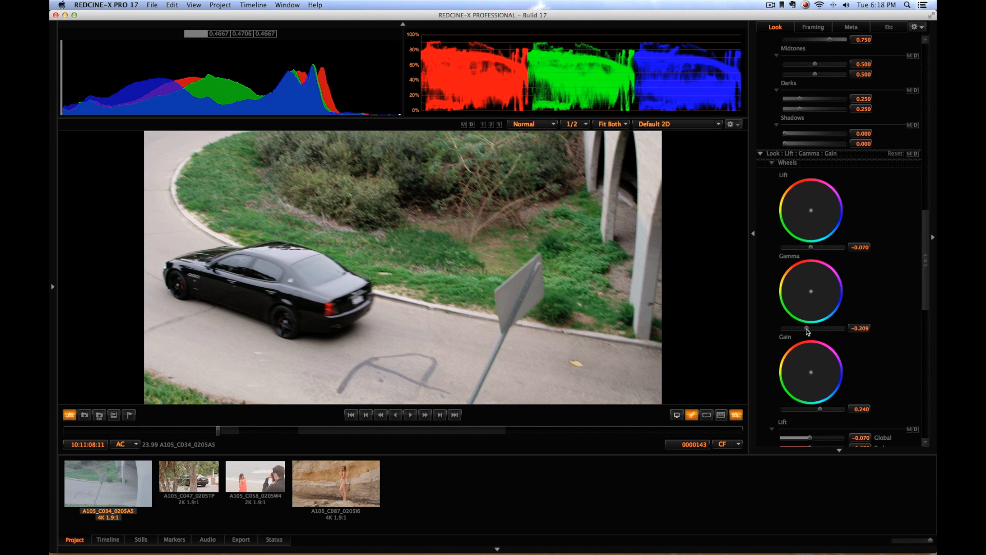
{"action": "left_click_drag", "start_coordinate": [807, 328], "coordinate": [807, 328]}
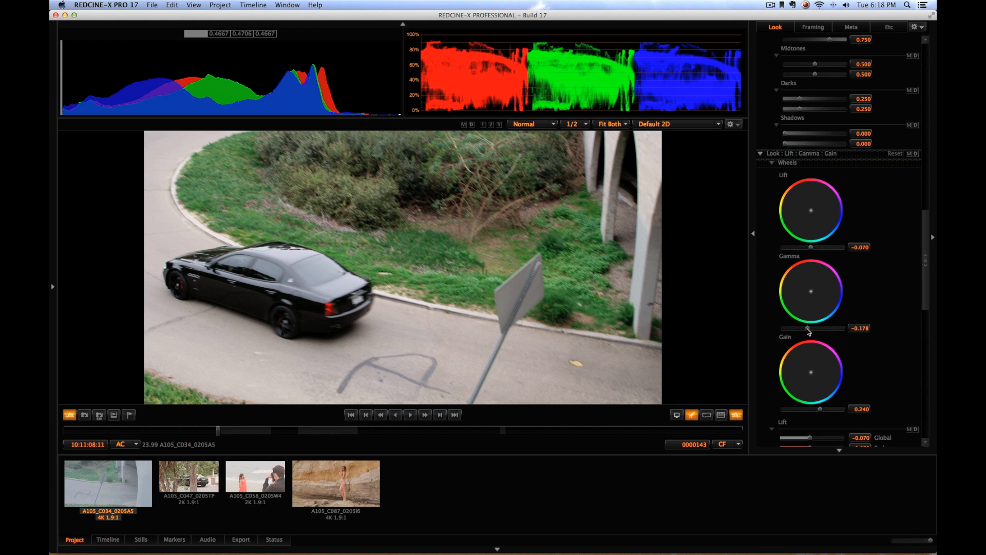
{"action": "left_click_drag", "start_coordinate": [809, 249], "coordinate": [811, 248]}
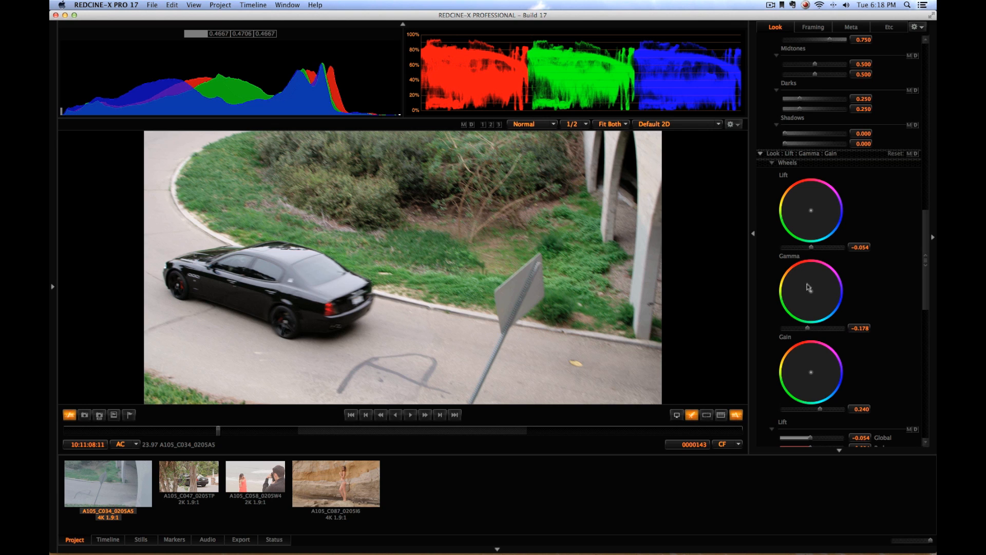
Step: Scrub through the graded A105_C034 clip and park the playhead at 10:11:08:07
{"action": "left_click_drag", "start_coordinate": [925, 246], "coordinate": [925, 238]}
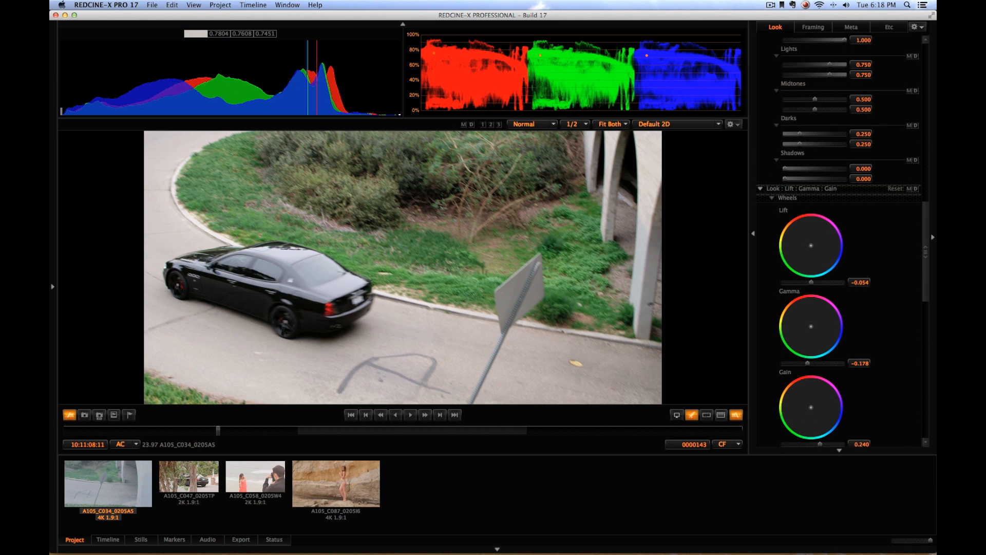
{"action": "left_click", "coordinate": [379, 431]}
{"action": "left_click_drag", "start_coordinate": [378, 432], "coordinate": [207, 446]}
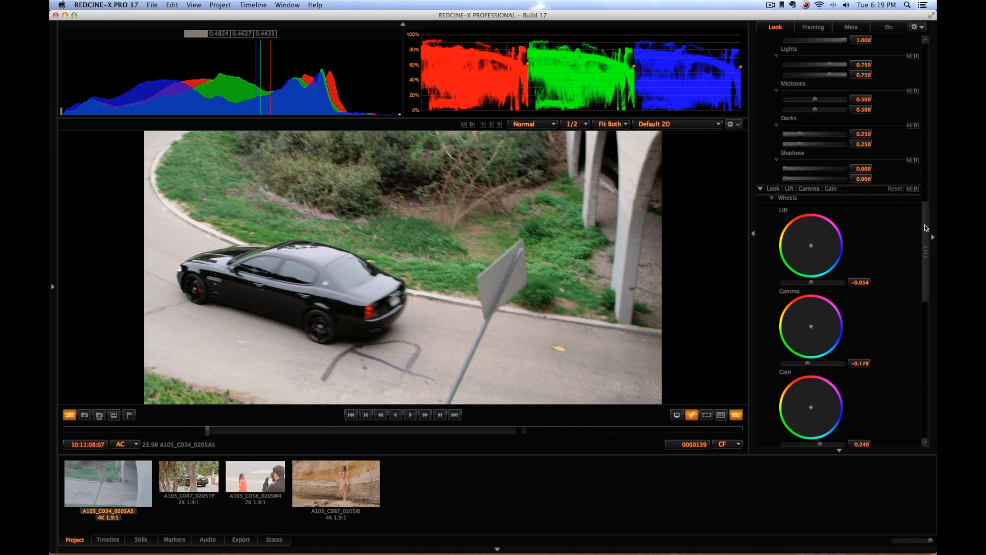
Step: Enable the Alchemy Group effect for the clip and set Alchemy to 0.3
{"action": "left_click_drag", "start_coordinate": [926, 229], "coordinate": [929, 318]}
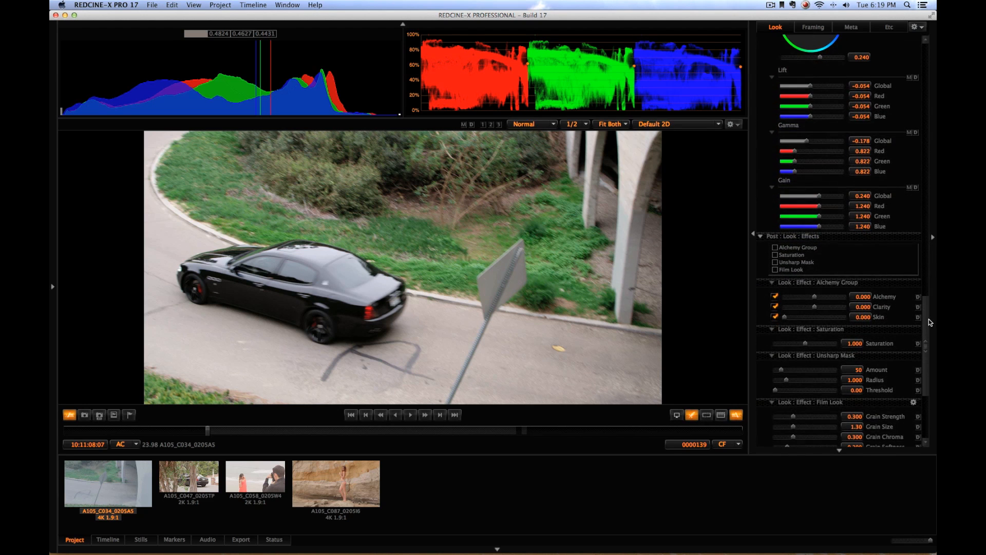
{"action": "left_click", "coordinate": [775, 248]}
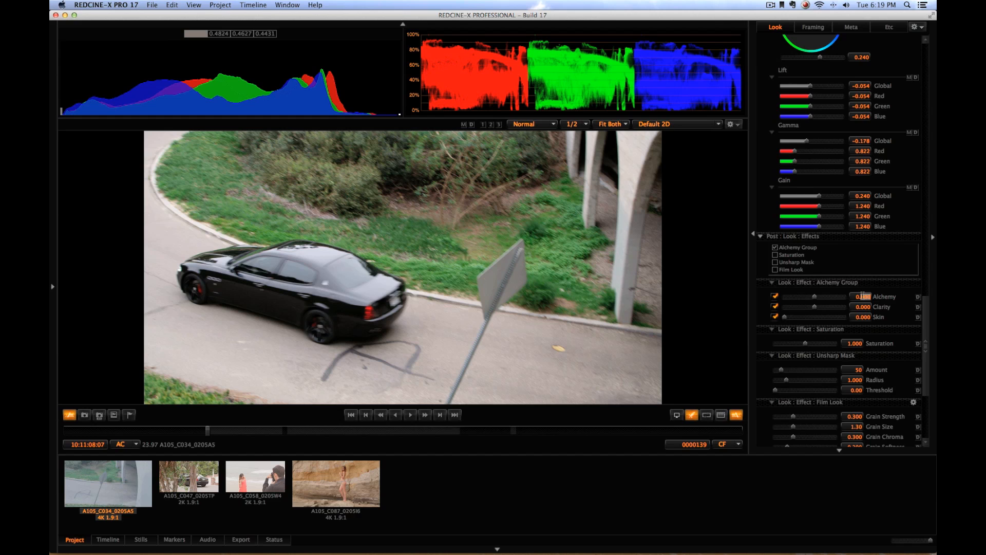
{"action": "type", "text": "0.3"}
{"action": "key", "text": "Return"}
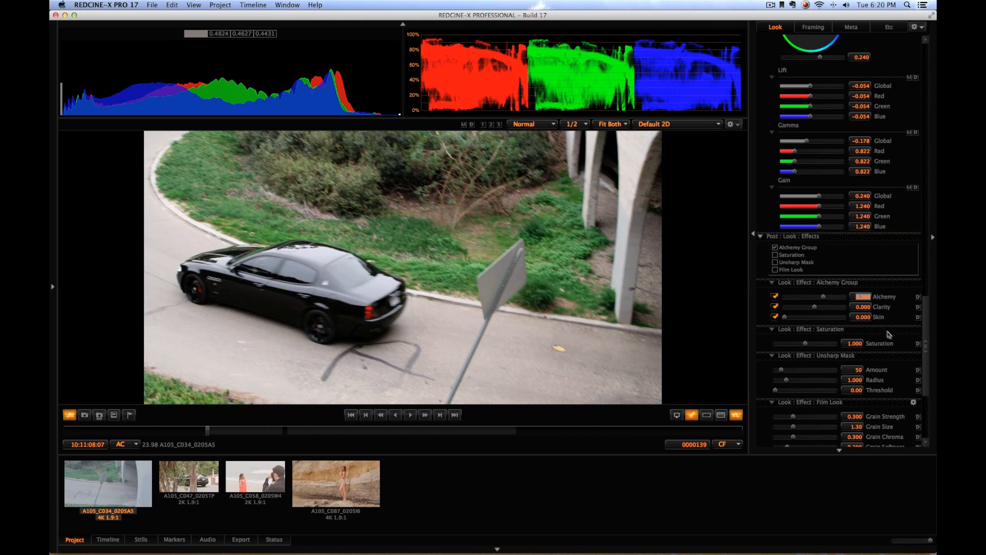
Step: Set the effect's Saturation to 1.200, enable the Saturation effect, and check the clip at 10:11:07:18
{"action": "left_click", "coordinate": [857, 343]}
{"action": "key", "text": "Return"}
{"action": "left_click", "coordinate": [775, 255]}
{"action": "left_click_drag", "start_coordinate": [213, 435], "coordinate": [173, 407]}
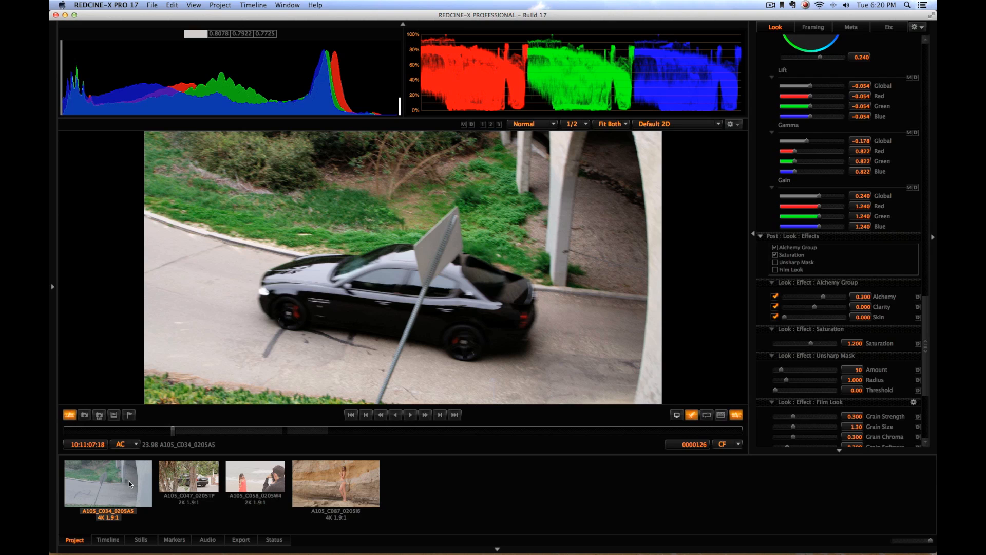
Step: Open the A105_C047 clip and correct its white balance with Kelvin at about 4981 and Tint at about 5.426
{"action": "mouse_move", "coordinate": [210, 484]}
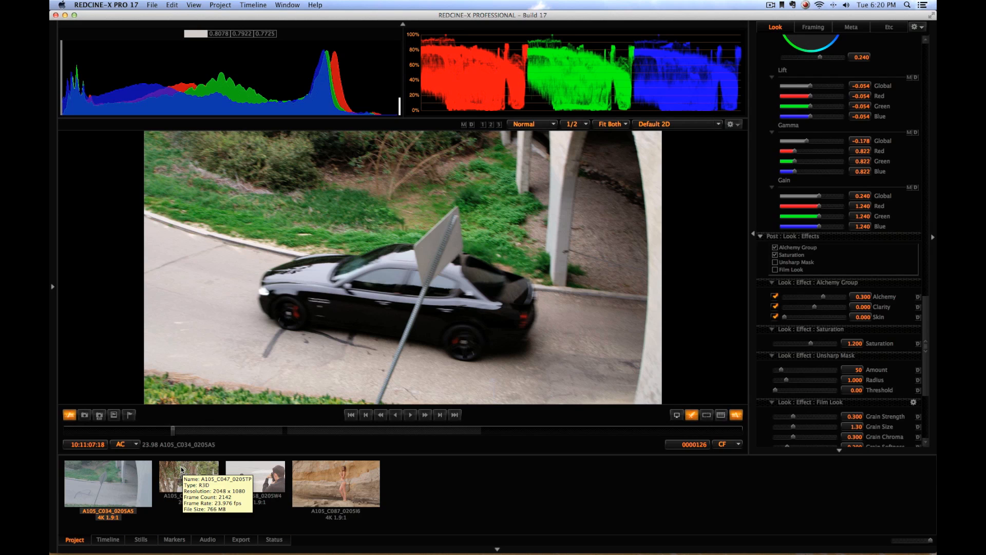
{"action": "mouse_move", "coordinate": [83, 478]}
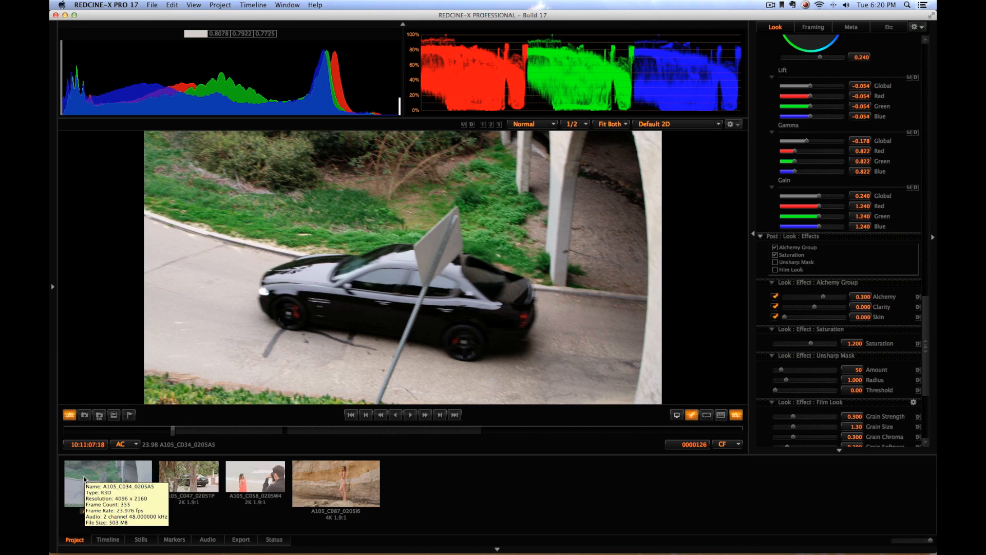
{"action": "mouse_move", "coordinate": [326, 473]}
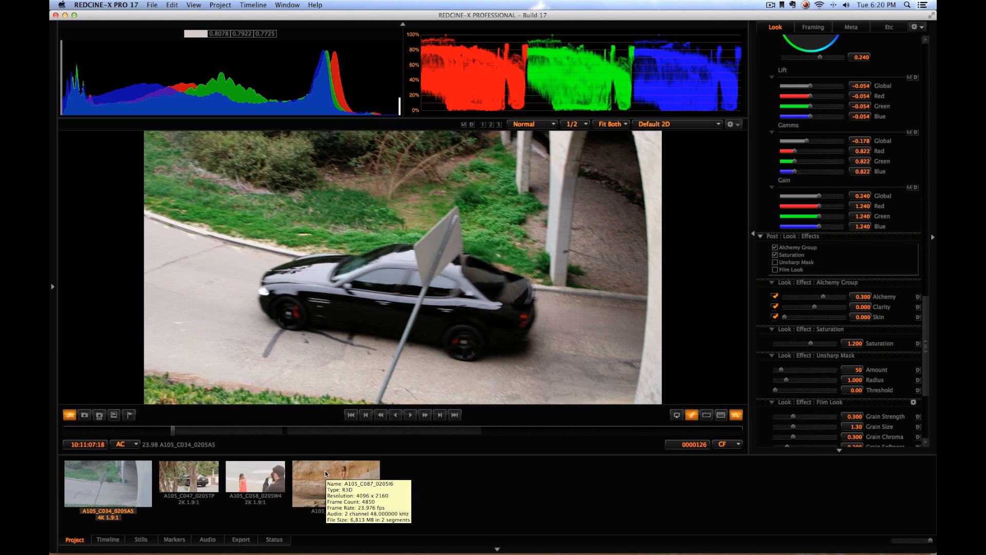
{"action": "left_click", "coordinate": [174, 483]}
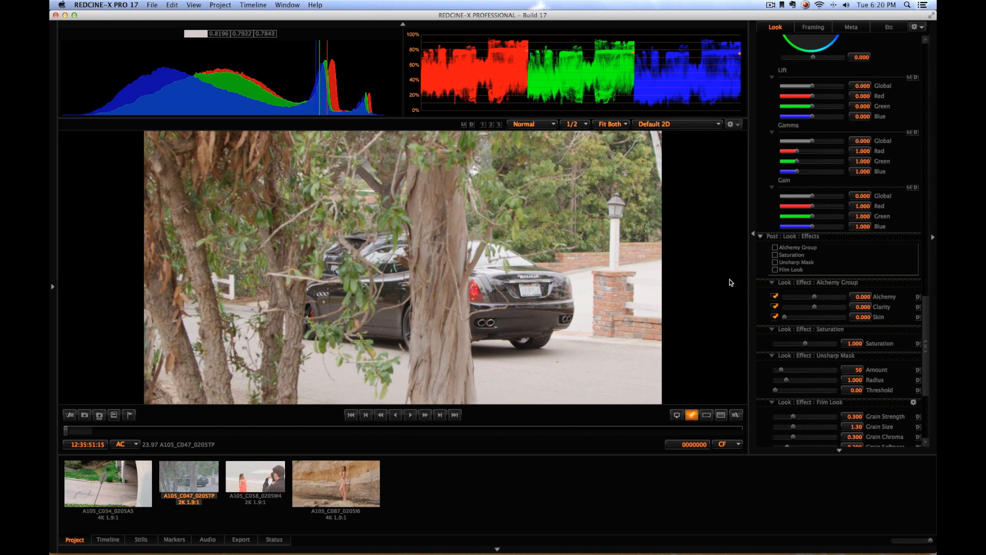
{"action": "scroll", "coordinate": [873, 197], "scroll_direction": "up", "scroll_amount": 10}
{"action": "scroll", "coordinate": [874, 196], "scroll_direction": "up", "scroll_amount": 15}
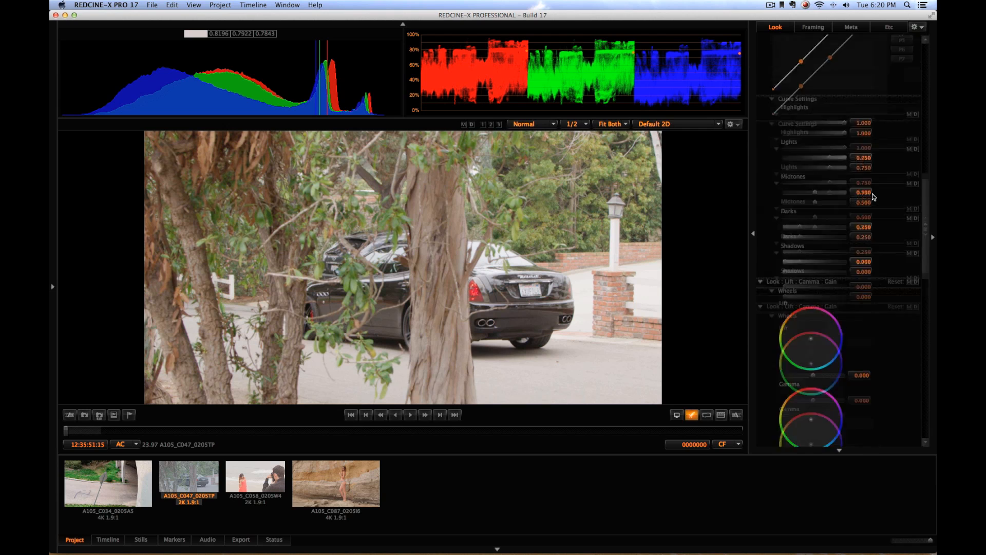
{"action": "scroll", "coordinate": [873, 197], "scroll_direction": "up", "scroll_amount": 3}
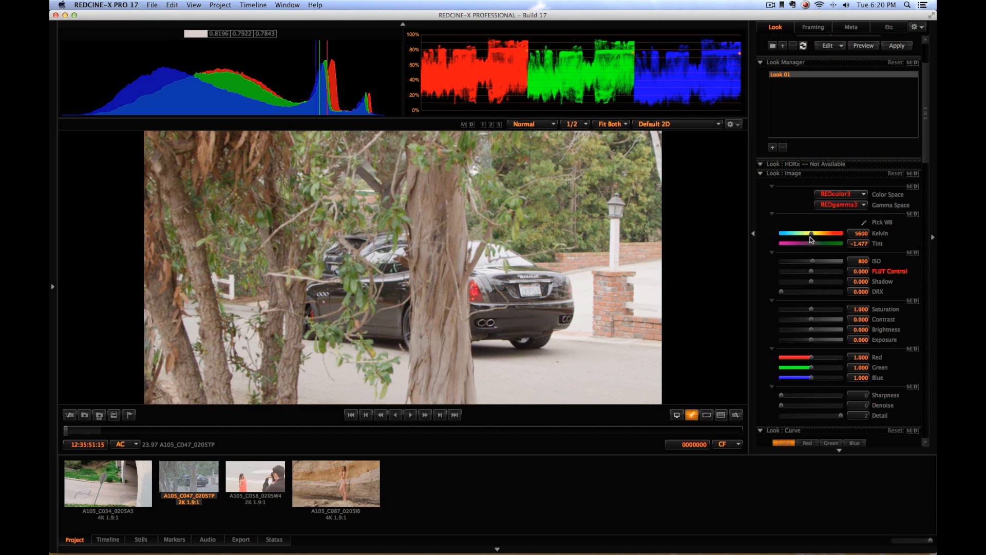
{"action": "left_click", "coordinate": [812, 234]}
{"action": "left_click_drag", "start_coordinate": [814, 237], "coordinate": [811, 239]}
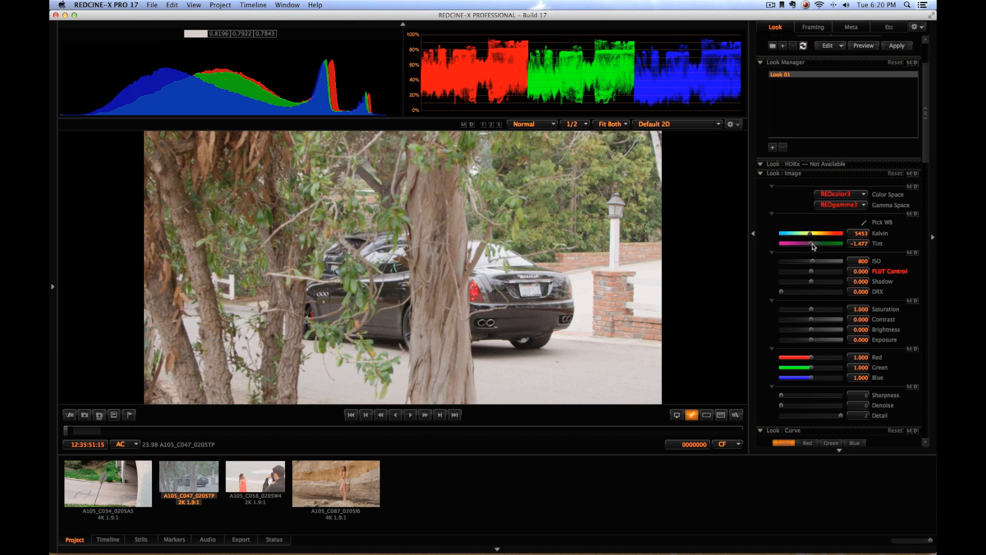
{"action": "left_click_drag", "start_coordinate": [812, 248], "coordinate": [813, 248]}
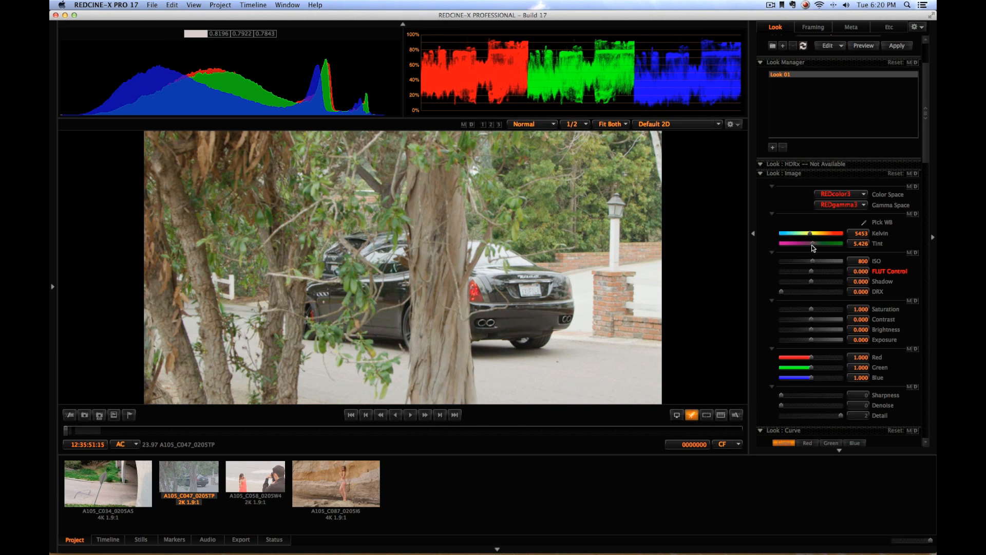
{"action": "left_click_drag", "start_coordinate": [811, 236], "coordinate": [805, 237]}
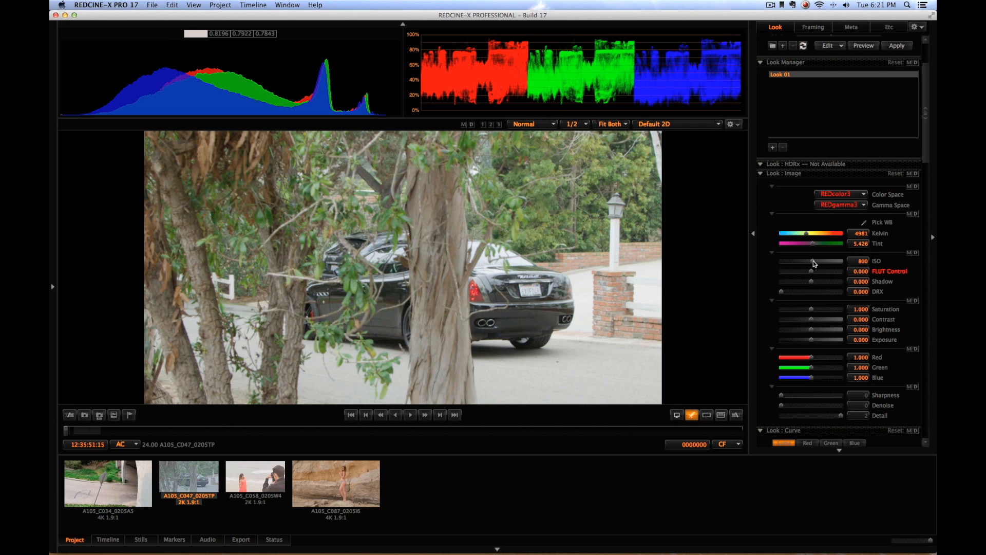
Step: Lower the clip's ISO to 640 and, on the car frame at 12:37:01:17, lower Lift to about -0.039
{"action": "left_click_drag", "start_coordinate": [814, 263], "coordinate": [809, 262]}
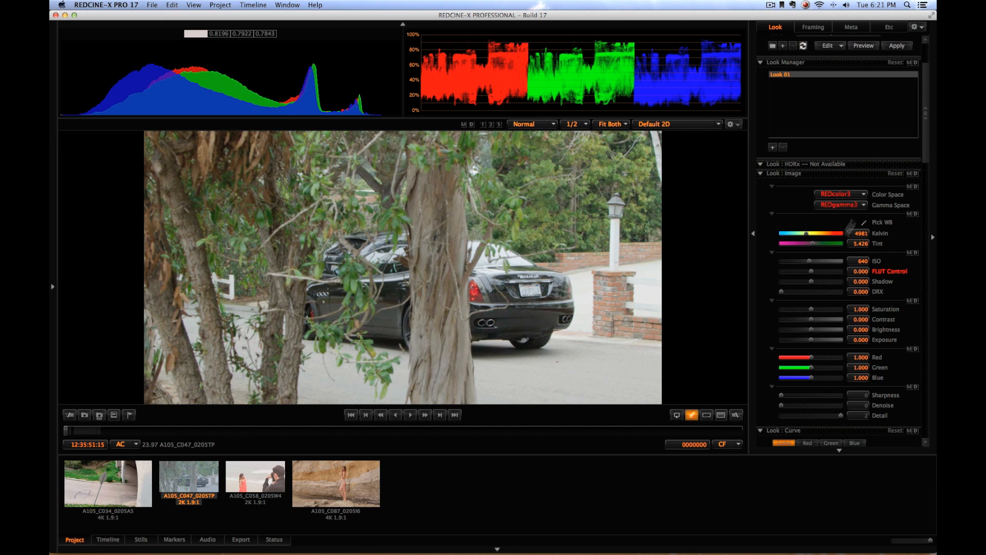
{"action": "left_click_drag", "start_coordinate": [72, 435], "coordinate": [594, 411]}
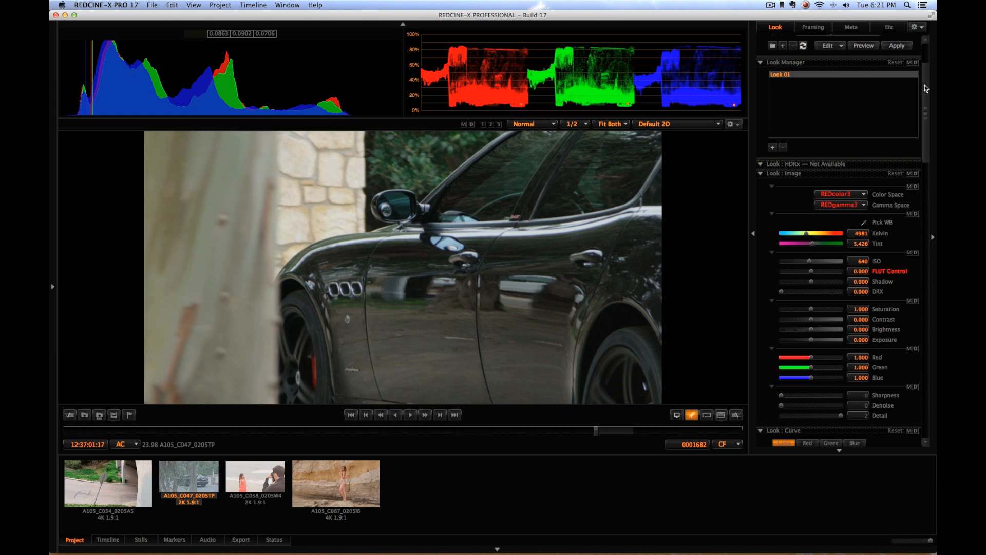
{"action": "left_click_drag", "start_coordinate": [923, 84], "coordinate": [928, 239]}
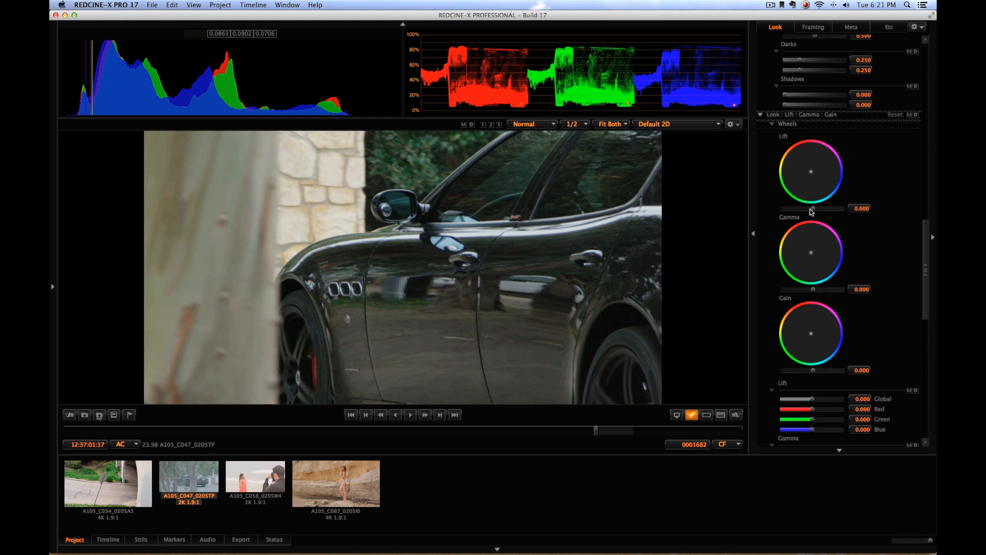
{"action": "left_click_drag", "start_coordinate": [812, 209], "coordinate": [812, 211]}
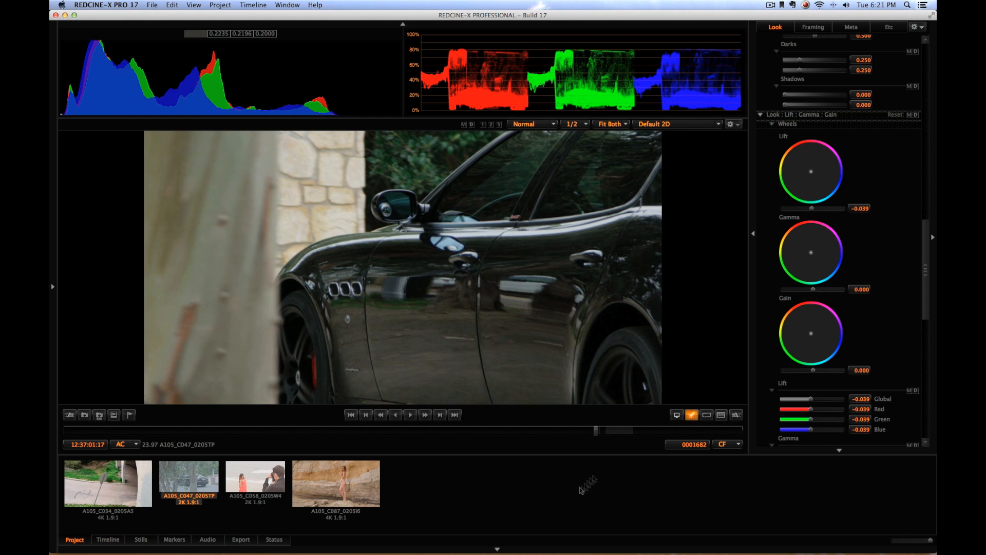
Step: Try a much darker Lift of about -0.225 on the frame at 12:37:00:12, and undo it
{"action": "mouse_move", "coordinate": [595, 431]}
{"action": "left_mouse_down"}
{"action": "mouse_move", "coordinate": [329, 433]}
{"action": "mouse_move", "coordinate": [700, 435]}
{"action": "mouse_move", "coordinate": [586, 429]}
{"action": "left_mouse_up"}
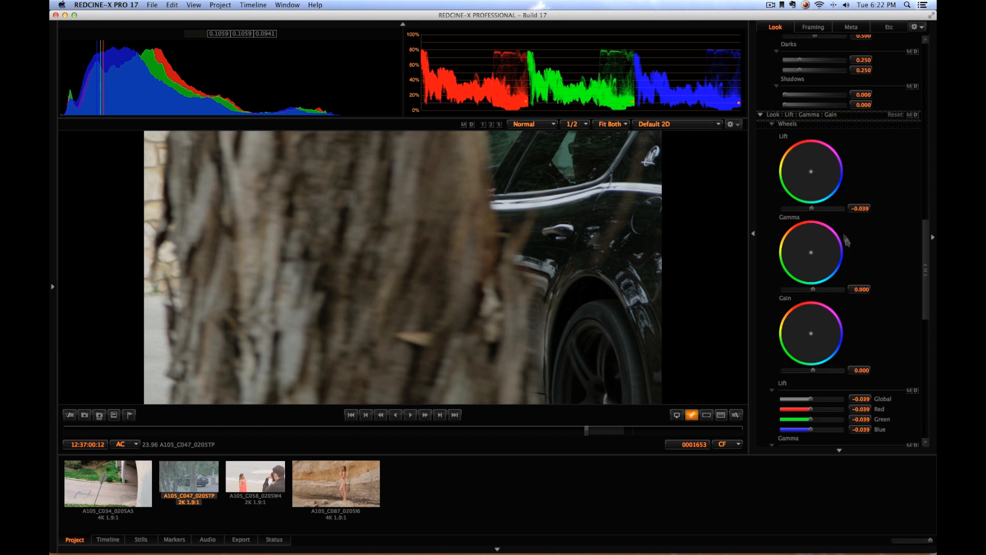
{"action": "left_click_drag", "start_coordinate": [812, 211], "coordinate": [807, 211]}
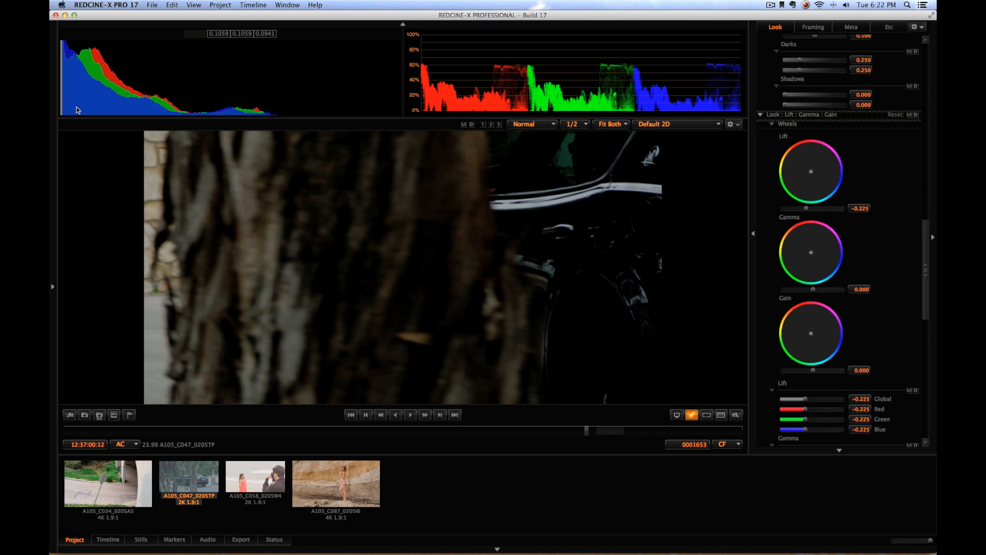
{"action": "key", "text": "super+z"}
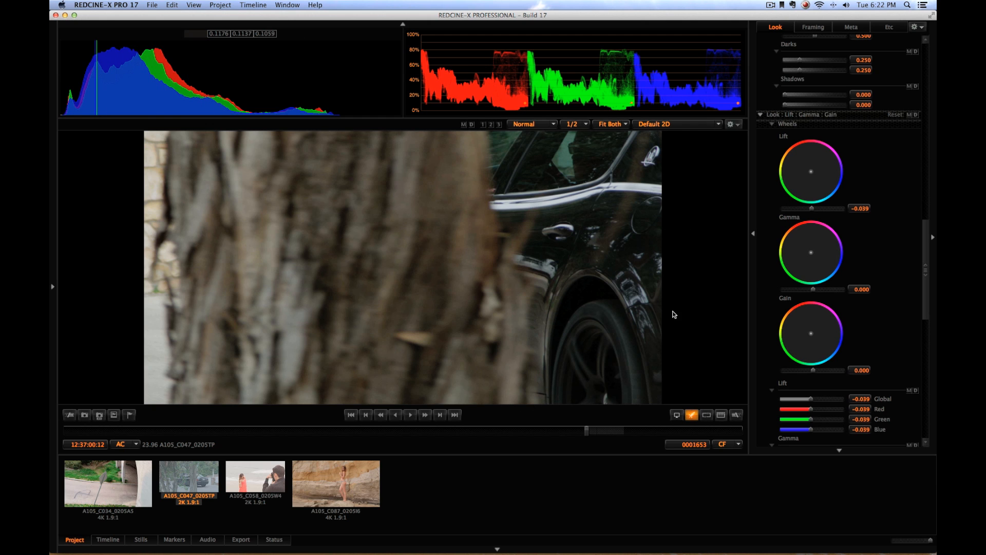
Step: Set the clip's Lift to about -0.054 and its Gain to about 0.147, judging the highlights at 12:36:29:13
{"action": "left_click_drag", "start_coordinate": [814, 374], "coordinate": [820, 373]}
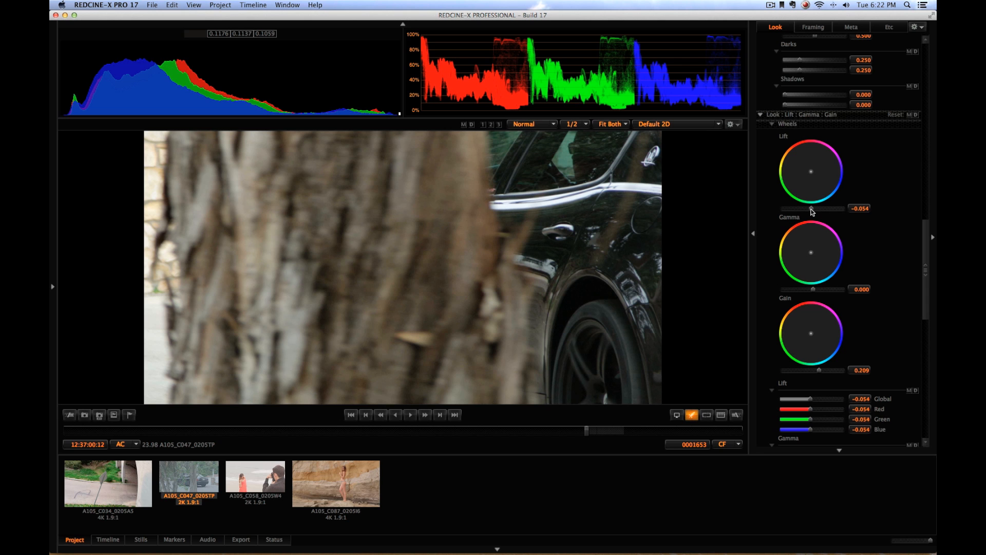
{"action": "left_click_drag", "start_coordinate": [812, 211], "coordinate": [810, 211]}
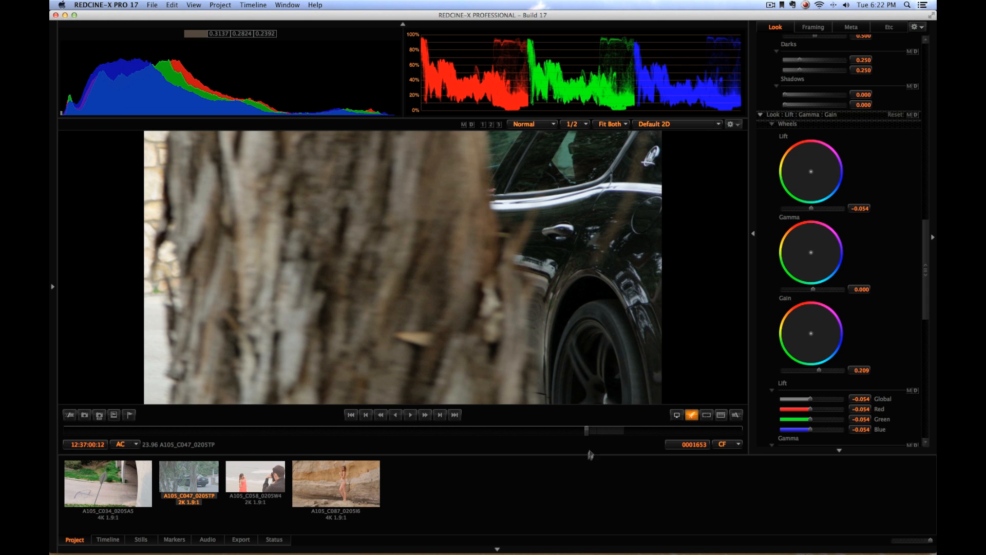
{"action": "left_click_drag", "start_coordinate": [587, 429], "coordinate": [351, 429]}
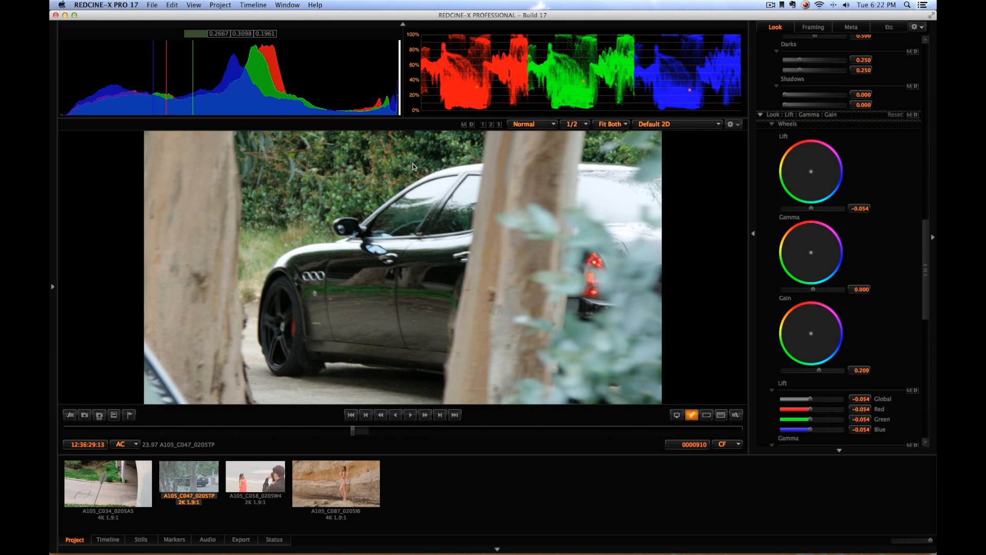
{"action": "left_click_drag", "start_coordinate": [820, 369], "coordinate": [816, 369]}
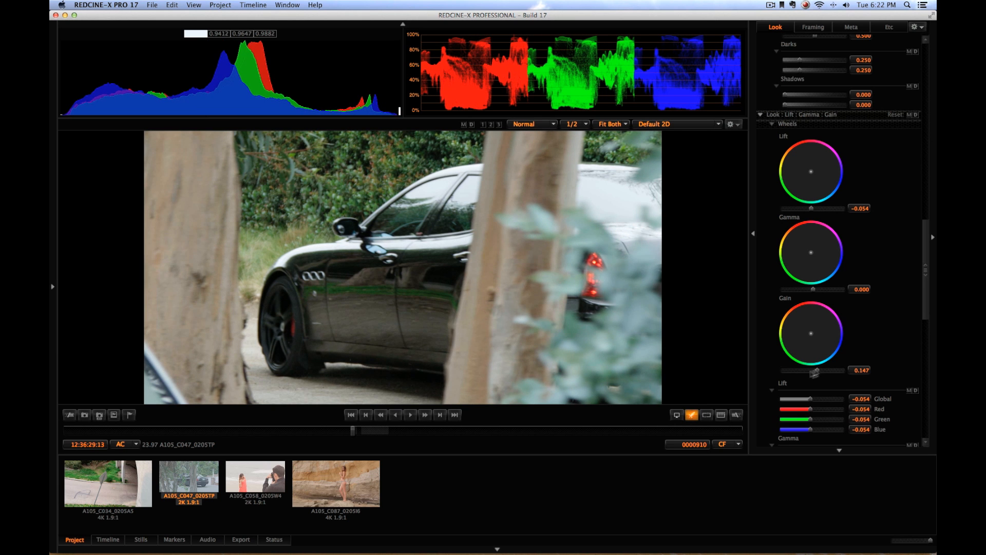
Step: Scrub through the A105_C047 clip to review the grade and park the playhead at 12:36:48:04
{"action": "left_click_drag", "start_coordinate": [353, 430], "coordinate": [421, 430]}
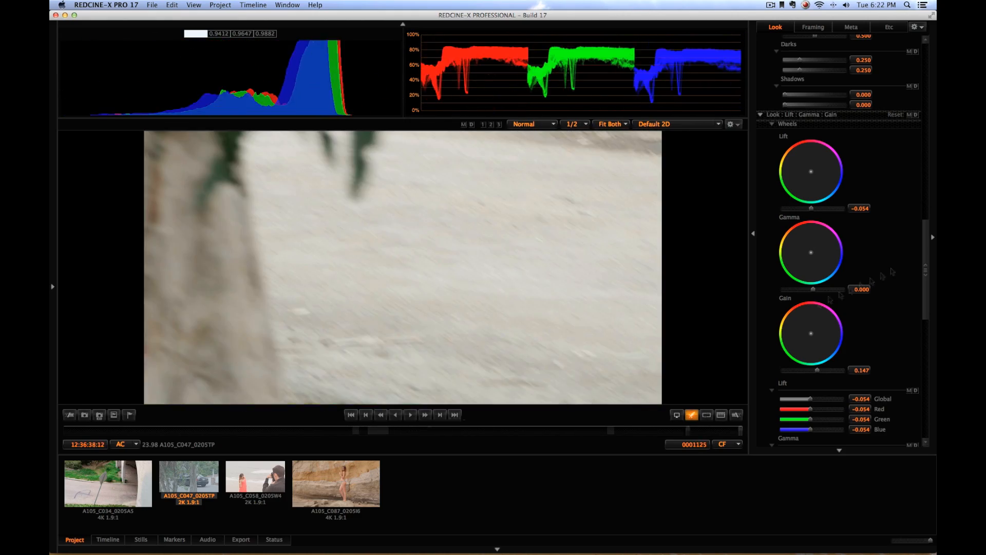
{"action": "left_click_drag", "start_coordinate": [892, 271], "coordinate": [870, 254]}
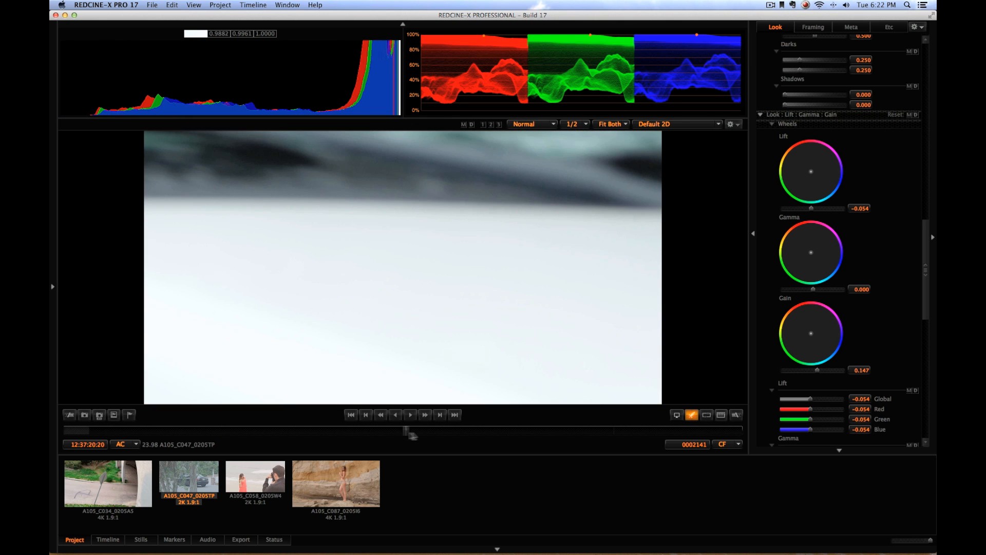
{"action": "left_click_drag", "start_coordinate": [413, 435], "coordinate": [493, 429]}
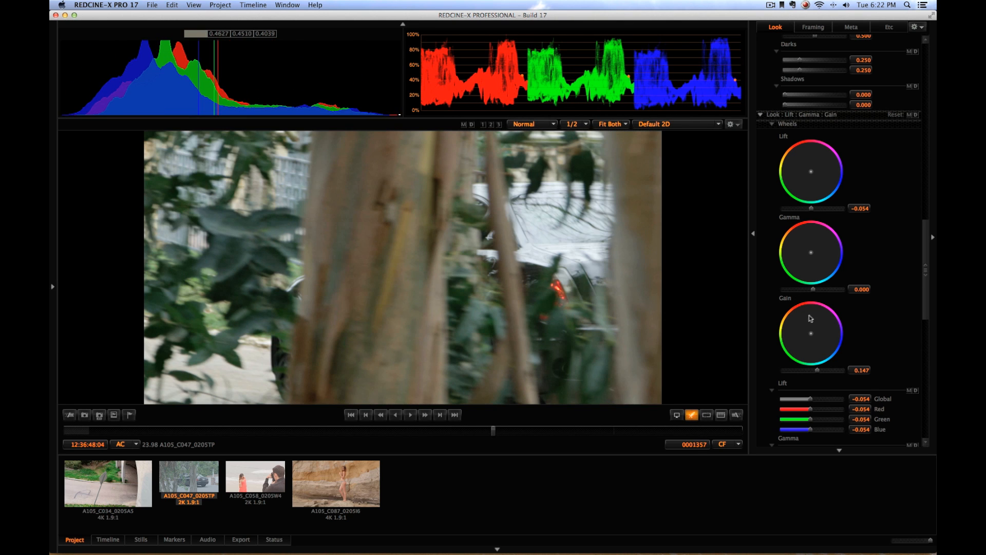
Step: Set the clip's Gamma to about -0.147, Gain to about 0.194 and Lift to about -0.070, checking the car frame at 12:36:27:10
{"action": "left_click_drag", "start_coordinate": [812, 288], "coordinate": [808, 290]}
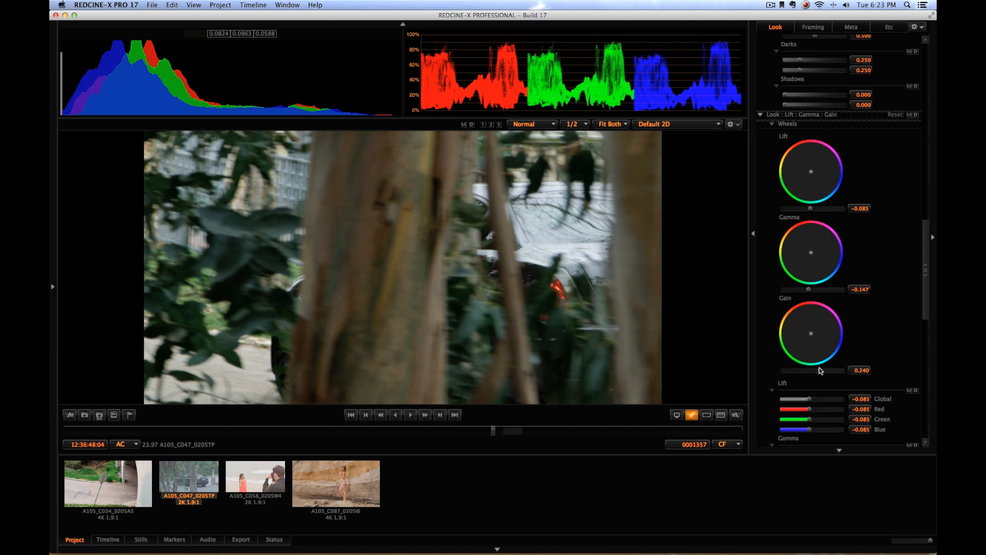
{"action": "left_click_drag", "start_coordinate": [819, 370], "coordinate": [818, 368]}
{"action": "left_click_drag", "start_coordinate": [493, 430], "coordinate": [335, 429]}
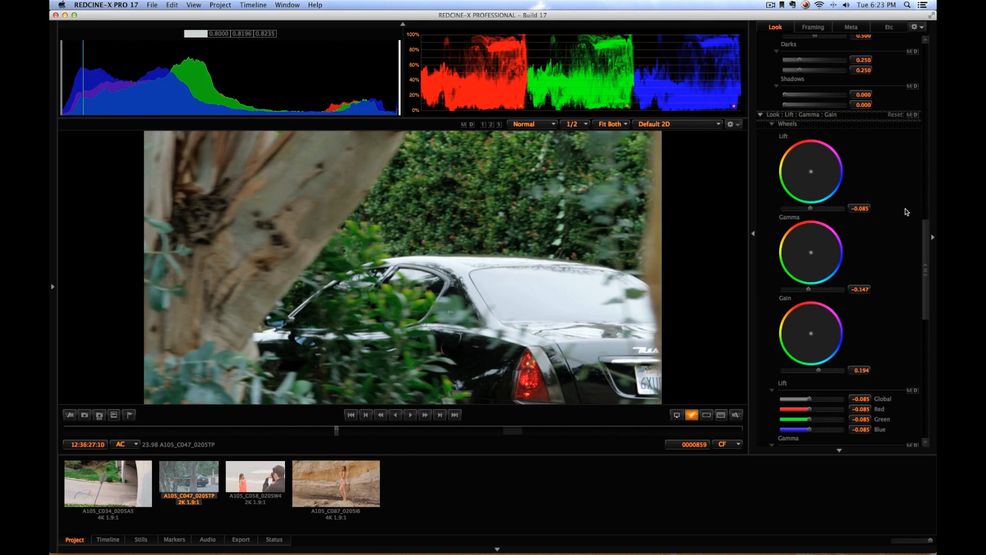
{"action": "left_click_drag", "start_coordinate": [810, 208], "coordinate": [811, 209]}
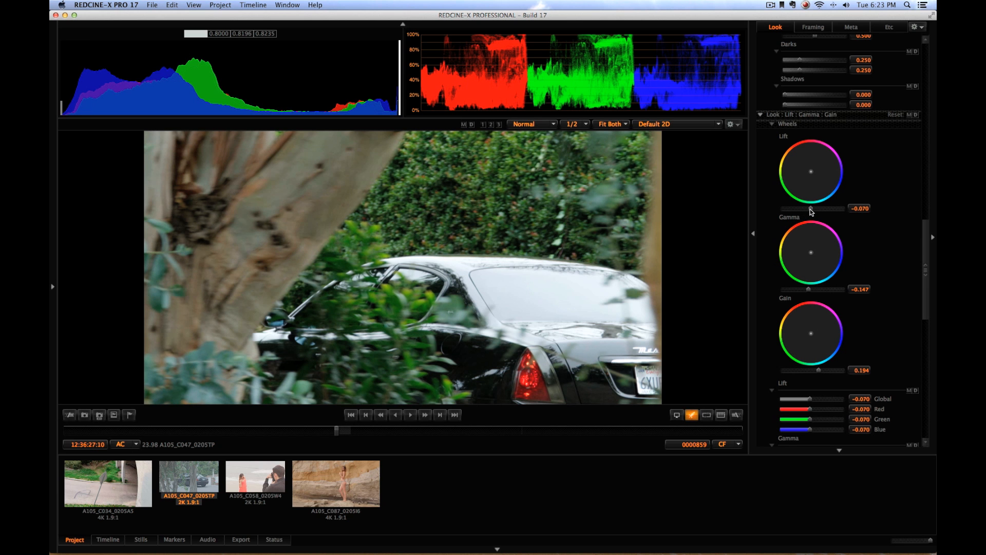
Step: On the frame at 12:36:48:08, raise the blue curve's Darks point slightly to about 0.224 / 0.276
{"action": "left_click_drag", "start_coordinate": [337, 431], "coordinate": [495, 440]}
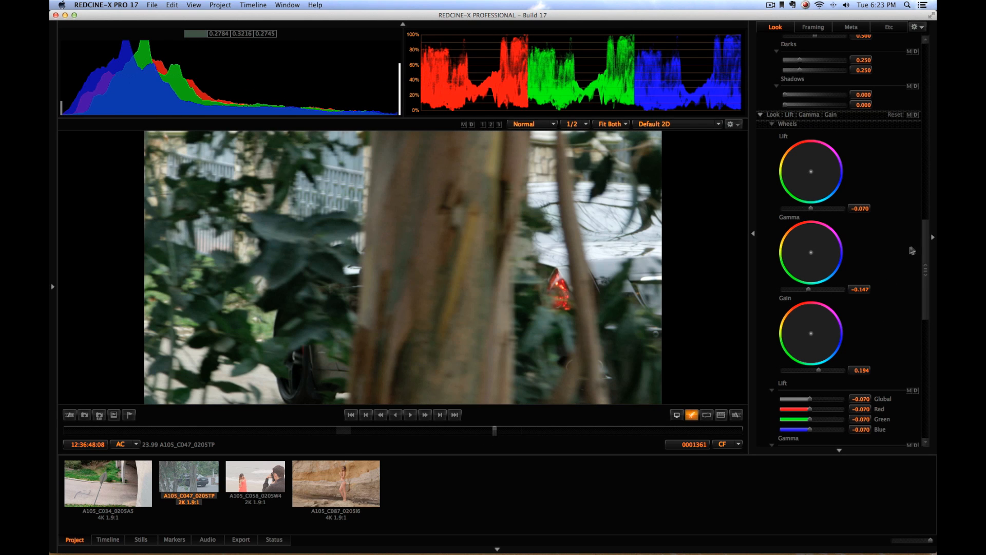
{"action": "left_click_drag", "start_coordinate": [928, 238], "coordinate": [932, 156]}
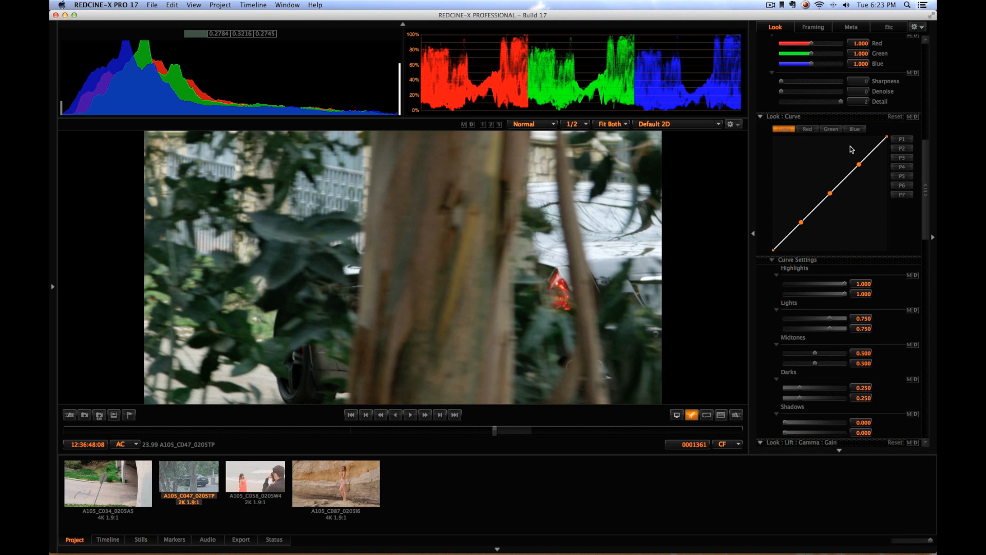
{"action": "left_click", "coordinate": [855, 129]}
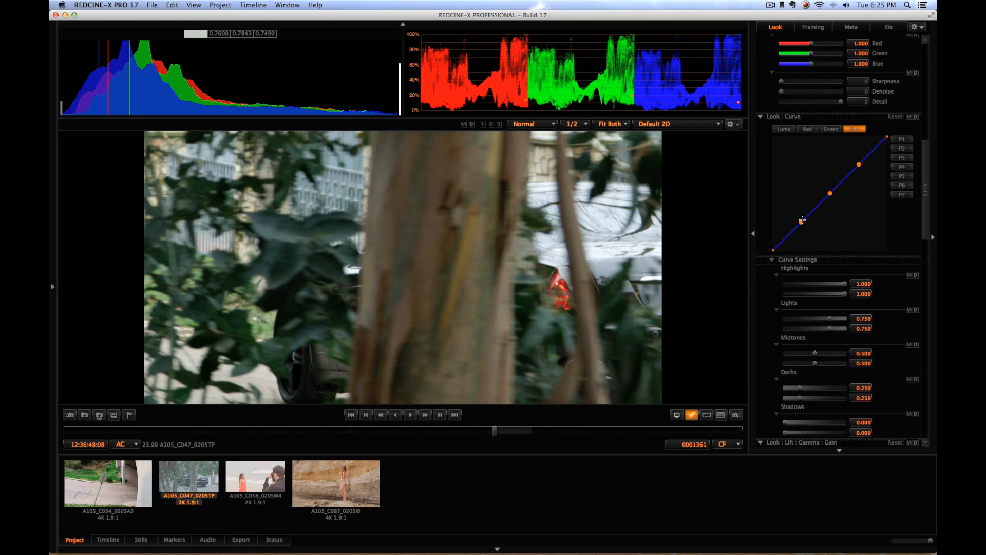
{"action": "left_click_drag", "start_coordinate": [801, 222], "coordinate": [797, 219]}
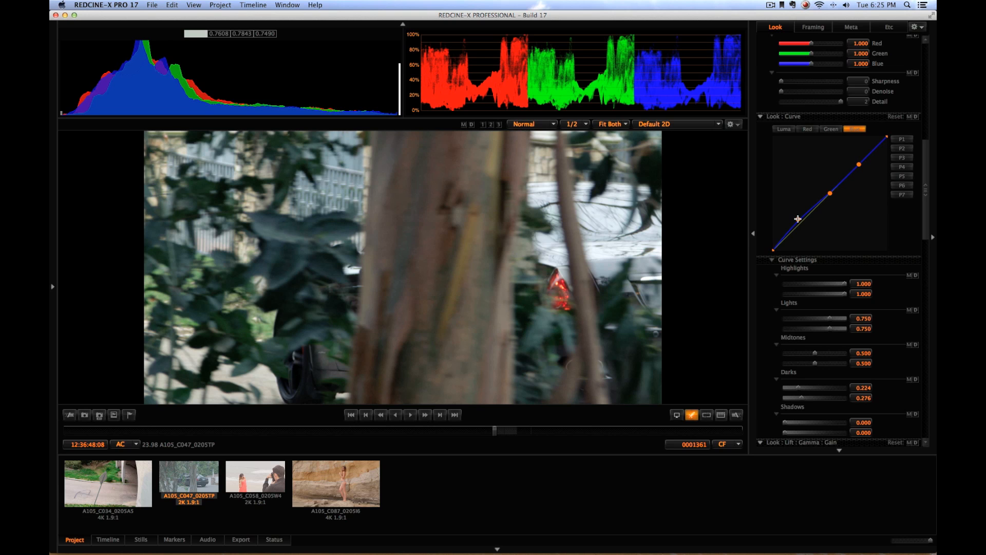
Step: On the frame at 12:36:47:00, enable the Alchemy Group effect and set Alchemy to 0.300
{"action": "mouse_move", "coordinate": [495, 430]}
{"action": "left_mouse_down"}
{"action": "mouse_move", "coordinate": [321, 429]}
{"action": "mouse_move", "coordinate": [435, 443]}
{"action": "mouse_move", "coordinate": [464, 432]}
{"action": "mouse_move", "coordinate": [484, 444]}
{"action": "left_mouse_up"}
{"action": "left_click_drag", "start_coordinate": [926, 191], "coordinate": [925, 327]}
{"action": "left_click", "coordinate": [776, 329]}
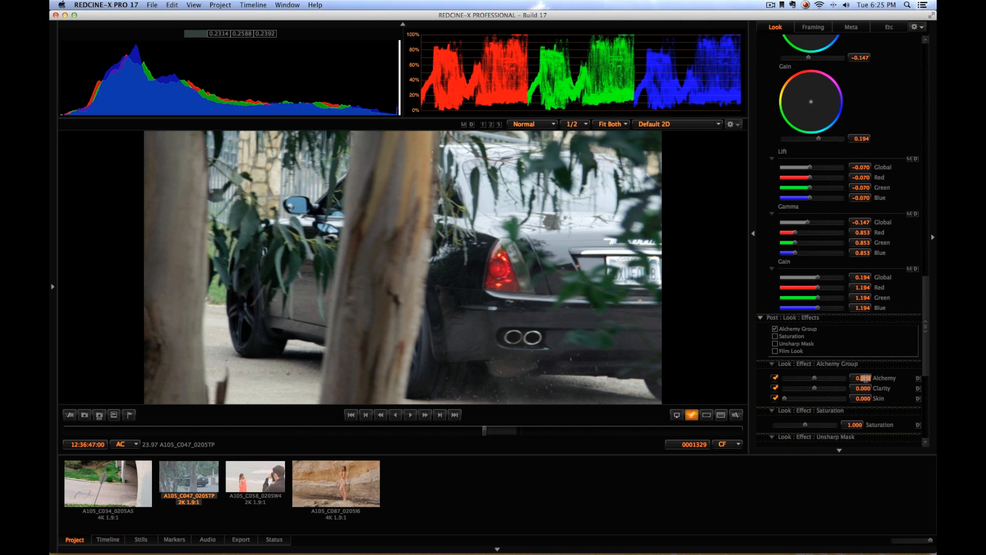
{"action": "type", "text": "3"}
{"action": "key", "text": "Return"}
Step: Enable the Saturation effect for the clip and set its saturation to 1.2
{"action": "left_click", "coordinate": [775, 336]}
{"action": "scroll", "coordinate": [891, 357], "scroll_direction": "down", "scroll_amount": 2}
{"action": "left_click", "coordinate": [858, 406]}
{"action": "type", "text": "1.2"}
{"action": "key", "text": "Return"}
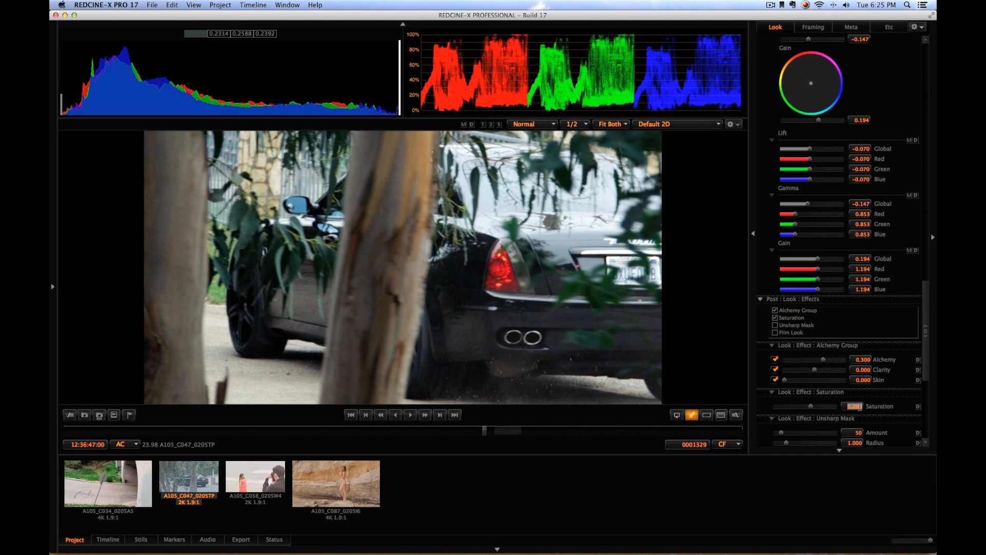
Step: Compare the grade with the Meta look preset's preview at 12:36:11:04, and check the graded frame at 12:36:29:12
{"action": "left_click_drag", "start_coordinate": [475, 438], "coordinate": [214, 437]}
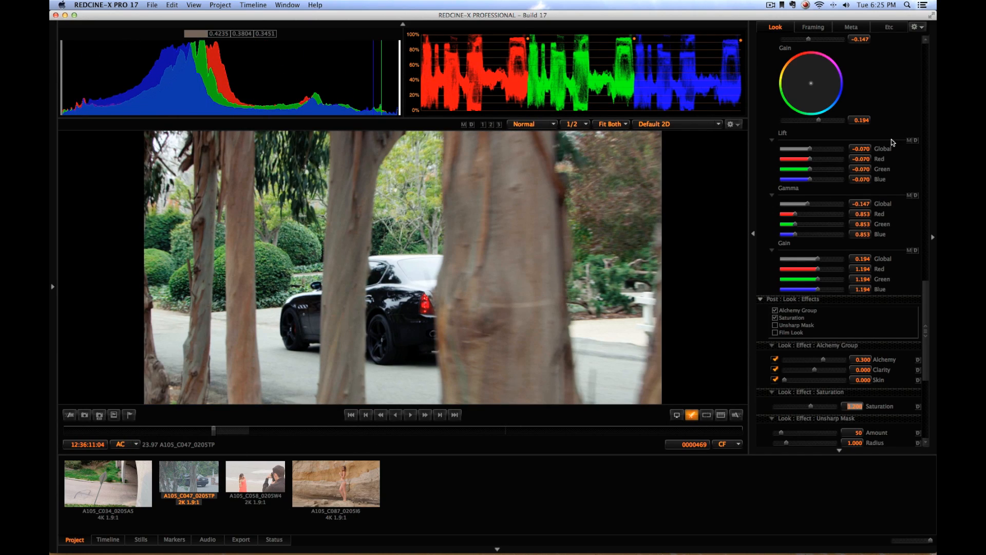
{"action": "left_click_drag", "start_coordinate": [926, 294], "coordinate": [919, 46]}
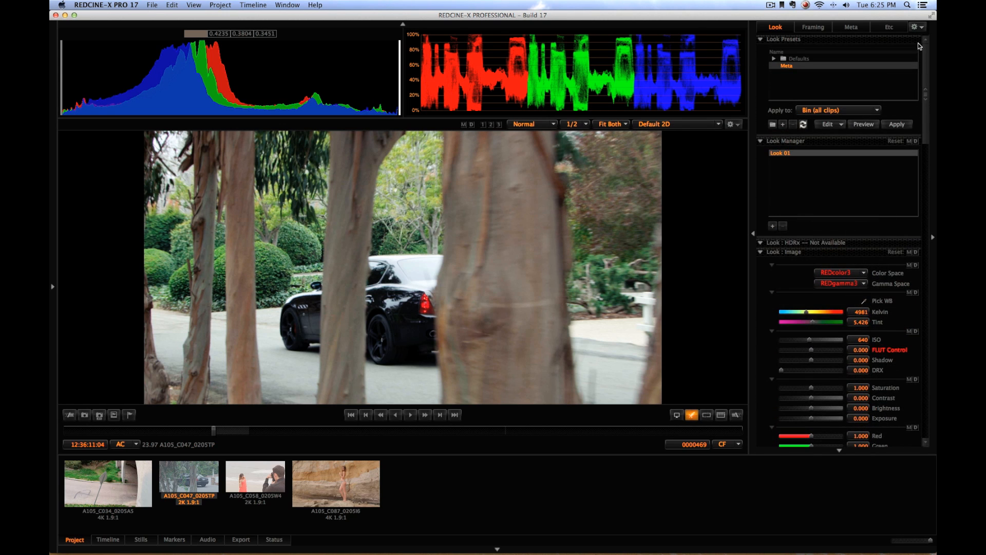
{"action": "left_click", "coordinate": [862, 126]}
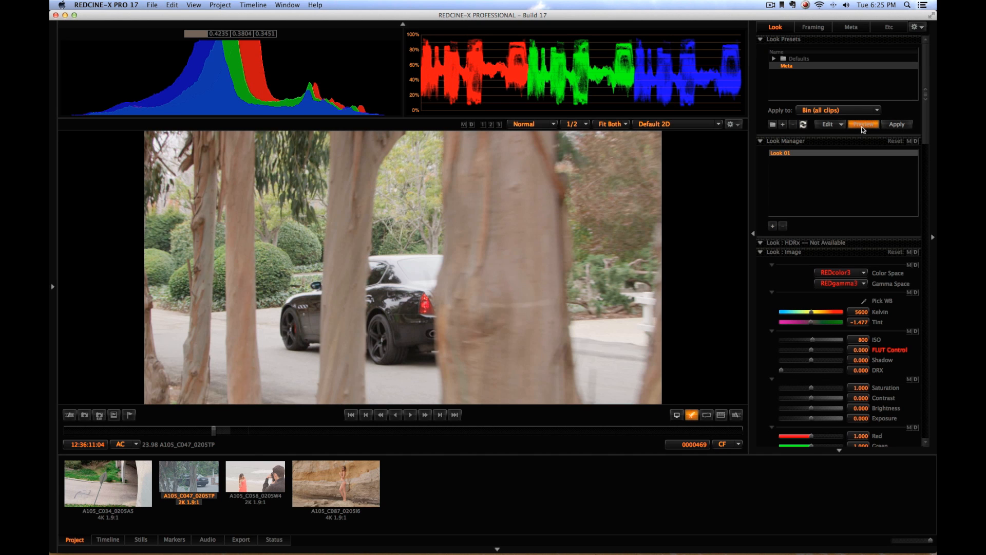
{"action": "left_click", "coordinate": [863, 126]}
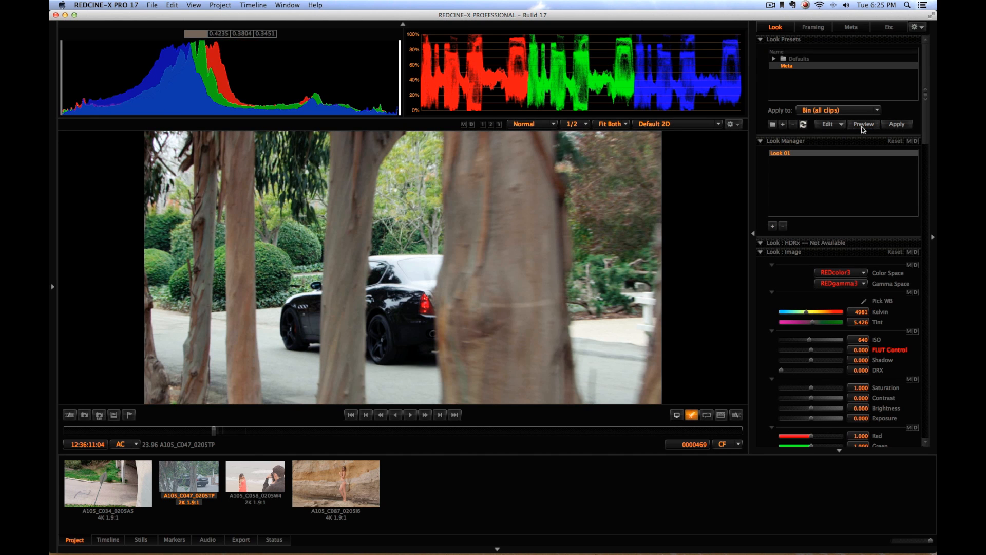
{"action": "left_click", "coordinate": [862, 127]}
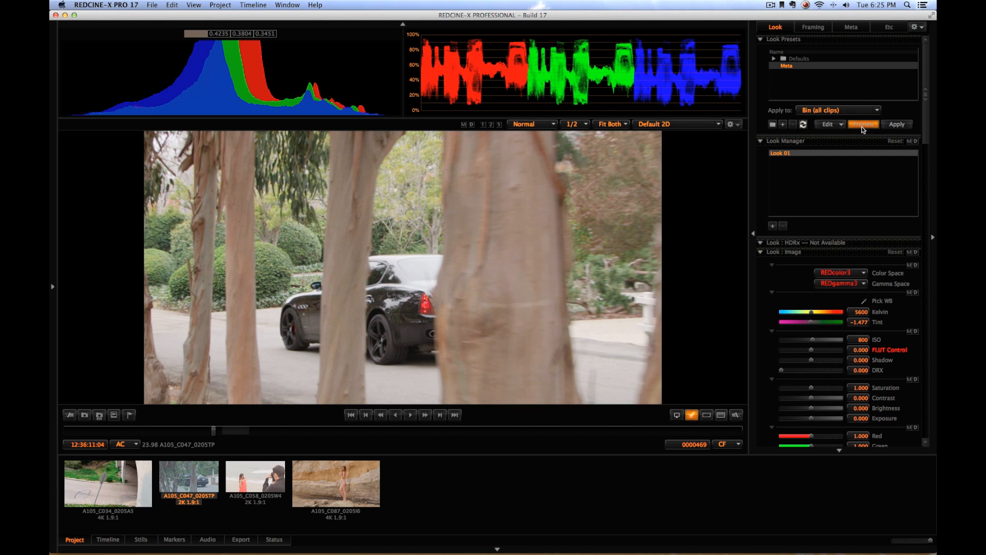
{"action": "left_click", "coordinate": [863, 127]}
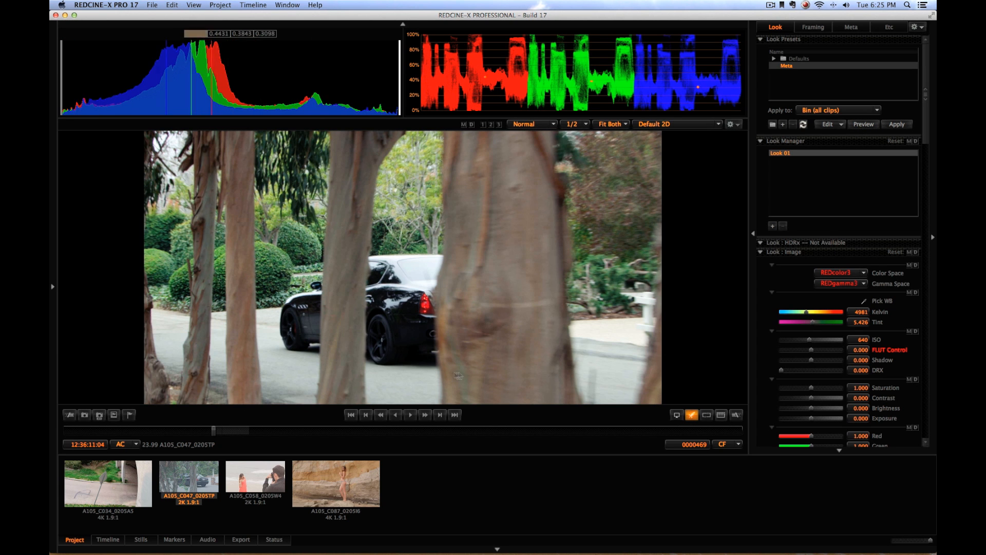
{"action": "left_click_drag", "start_coordinate": [215, 430], "coordinate": [350, 460]}
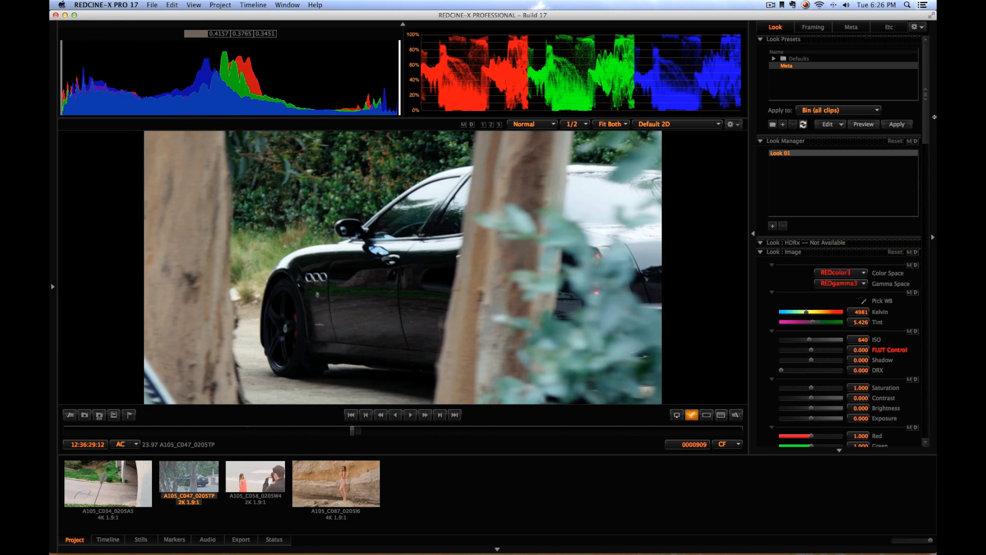
Step: Open the A105_C058 beach clip and cool its white balance to 6513 Kelvin on the frame at 14:47:40:23
{"action": "left_click", "coordinate": [255, 481]}
{"action": "left_click_drag", "start_coordinate": [67, 431], "coordinate": [420, 435]}
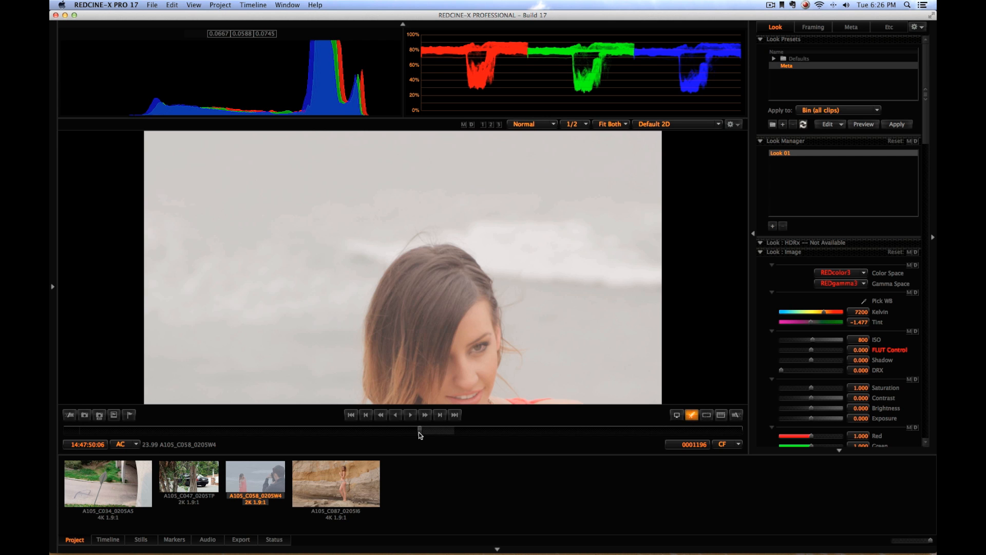
{"action": "left_click_drag", "start_coordinate": [420, 435], "coordinate": [354, 435]}
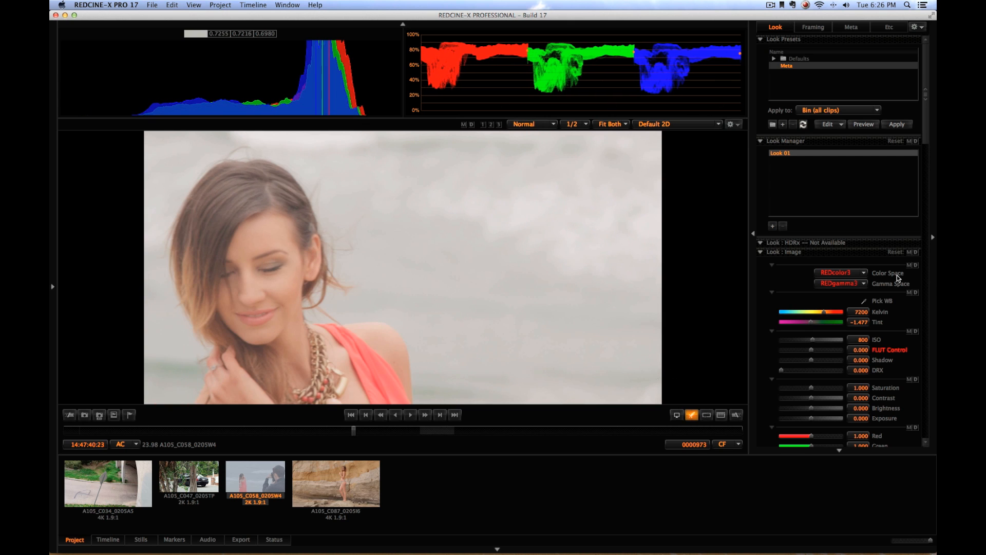
{"action": "scroll", "coordinate": [927, 119], "scroll_direction": "down", "scroll_amount": 5}
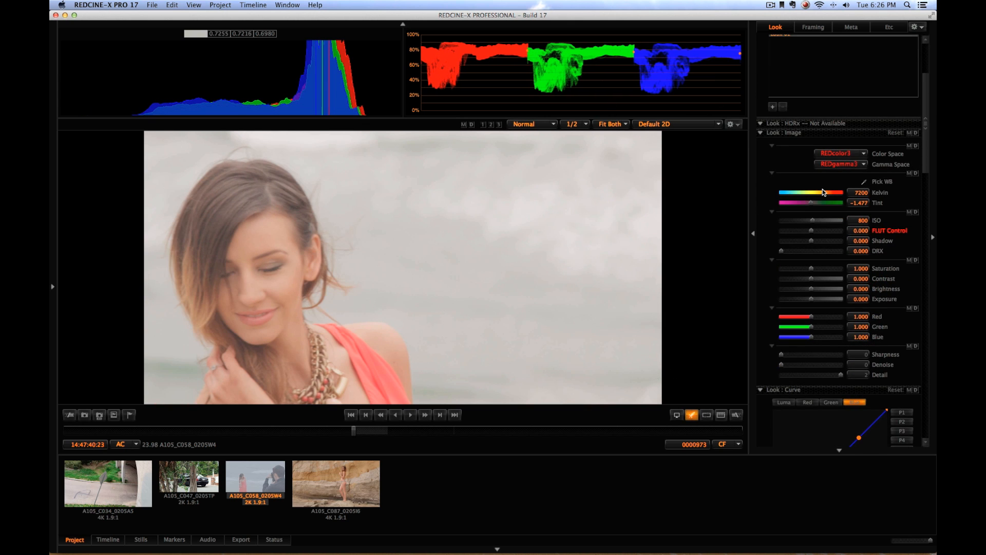
{"action": "left_click_drag", "start_coordinate": [822, 190], "coordinate": [817, 198]}
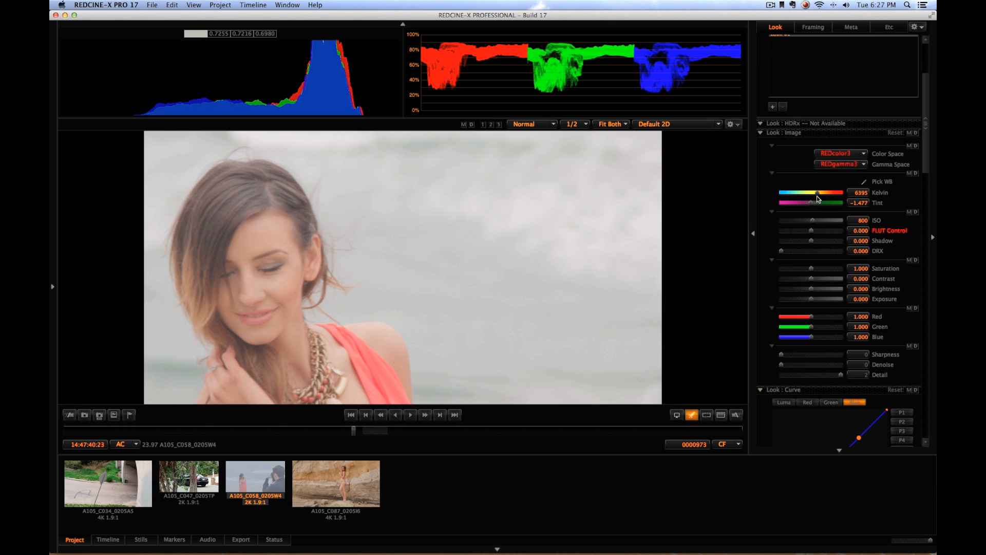
{"action": "left_click_drag", "start_coordinate": [818, 193], "coordinate": [816, 193]}
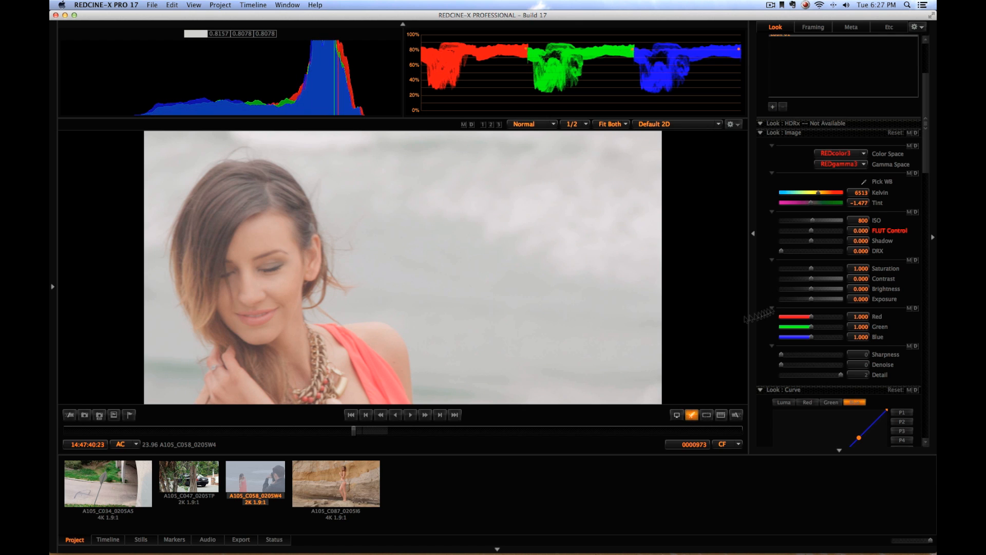
Step: Scrub the beach clip to 14:47:38:14 and lower its ISO to 400
{"action": "left_click_drag", "start_coordinate": [334, 431], "coordinate": [328, 450]}
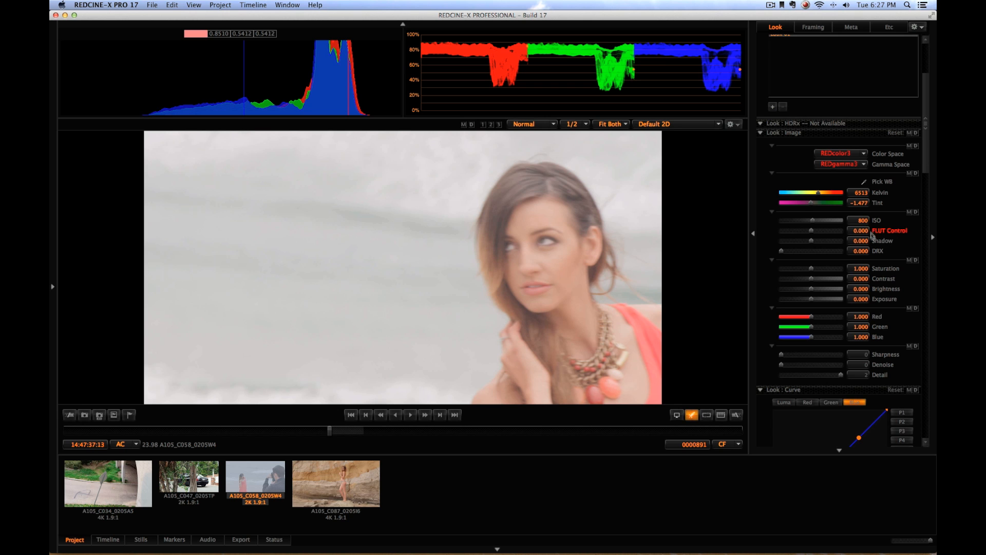
{"action": "left_click_drag", "start_coordinate": [333, 433], "coordinate": [220, 432]}
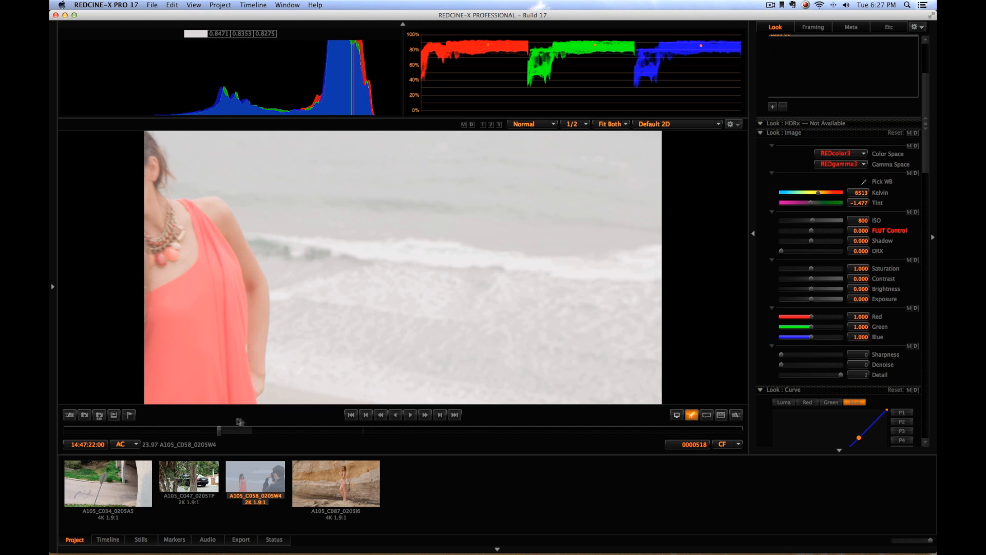
{"action": "left_click_drag", "start_coordinate": [220, 434], "coordinate": [337, 433]}
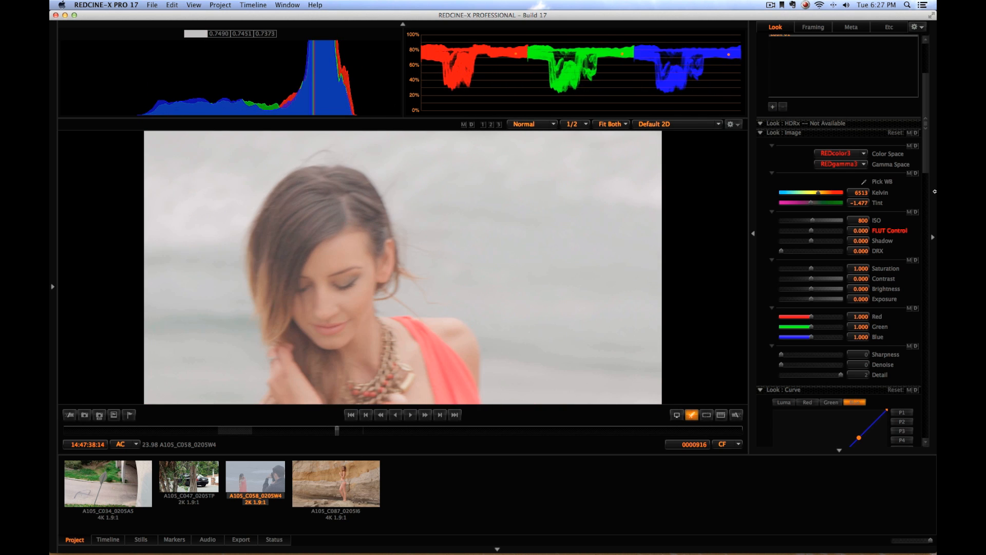
{"action": "left_click_drag", "start_coordinate": [812, 220], "coordinate": [802, 222]}
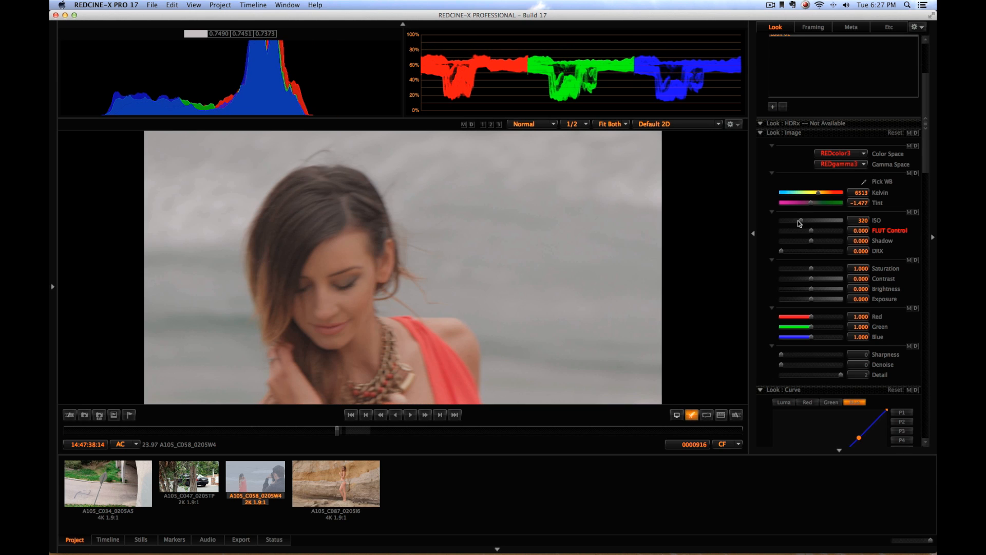
{"action": "left_click_drag", "start_coordinate": [799, 220], "coordinate": [802, 221]}
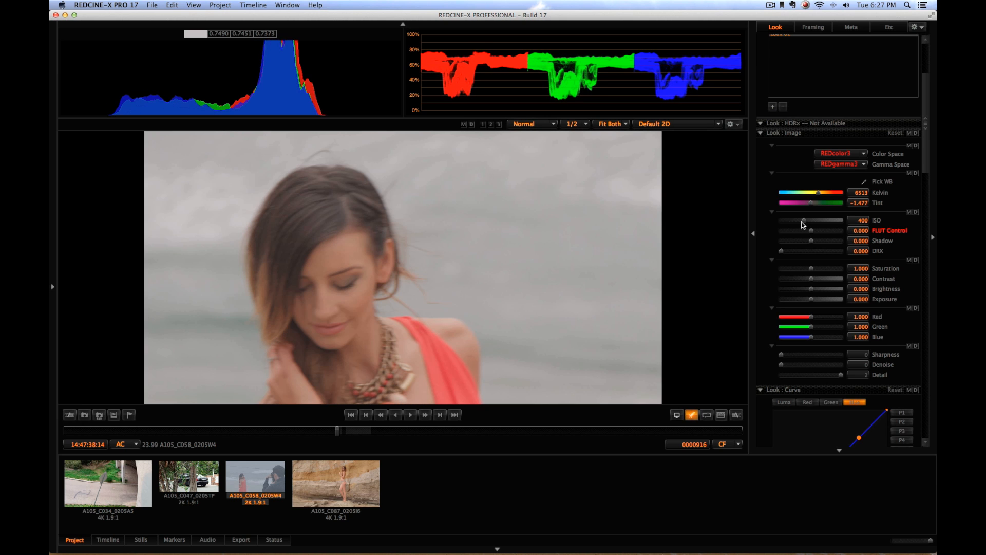
Step: On the frame at 14:48:00:14, set the beach clip's Lift to about -0.209 and its Gain to about 0.395
{"action": "left_click_drag", "start_coordinate": [341, 432], "coordinate": [493, 446]}
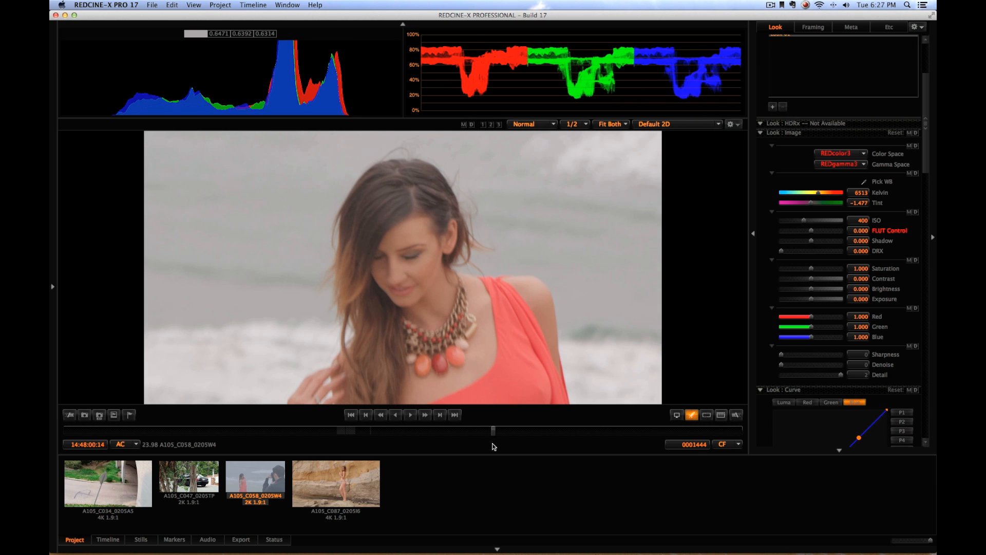
{"action": "left_click_drag", "start_coordinate": [923, 102], "coordinate": [923, 250]}
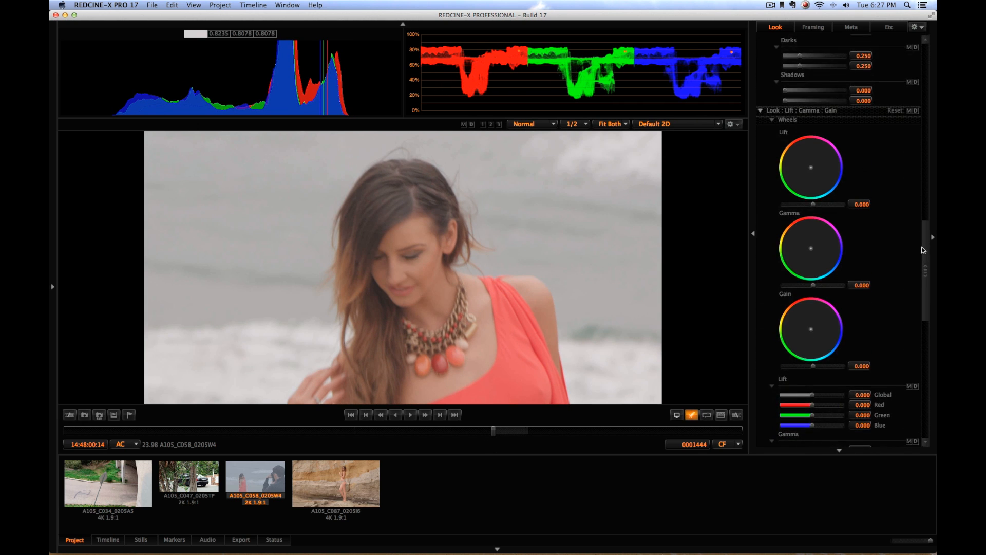
{"action": "left_click_drag", "start_coordinate": [813, 204], "coordinate": [809, 207]}
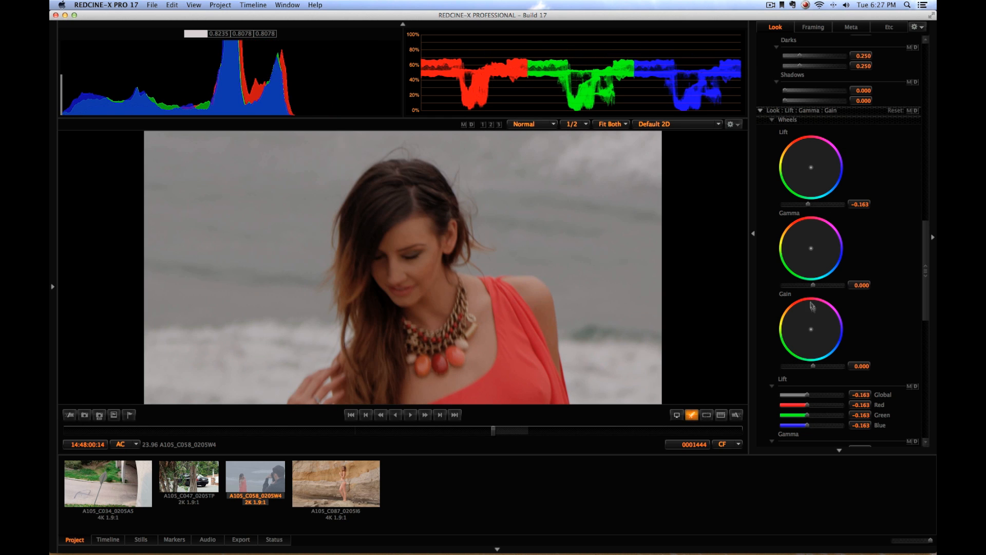
{"action": "left_click_drag", "start_coordinate": [812, 366], "coordinate": [823, 369]}
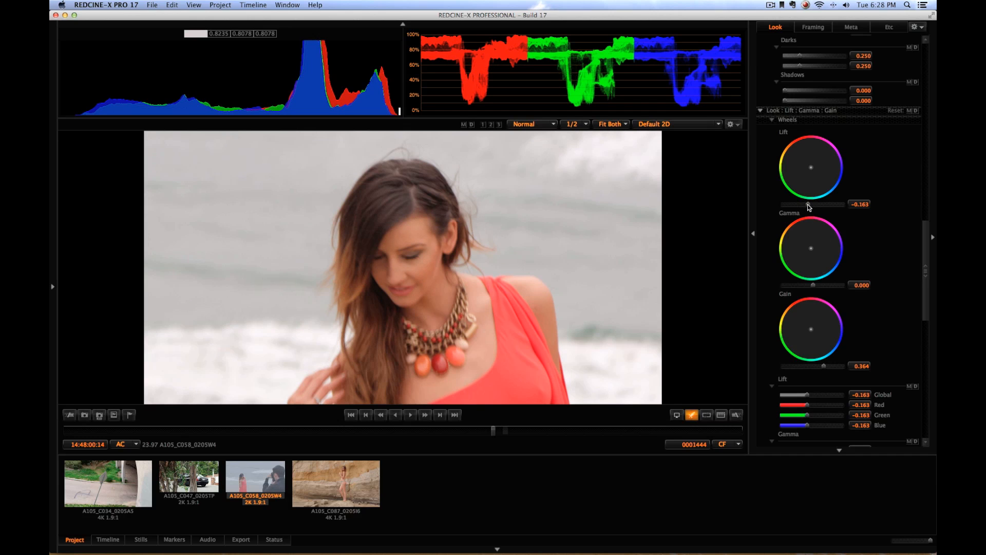
{"action": "left_click_drag", "start_coordinate": [809, 206], "coordinate": [807, 206]}
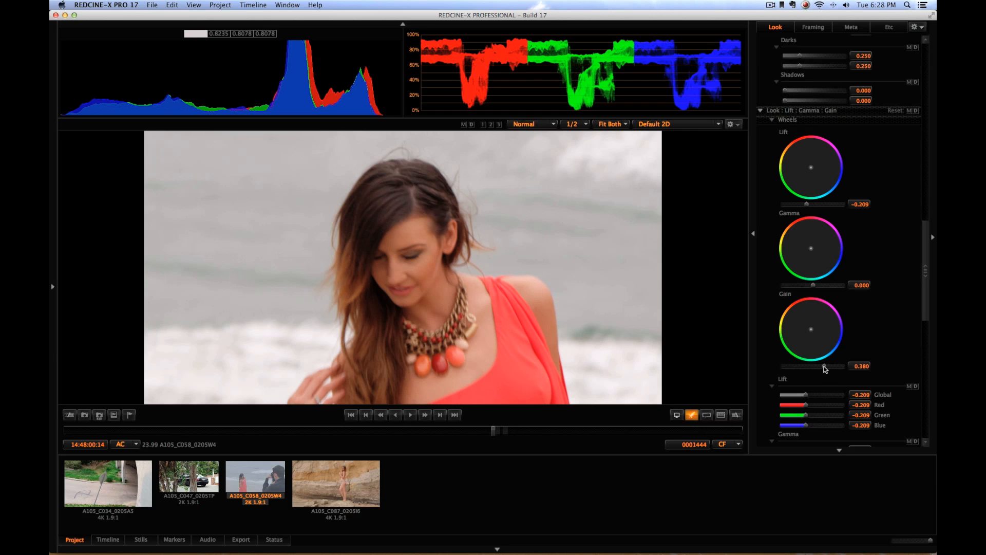
{"action": "left_click_drag", "start_coordinate": [824, 366], "coordinate": [825, 366]}
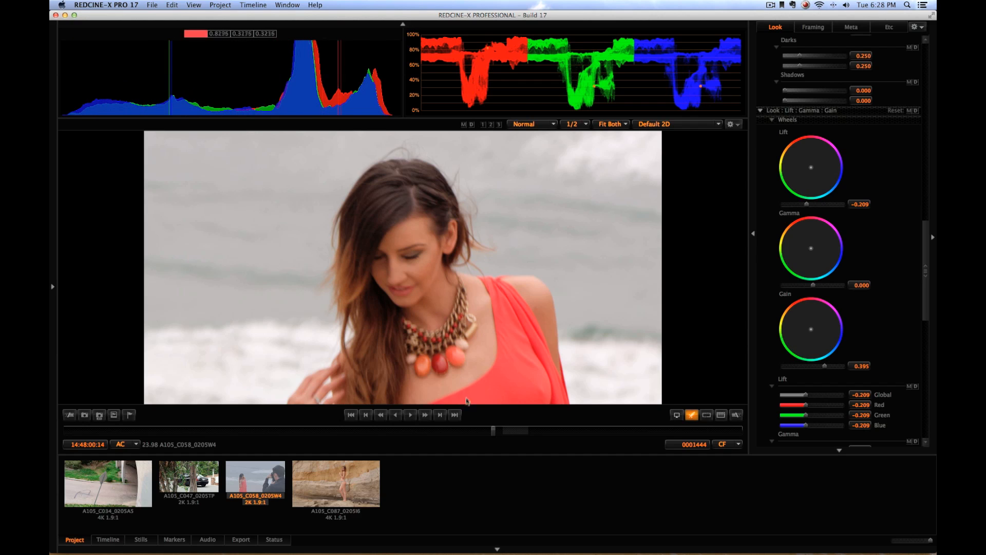
Step: Raise the beach clip's Gain to about 0.442 on the frame at 14:47:49:01
{"action": "left_click_drag", "start_coordinate": [480, 432], "coordinate": [411, 435]}
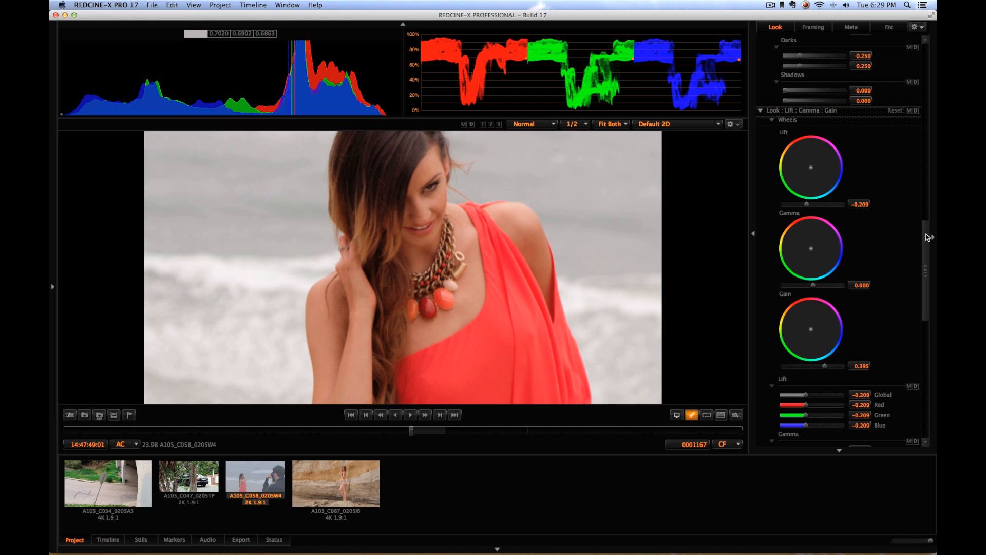
{"action": "left_click_drag", "start_coordinate": [929, 237], "coordinate": [928, 237]}
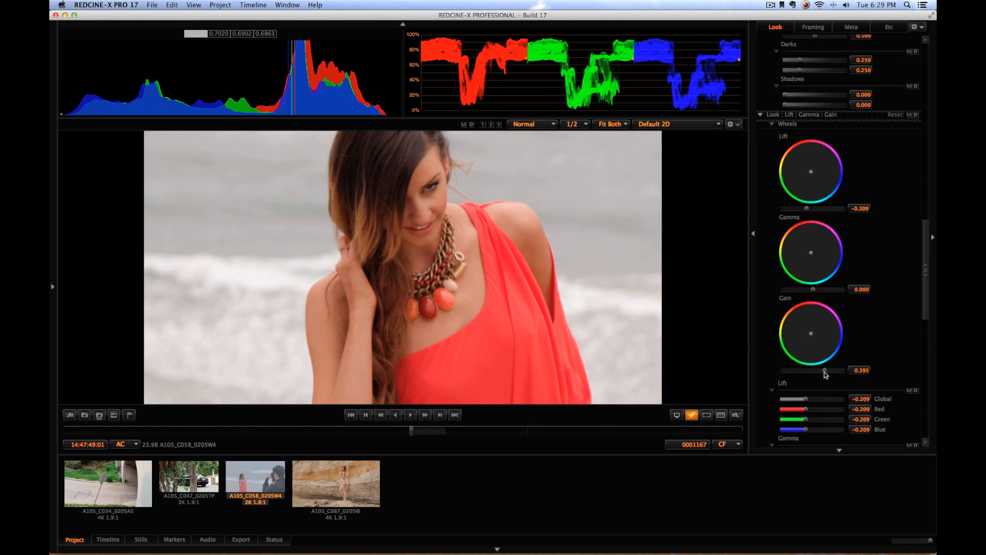
{"action": "left_click_drag", "start_coordinate": [825, 371], "coordinate": [827, 374]}
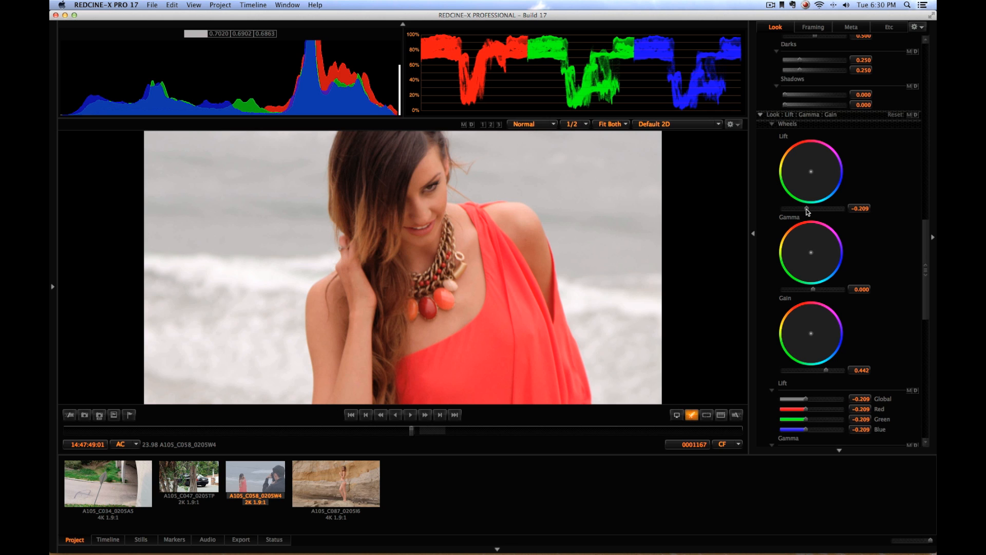
Step: Lower the beach clip's Lift to about -0.225 and go to its frame at 14:47:26:01
{"action": "left_click_drag", "start_coordinate": [807, 211], "coordinate": [806, 212]}
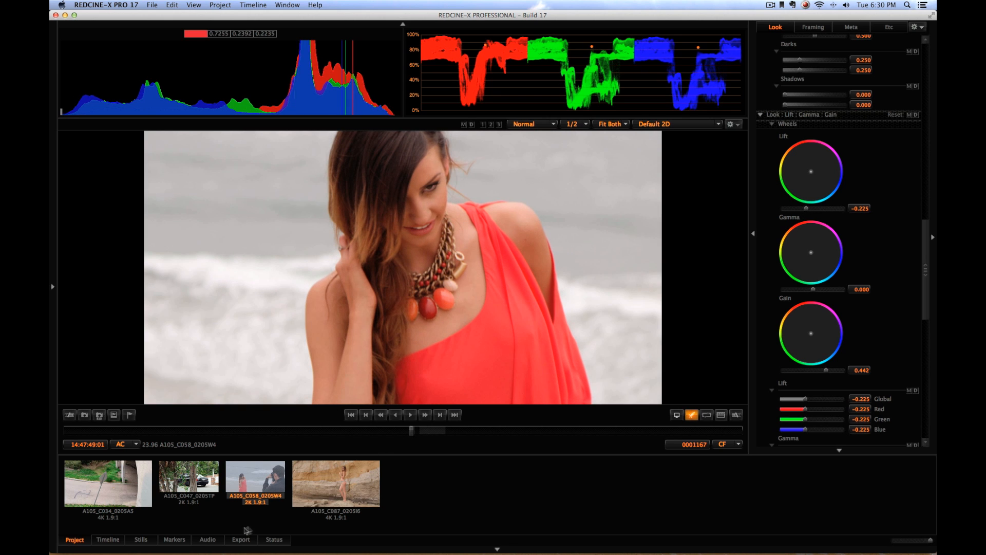
{"action": "left_click_drag", "start_coordinate": [424, 429], "coordinate": [247, 414]}
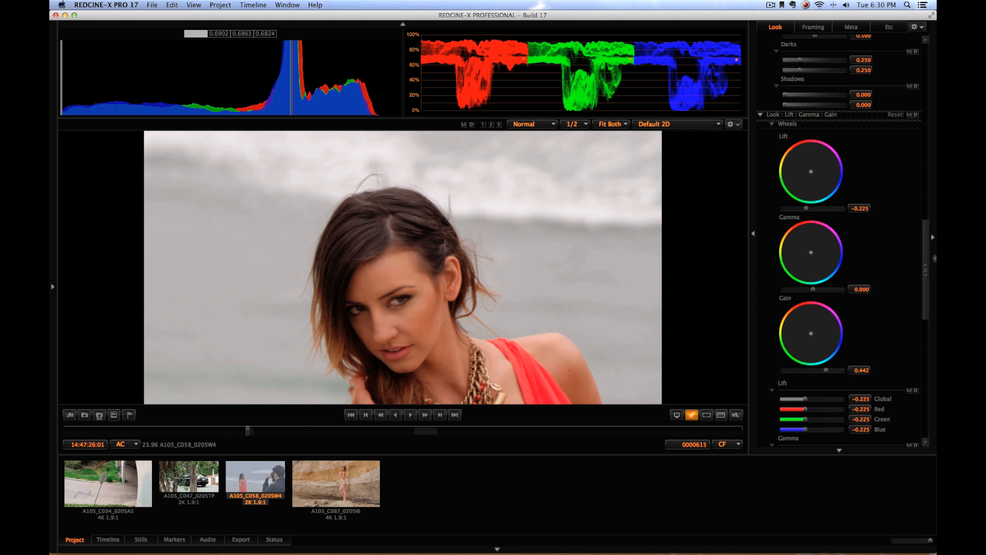
Step: Enable the Alchemy Group and Saturation effects for the beach clip and set Alchemy to 0.300
{"action": "left_click_drag", "start_coordinate": [928, 271], "coordinate": [927, 305]}
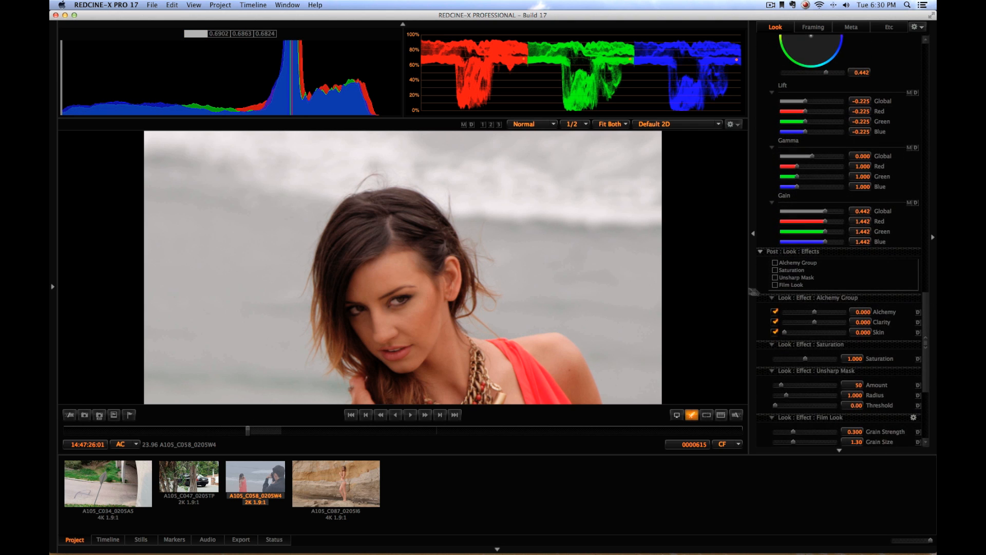
{"action": "left_click", "coordinate": [775, 263]}
{"action": "left_click", "coordinate": [775, 270]}
{"action": "key", "text": "Return"}
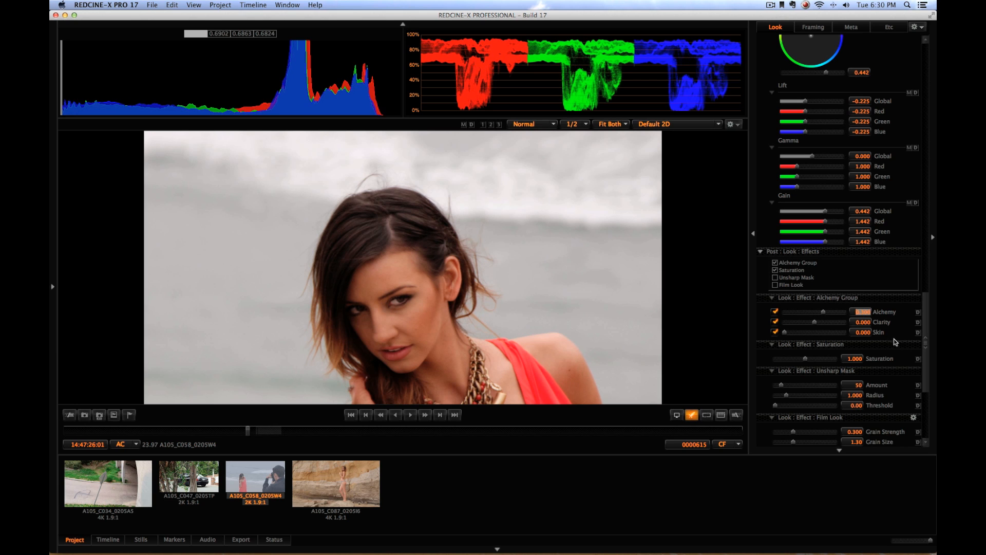
Step: Set the beach clip's Saturation effect to 1.100 and check the grade on the frame at 14:47:33:10
{"action": "left_click_drag", "start_coordinate": [862, 359], "coordinate": [855, 359]}
{"action": "type", "text": "2"}
{"action": "key", "text": "Return"}
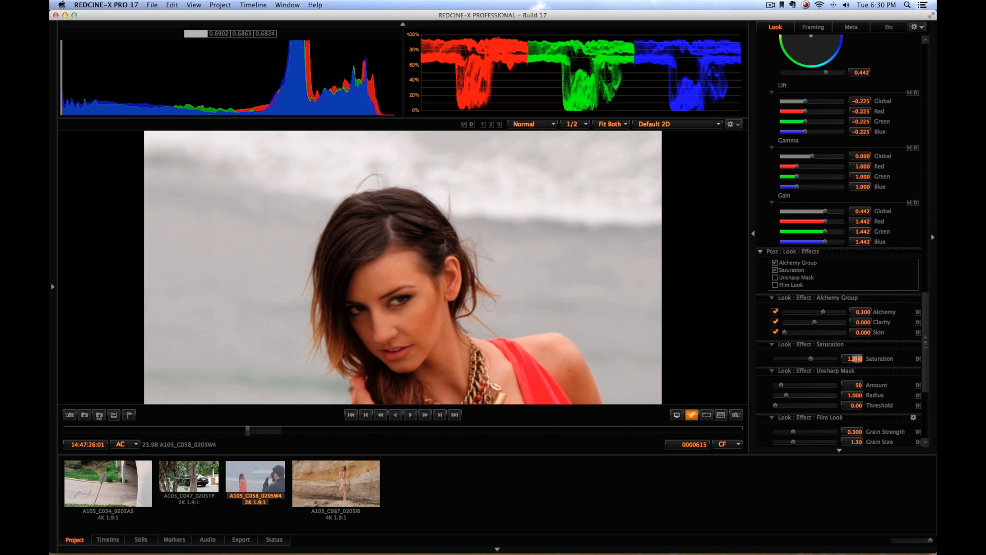
{"action": "type", "text": "1"}
{"action": "key", "text": "Return"}
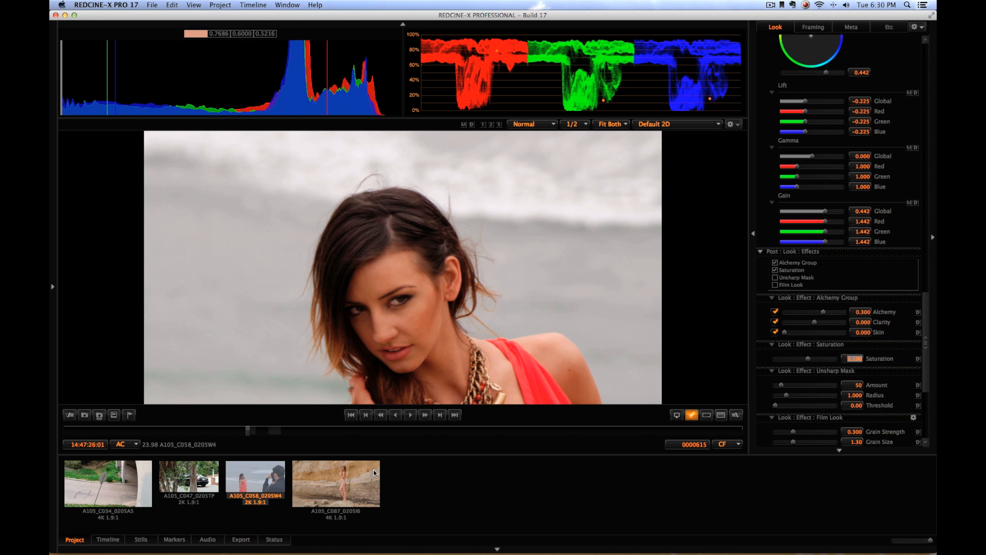
{"action": "left_click", "coordinate": [277, 430]}
{"action": "left_click_drag", "start_coordinate": [277, 431], "coordinate": [301, 440]}
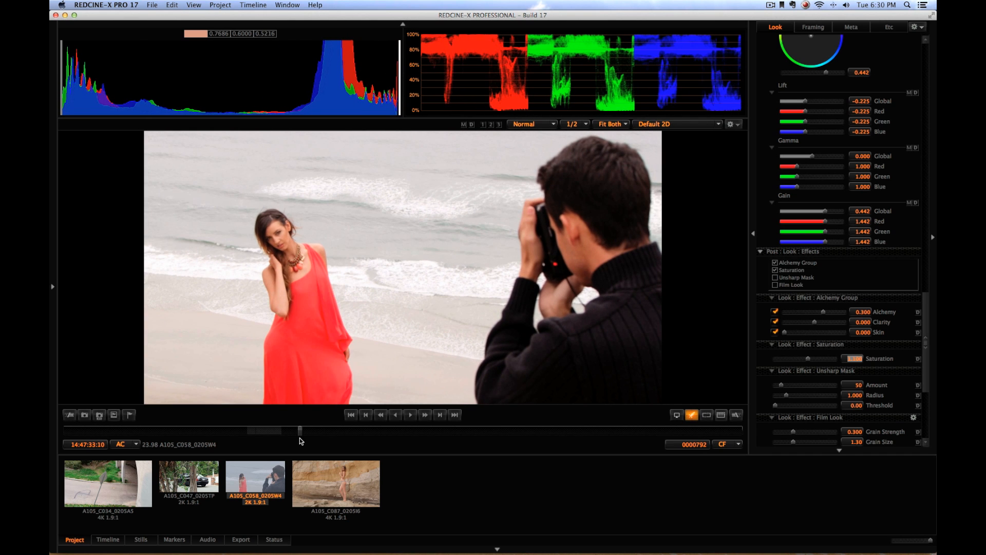
Step: Open the A105_C087 cliff clip and look through its wide and close shots, ending on the frame at 17:17:55:14
{"action": "left_click", "coordinate": [374, 496]}
{"action": "left_click", "coordinate": [214, 431]}
{"action": "left_click_drag", "start_coordinate": [215, 433], "coordinate": [322, 438]}
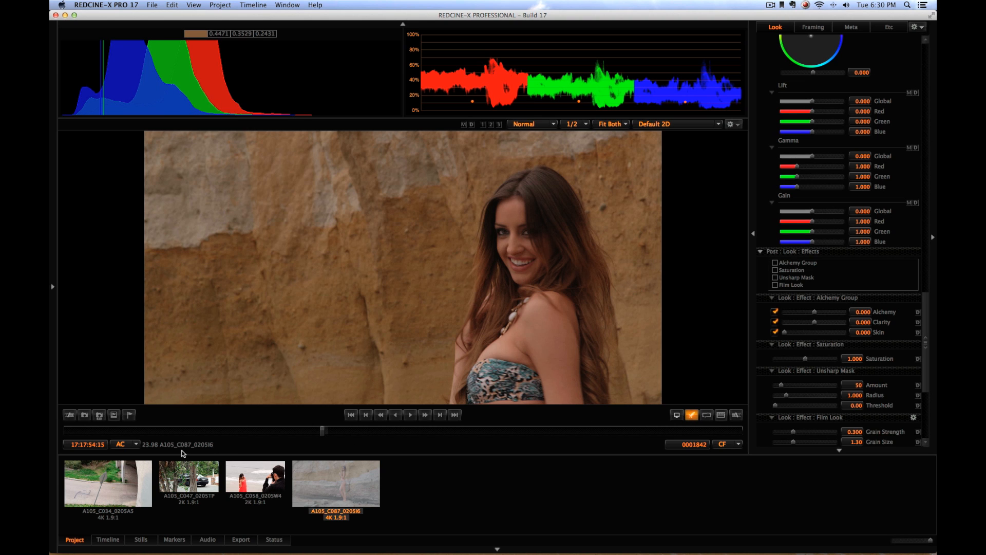
{"action": "left_click", "coordinate": [94, 432]}
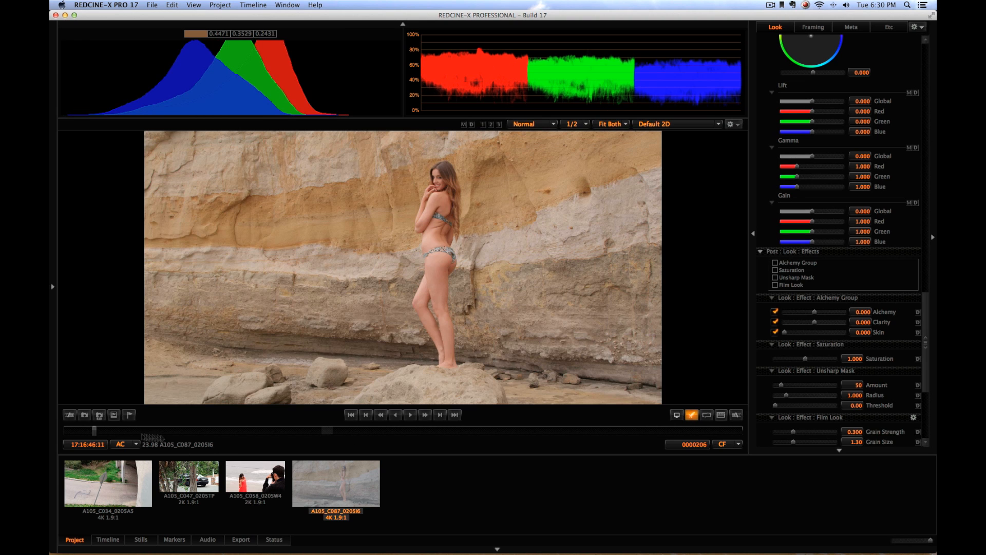
{"action": "left_click", "coordinate": [325, 432]}
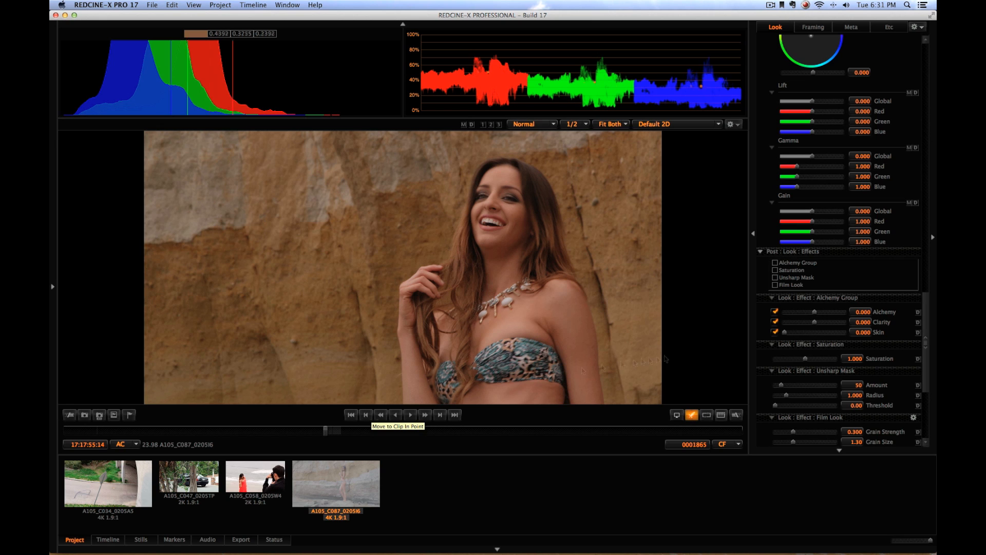
Step: Cool the cliff clip's white balance to 6454 Kelvin and raise its ISO to 1000 on the frame at 17:17:58:15
{"action": "left_click_drag", "start_coordinate": [927, 322], "coordinate": [934, 65]}
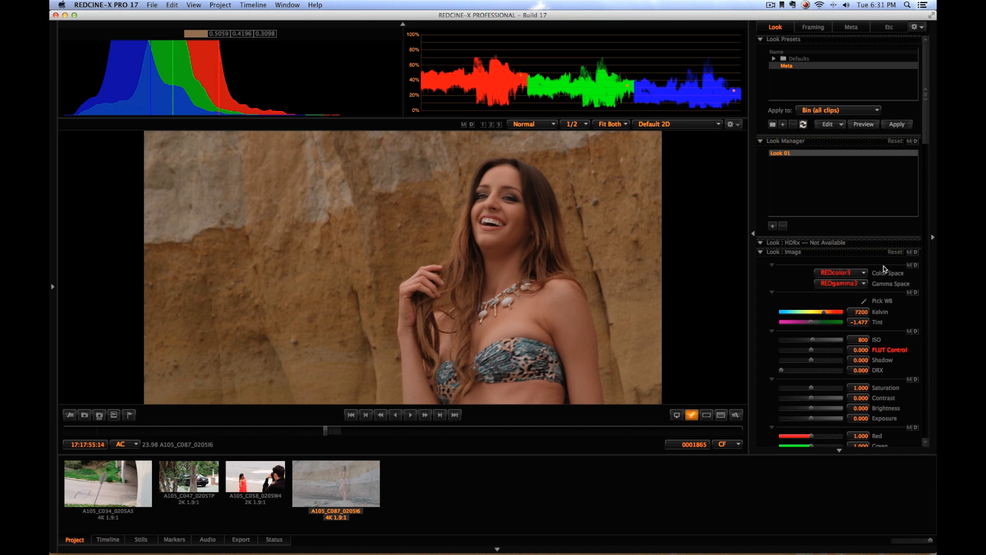
{"action": "left_click_drag", "start_coordinate": [825, 312], "coordinate": [817, 312]}
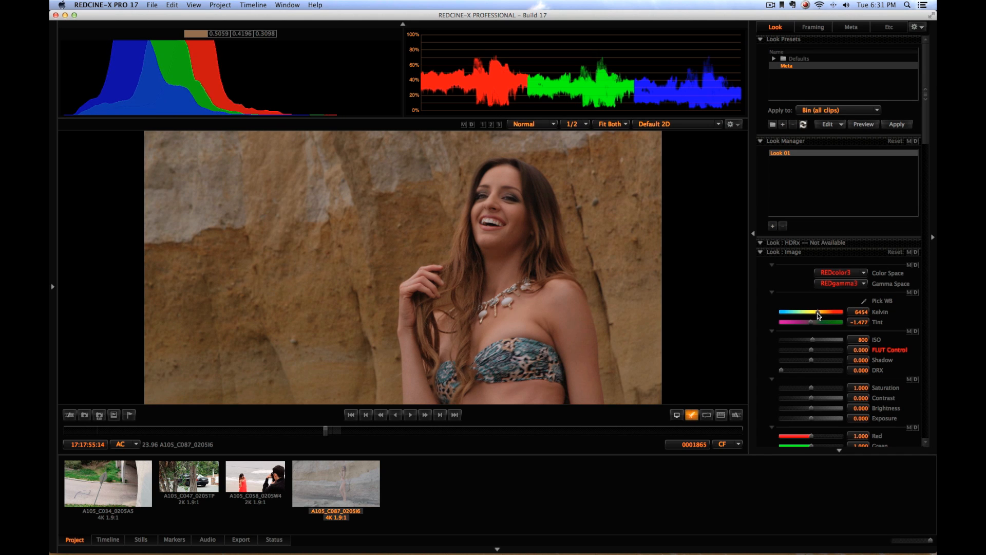
{"action": "left_click_drag", "start_coordinate": [326, 429], "coordinate": [334, 435]}
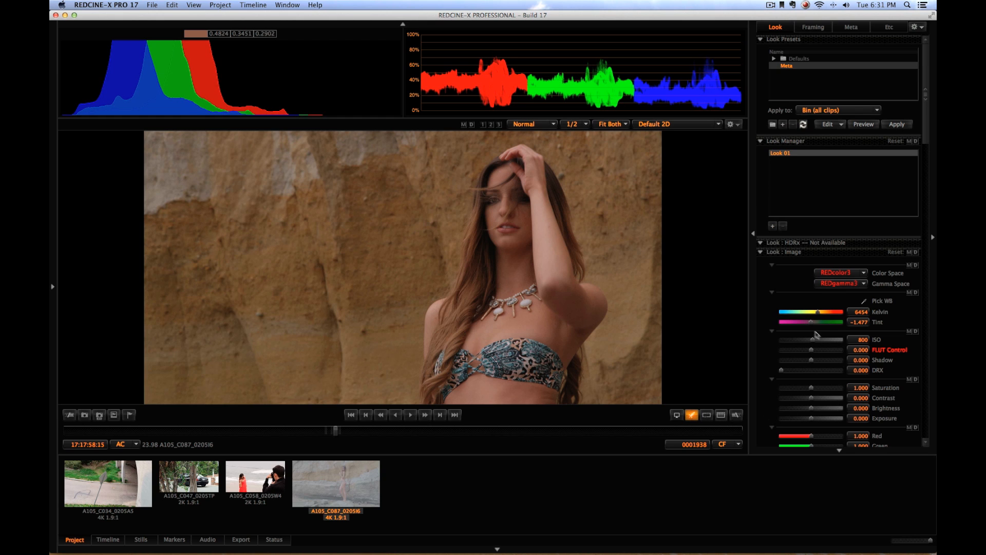
{"action": "left_click_drag", "start_coordinate": [813, 341], "coordinate": [815, 341]}
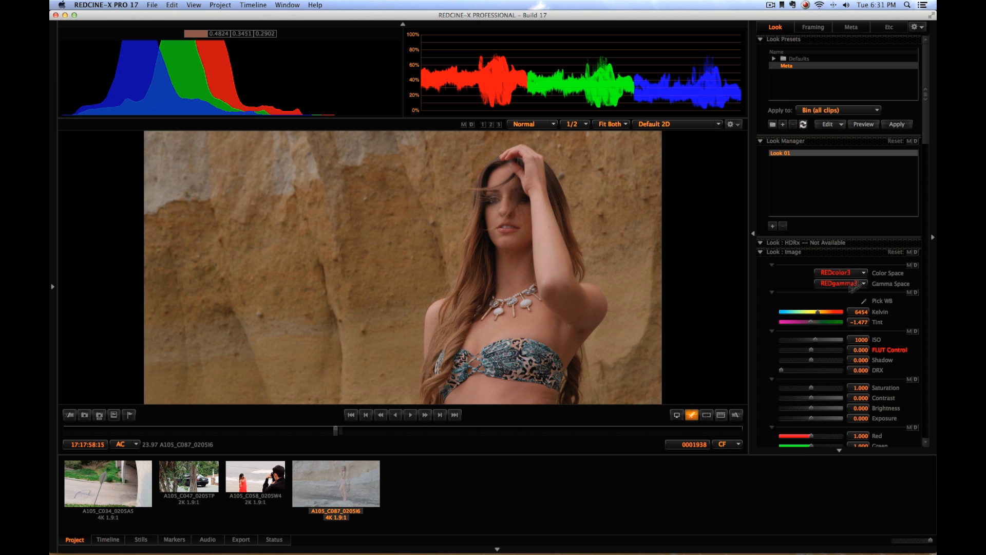
Step: Scrub the cliff clip from its opening wide shot to 17:17:04:04 and set its Tint to about 3.876
{"action": "left_click", "coordinate": [105, 428]}
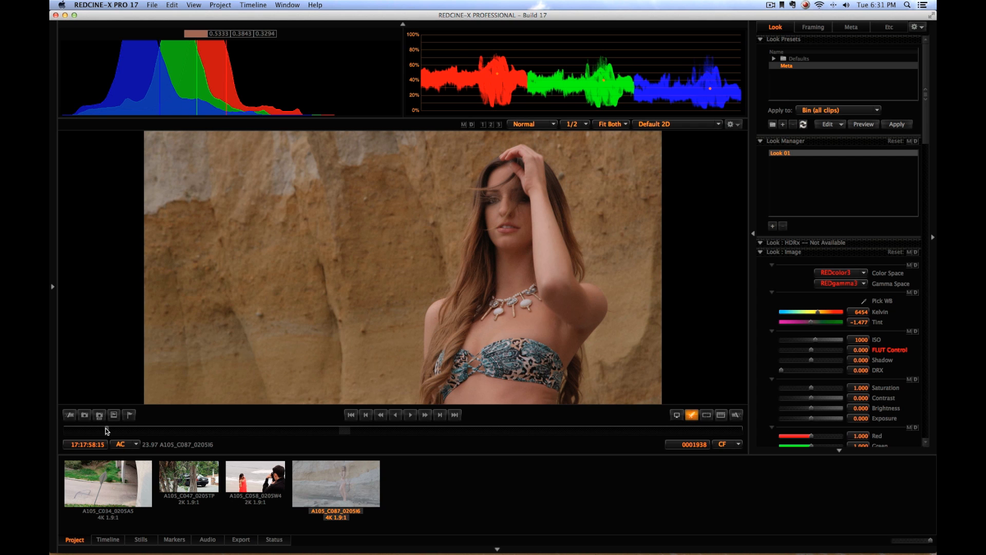
{"action": "left_click_drag", "start_coordinate": [111, 431], "coordinate": [69, 432]}
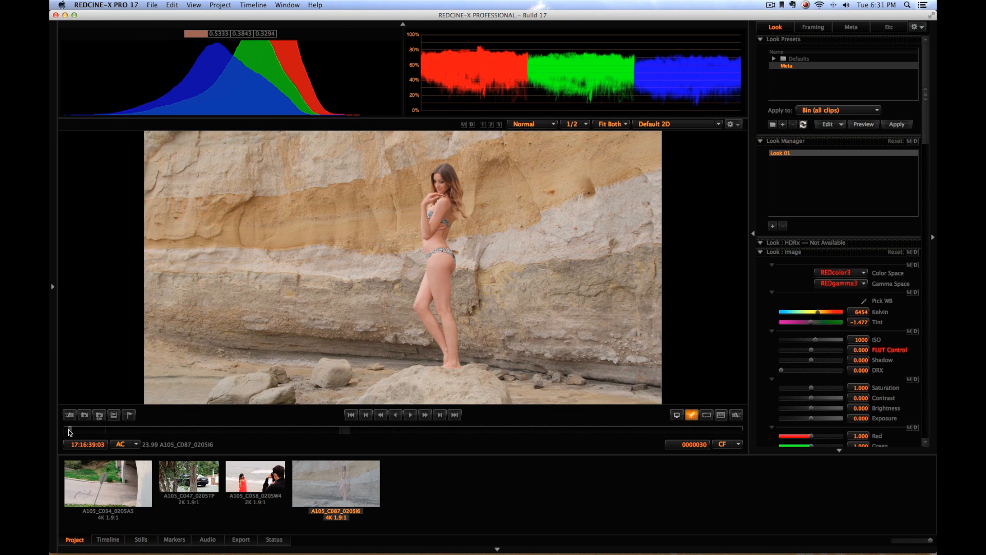
{"action": "left_click_drag", "start_coordinate": [70, 432], "coordinate": [153, 435]}
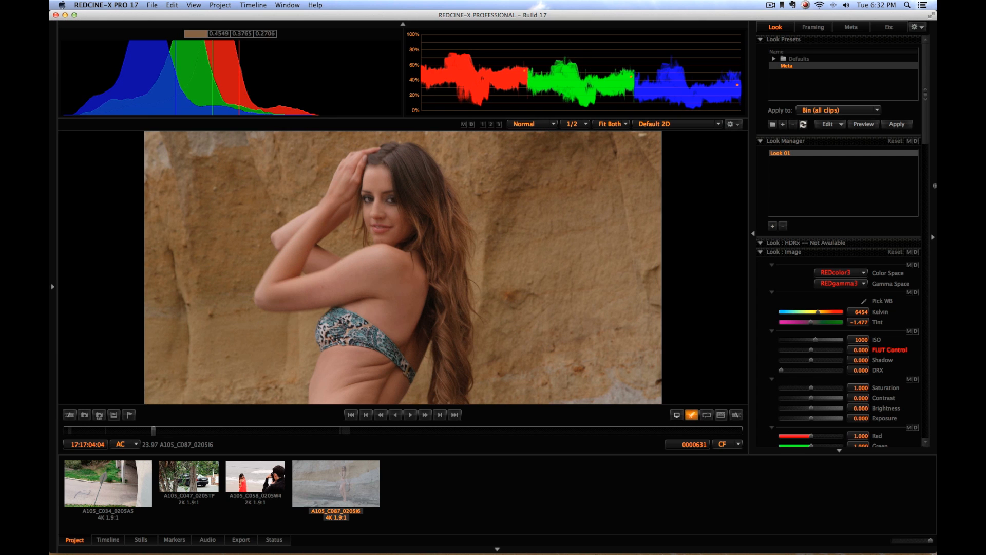
{"action": "left_click_drag", "start_coordinate": [926, 115], "coordinate": [922, 163]}
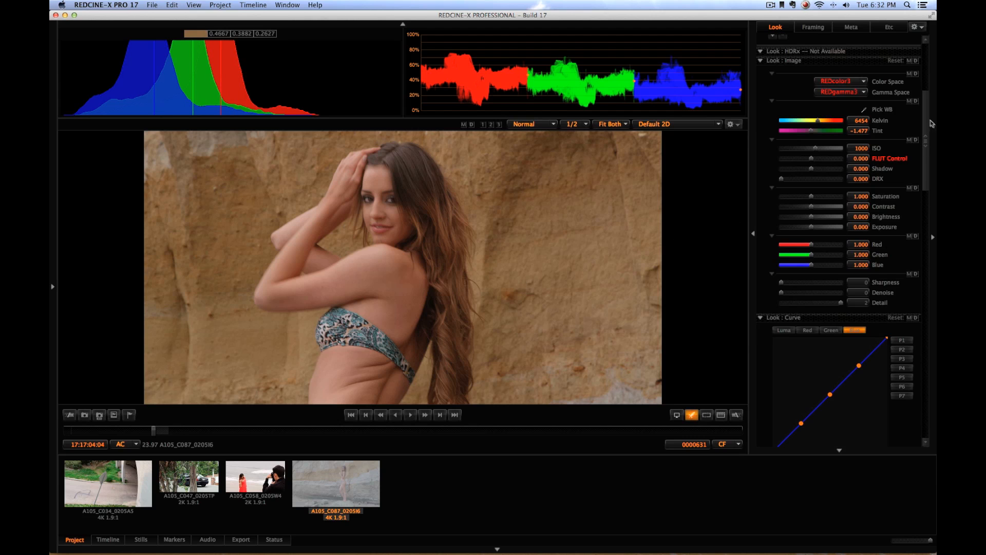
{"action": "left_click_drag", "start_coordinate": [924, 115], "coordinate": [904, 168]}
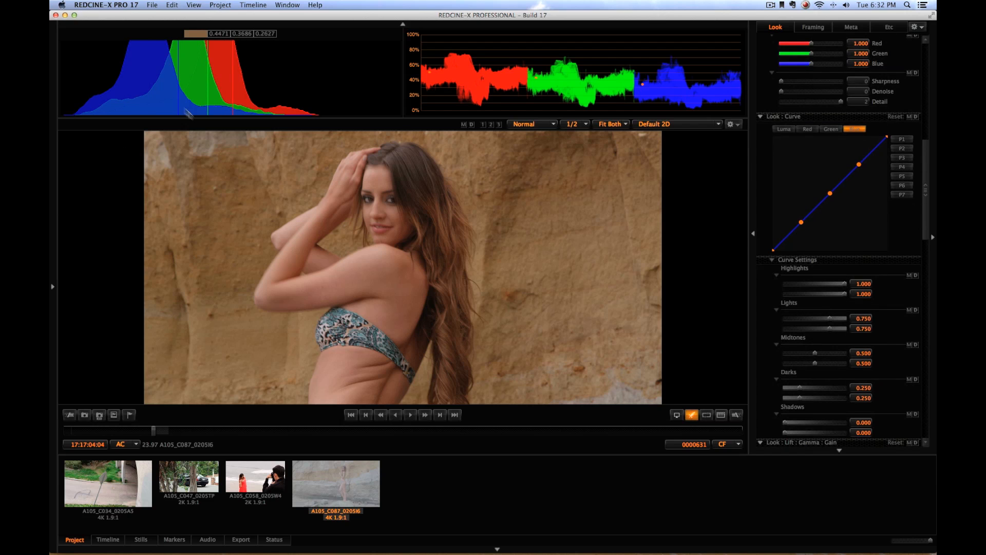
{"action": "scroll", "coordinate": [925, 188], "scroll_direction": "up", "scroll_amount": 10}
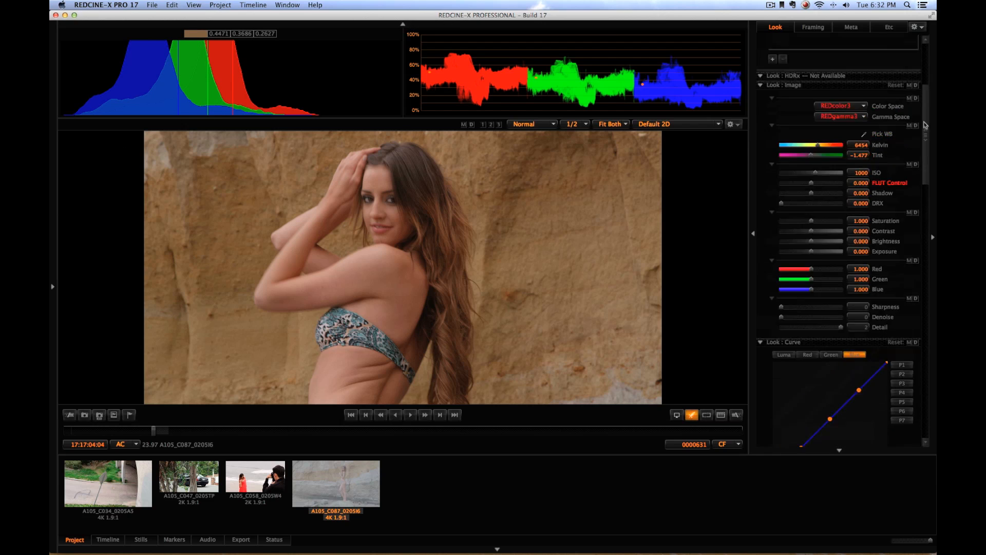
{"action": "left_click_drag", "start_coordinate": [809, 204], "coordinate": [813, 204]}
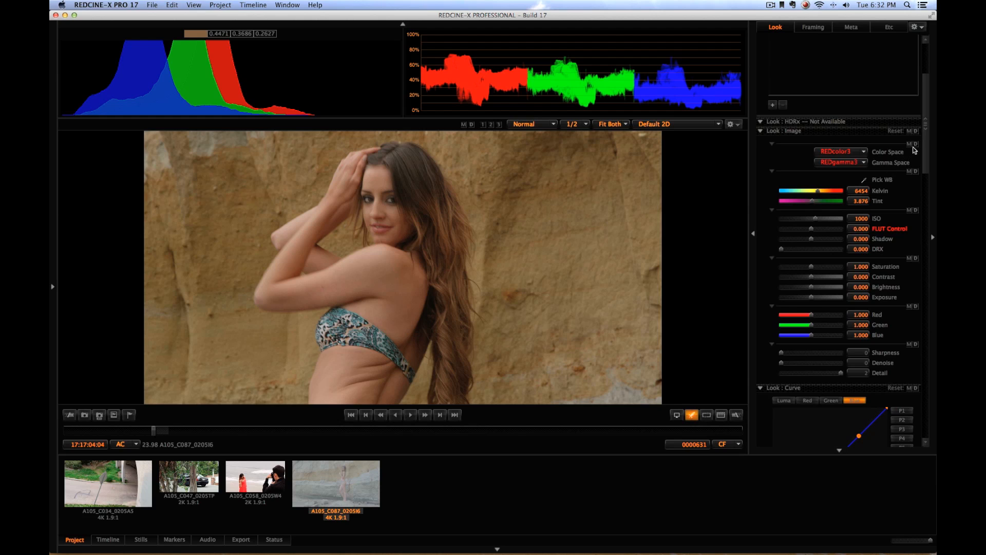
Step: Raise the cliff clip's Gain to about 0.271 on the frame at 17:17:04:04
{"action": "left_click_drag", "start_coordinate": [924, 138], "coordinate": [919, 191]}
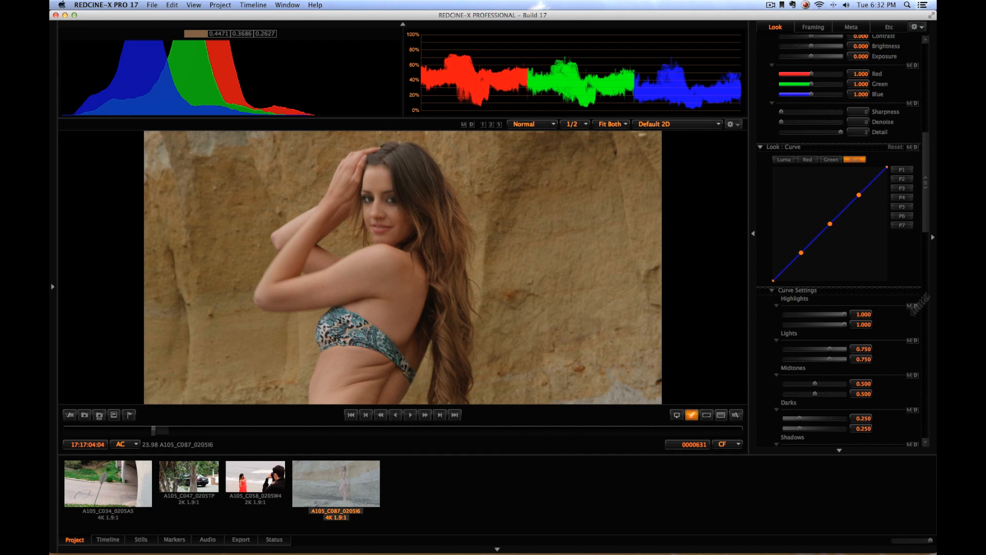
{"action": "left_click_drag", "start_coordinate": [924, 173], "coordinate": [919, 287]}
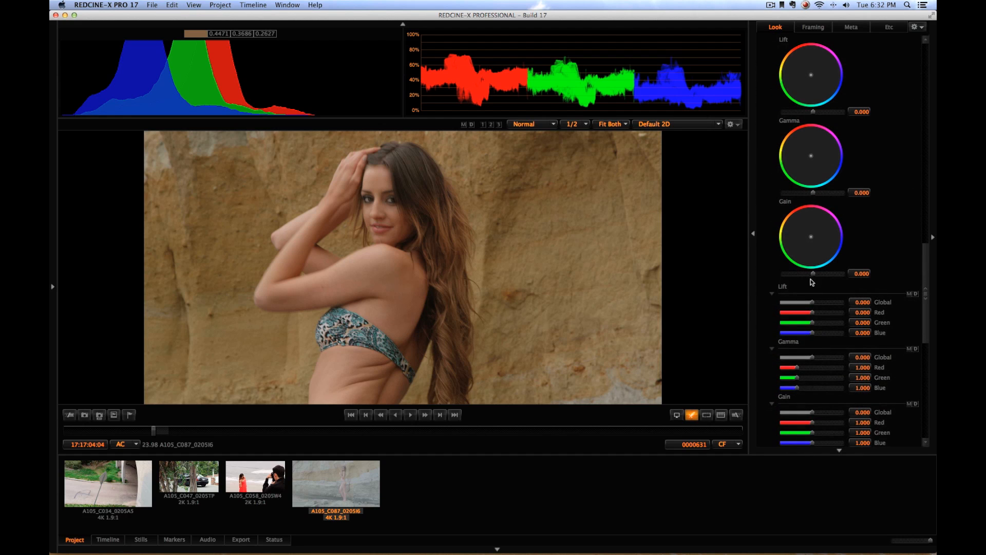
{"action": "left_click_drag", "start_coordinate": [812, 273], "coordinate": [820, 275]}
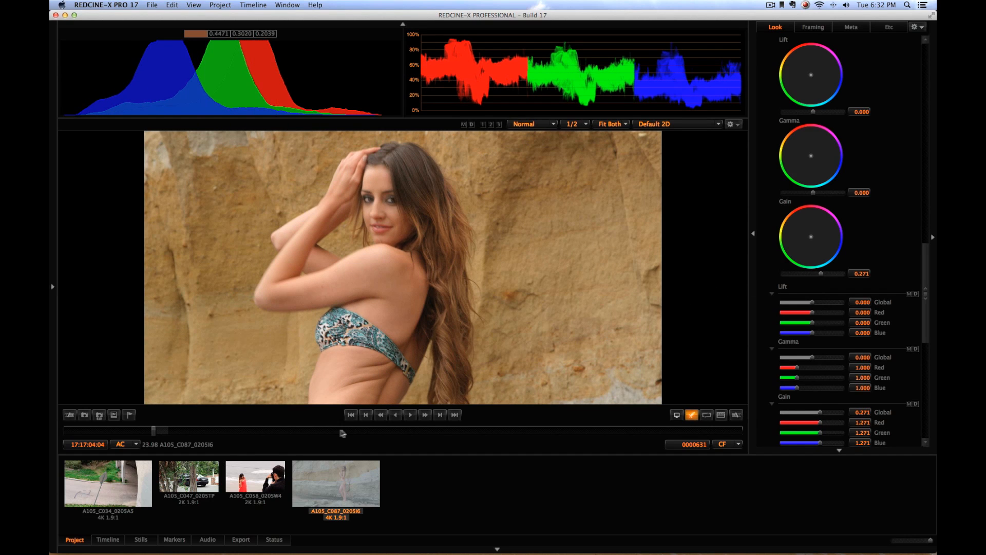
Step: On the wide shot at 17:17:12:14, set the cliff clip's Lift to about -0.101 and its Gain to about 0.318
{"action": "left_click_drag", "start_coordinate": [290, 433], "coordinate": [181, 433]}
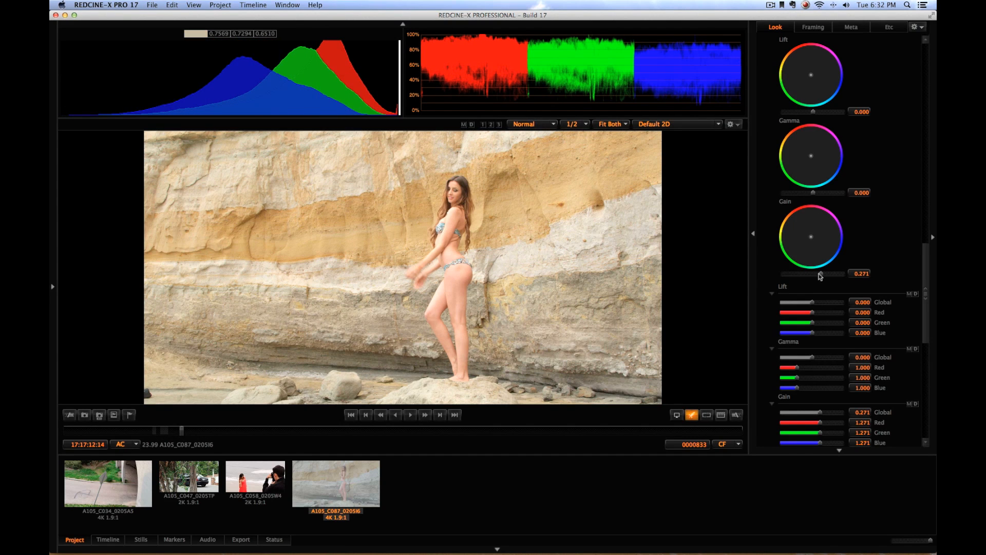
{"action": "left_click_drag", "start_coordinate": [820, 276], "coordinate": [820, 277]}
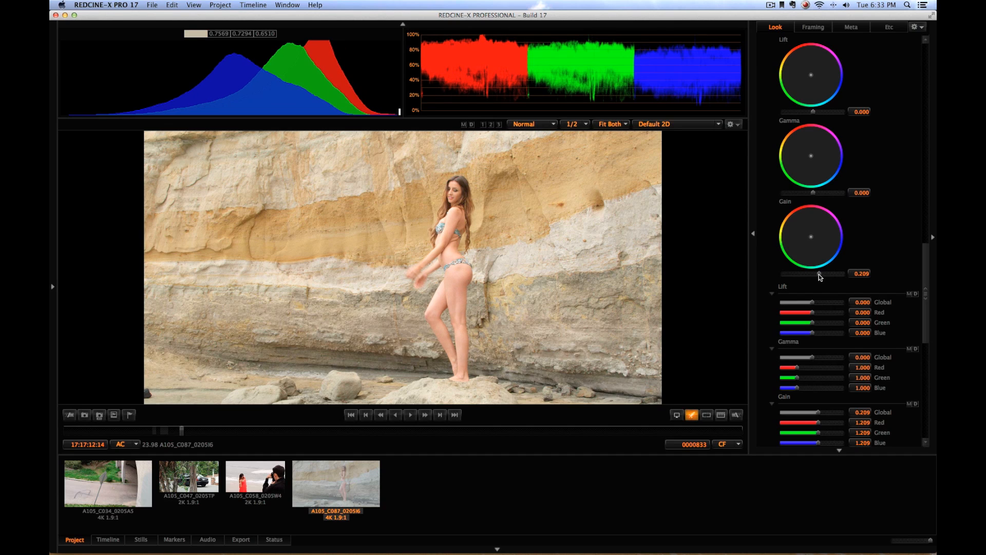
{"action": "left_click_drag", "start_coordinate": [813, 114], "coordinate": [810, 114]}
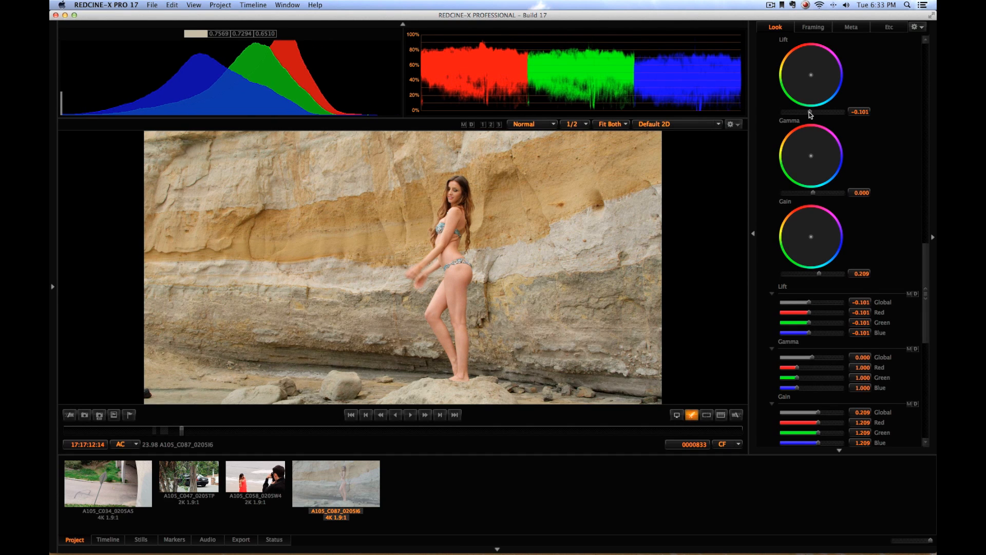
{"action": "left_click_drag", "start_coordinate": [819, 275], "coordinate": [822, 276]}
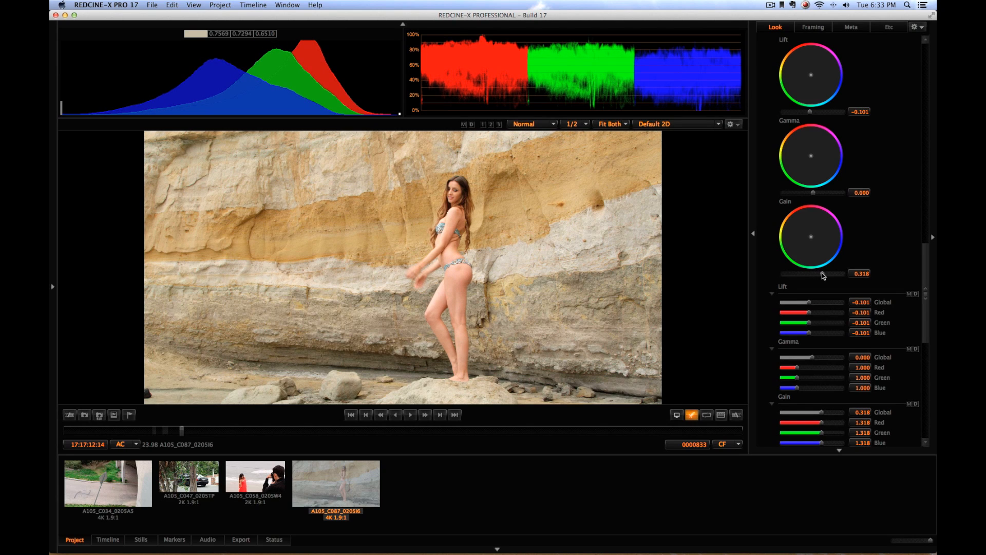
Step: Set the cliff clip's Lift to about -0.023 on the frame at 17:17:41:05 and its Gain to about 0.395 at 17:19:07:22
{"action": "left_click_drag", "start_coordinate": [181, 431], "coordinate": [277, 442]}
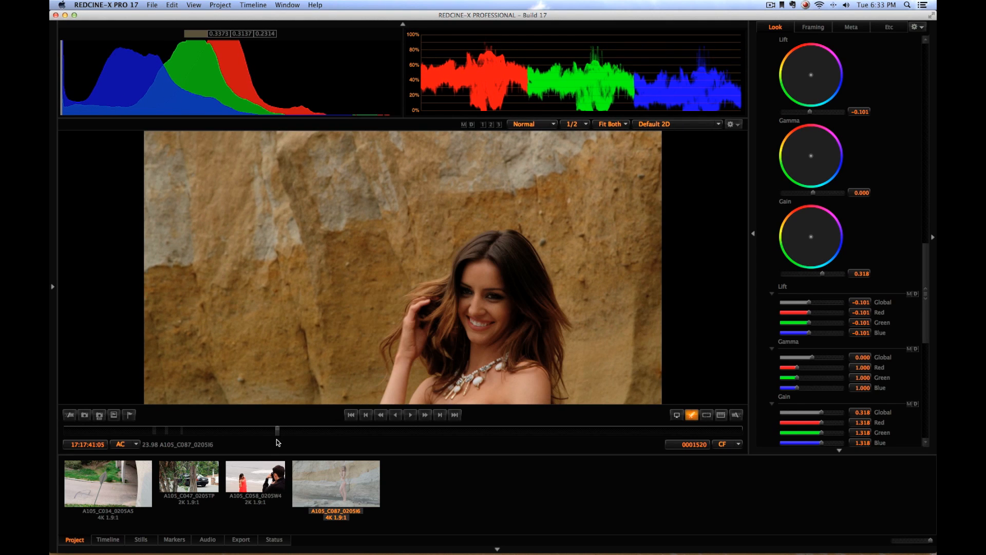
{"action": "left_click_drag", "start_coordinate": [809, 113], "coordinate": [811, 113]}
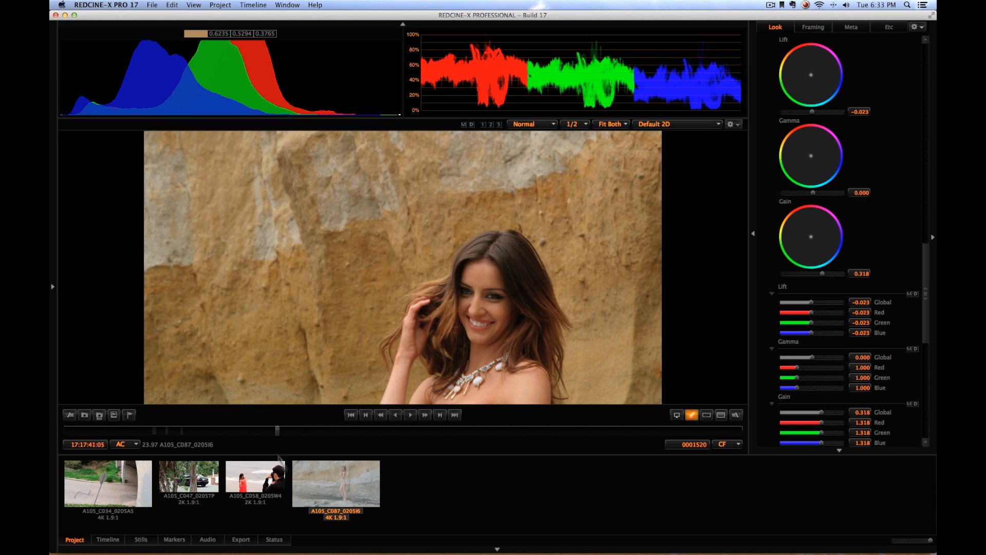
{"action": "left_click_drag", "start_coordinate": [275, 425], "coordinate": [566, 411]}
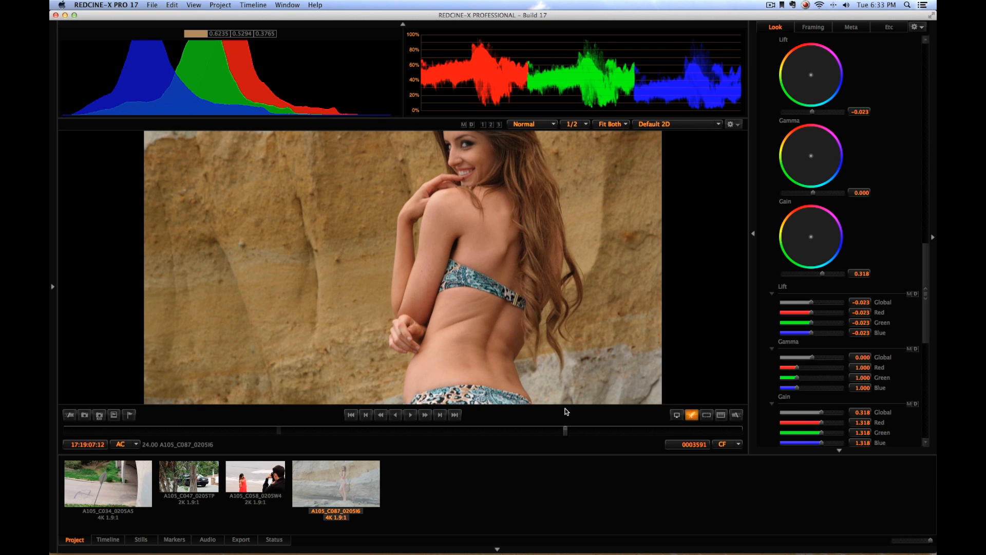
{"action": "key", "text": "space"}
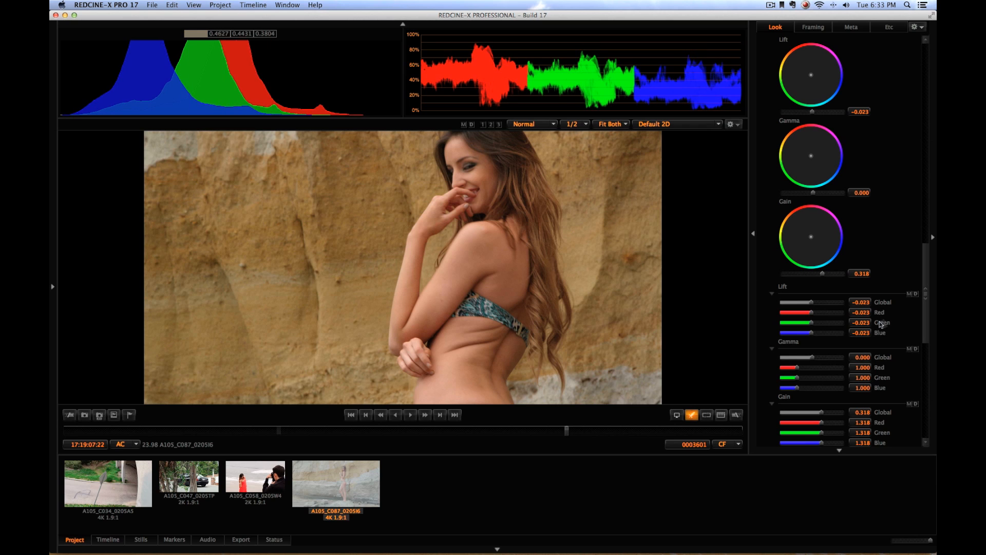
{"action": "left_click_drag", "start_coordinate": [823, 276], "coordinate": [825, 276]}
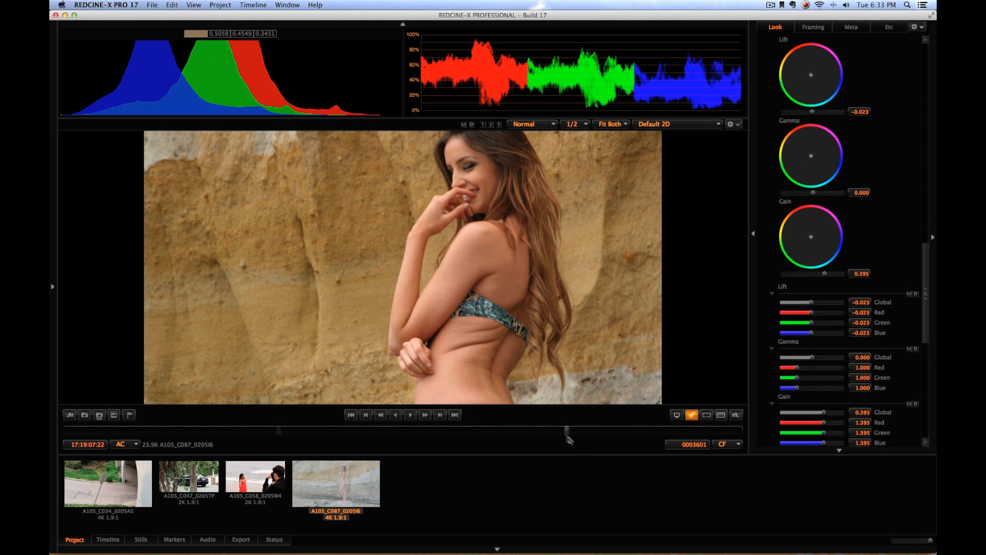
Step: Scrub the cliff clip back to the wide shot at 17:17:07:18 and lower its Gain to about 0.302
{"action": "left_click", "coordinate": [382, 432]}
{"action": "left_click_drag", "start_coordinate": [380, 440], "coordinate": [163, 440]}
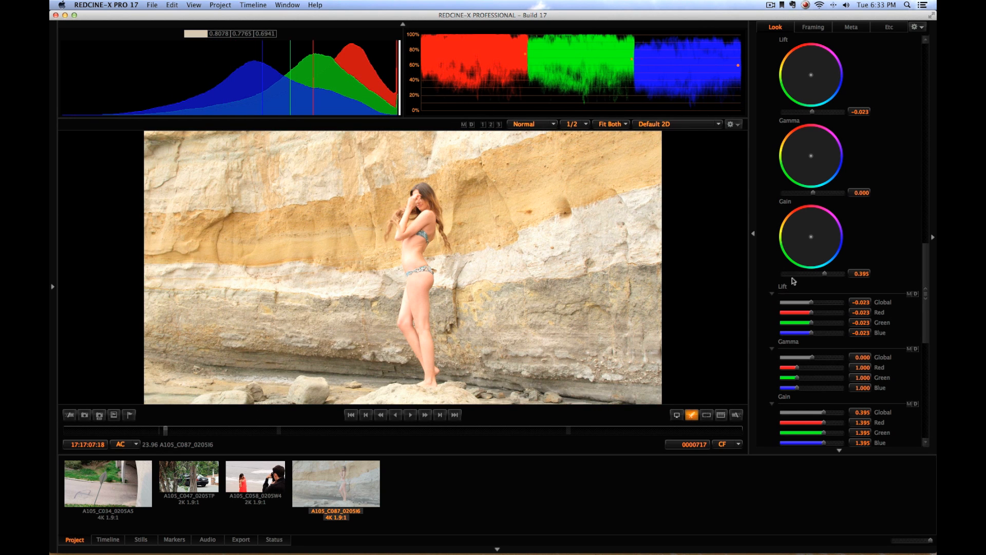
{"action": "left_click_drag", "start_coordinate": [822, 273], "coordinate": [821, 273]}
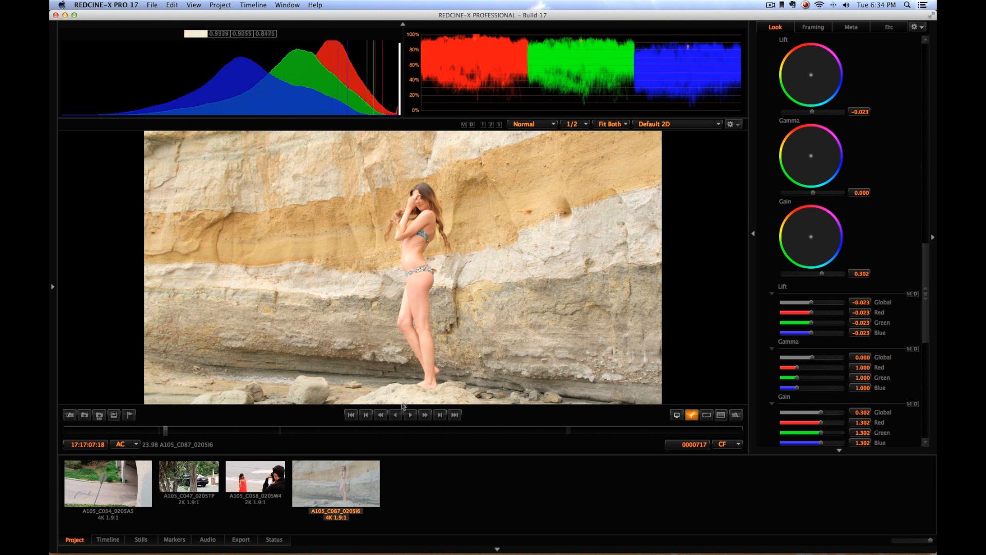
Step: Scrub the cliff clip to the close shot at 17:19:09:04 and raise its Gamma to about 0.116
{"action": "left_click_drag", "start_coordinate": [166, 429], "coordinate": [571, 418]}
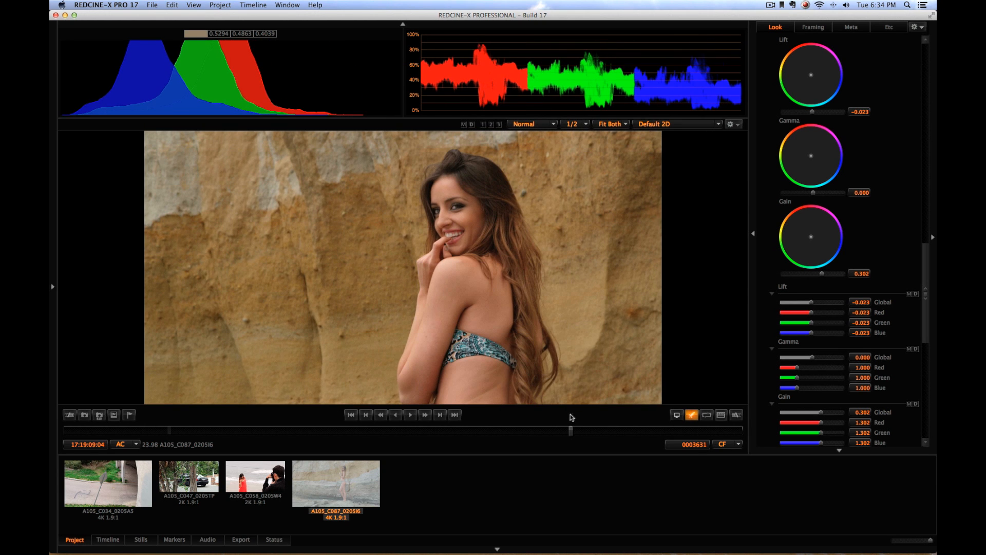
{"action": "left_click_drag", "start_coordinate": [814, 192], "coordinate": [816, 192]}
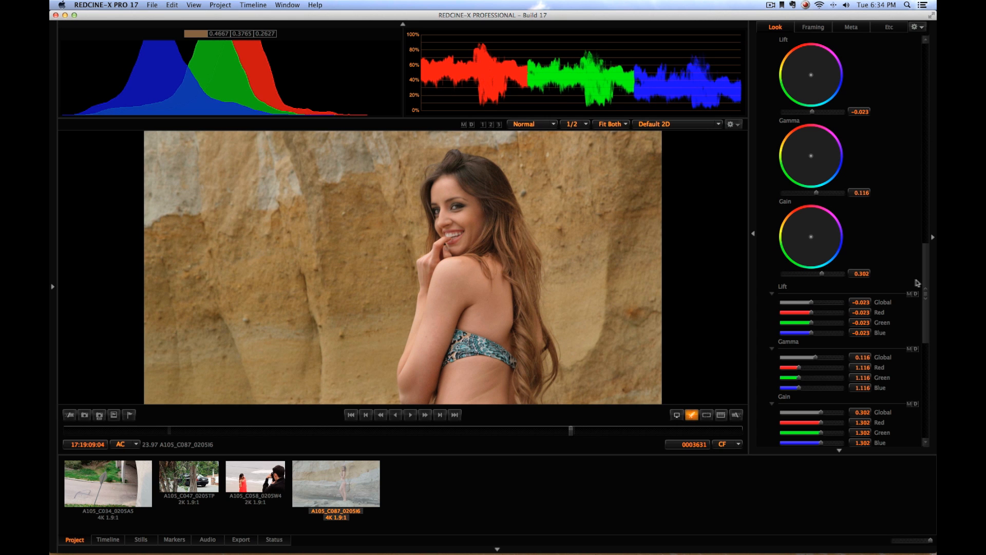
Step: Set the cliff clip's Tint to 1.000 and its white balance to about 6219 Kelvin
{"action": "left_click_drag", "start_coordinate": [926, 281], "coordinate": [903, 175]}
{"action": "scroll", "coordinate": [902, 174], "scroll_direction": "up", "scroll_amount": 8}
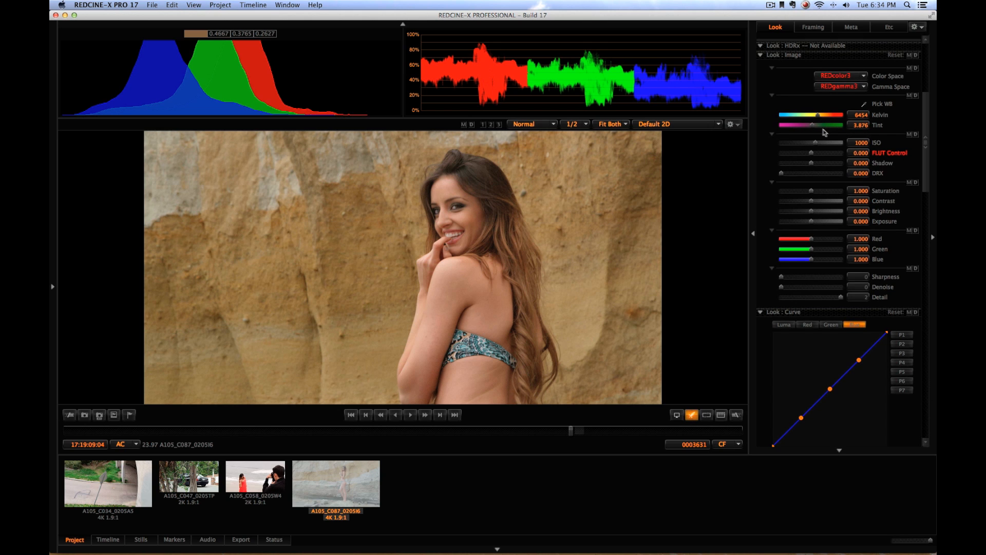
{"action": "left_click", "coordinate": [812, 125]}
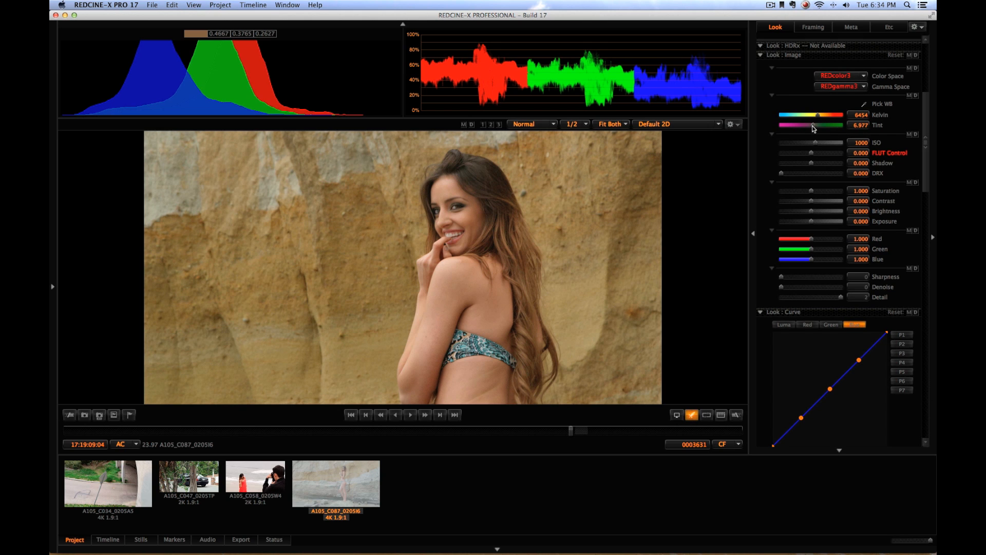
{"action": "left_click_drag", "start_coordinate": [812, 125], "coordinate": [811, 125]}
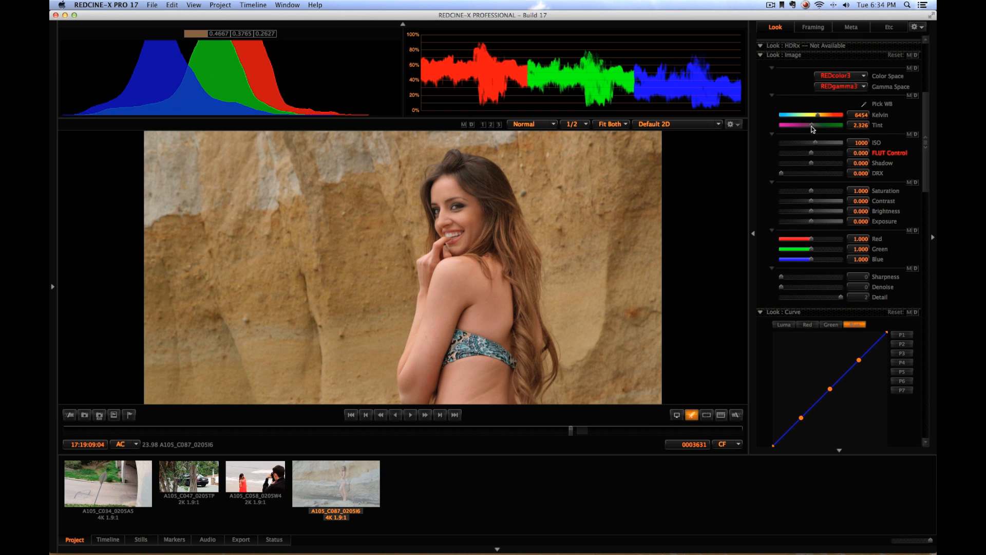
{"action": "left_click_drag", "start_coordinate": [811, 125], "coordinate": [810, 128]}
{"action": "left_click_drag", "start_coordinate": [812, 130], "coordinate": [811, 130]}
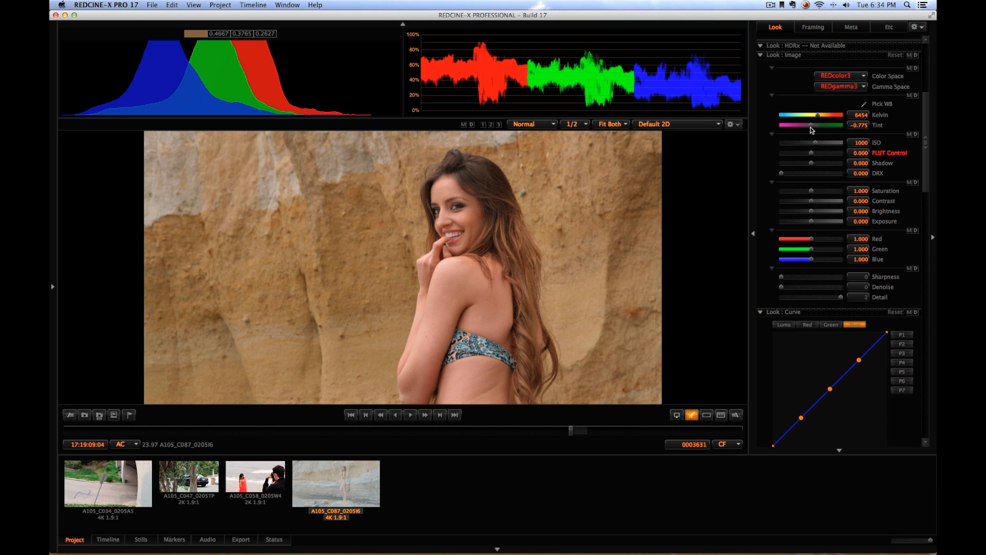
{"action": "double_click", "coordinate": [859, 124]}
{"action": "type", "text": "0"}
{"action": "key", "text": "Return"}
{"action": "left_click", "coordinate": [816, 116]}
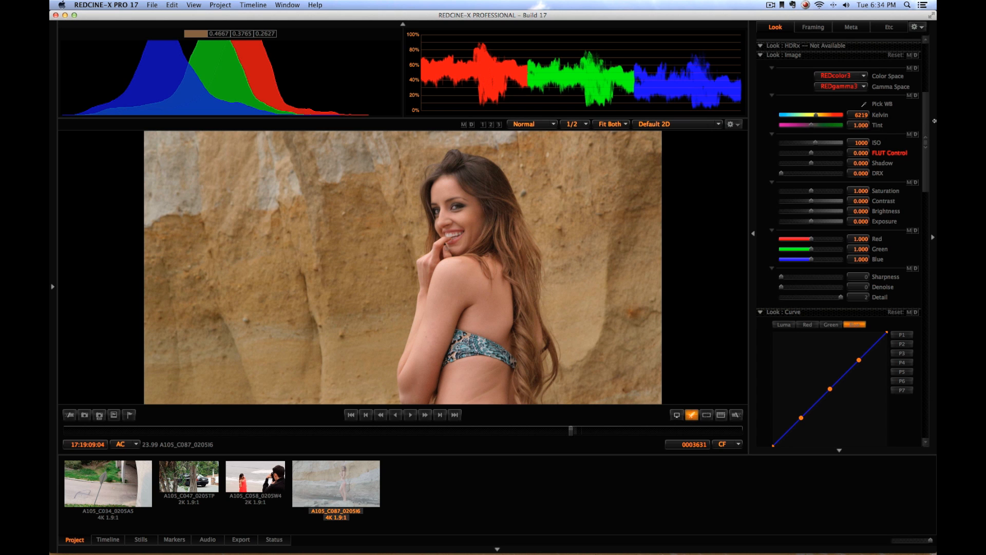
Step: On the frame at 17:18:44:13, enable the Alchemy Group effect for the cliff clip and set Alchemy to 0.300
{"action": "left_click_drag", "start_coordinate": [924, 120], "coordinate": [924, 265]}
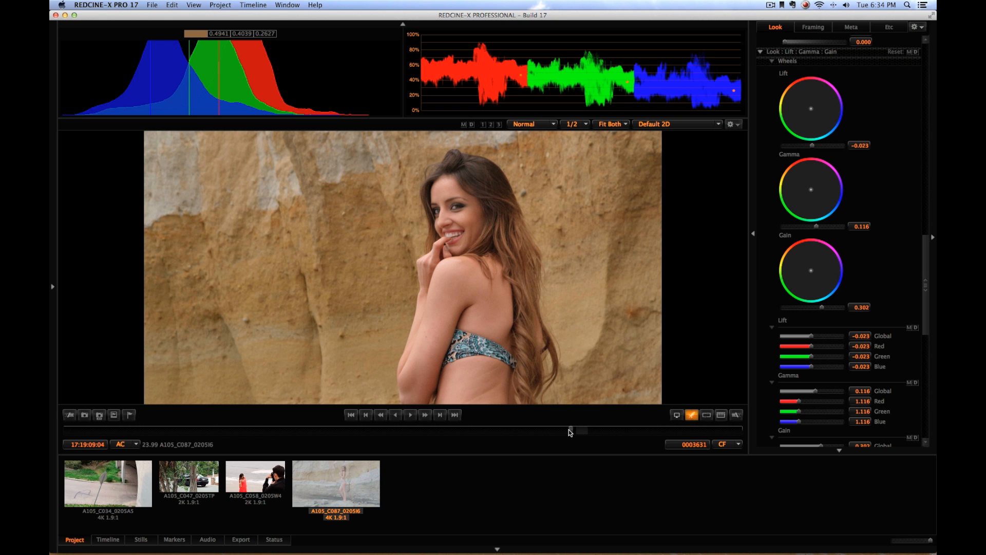
{"action": "left_click_drag", "start_coordinate": [575, 432], "coordinate": [420, 425]}
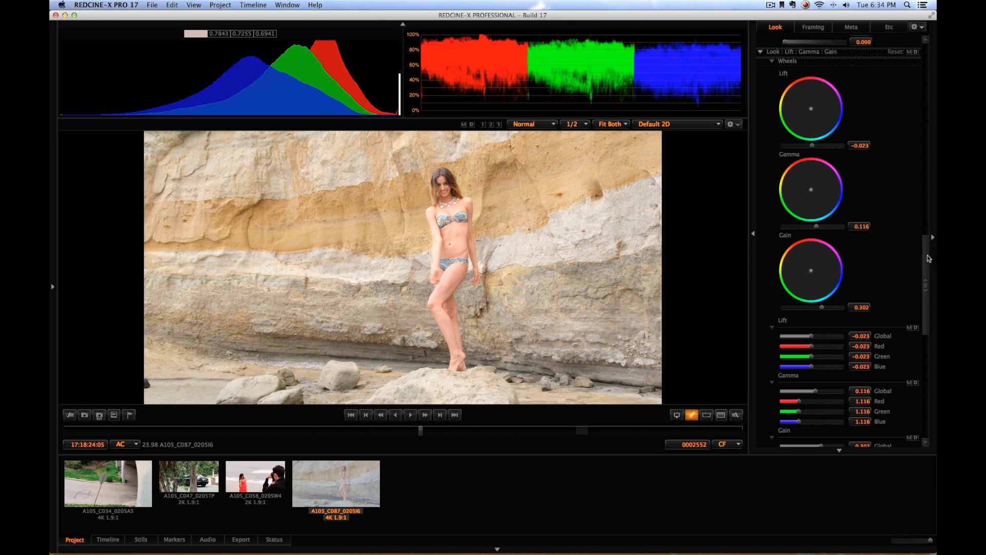
{"action": "left_click_drag", "start_coordinate": [929, 258], "coordinate": [932, 293]}
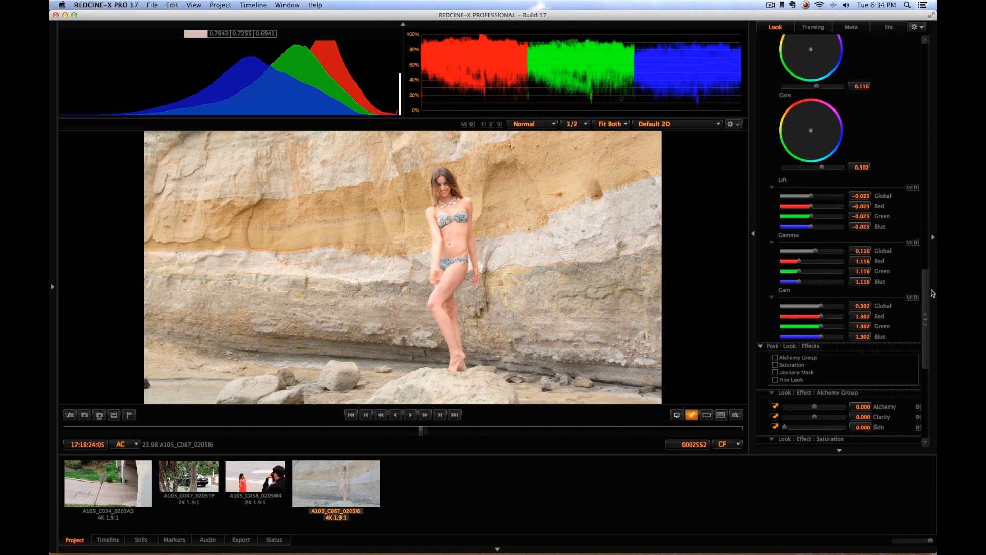
{"action": "left_click_drag", "start_coordinate": [306, 430], "coordinate": [488, 394]}
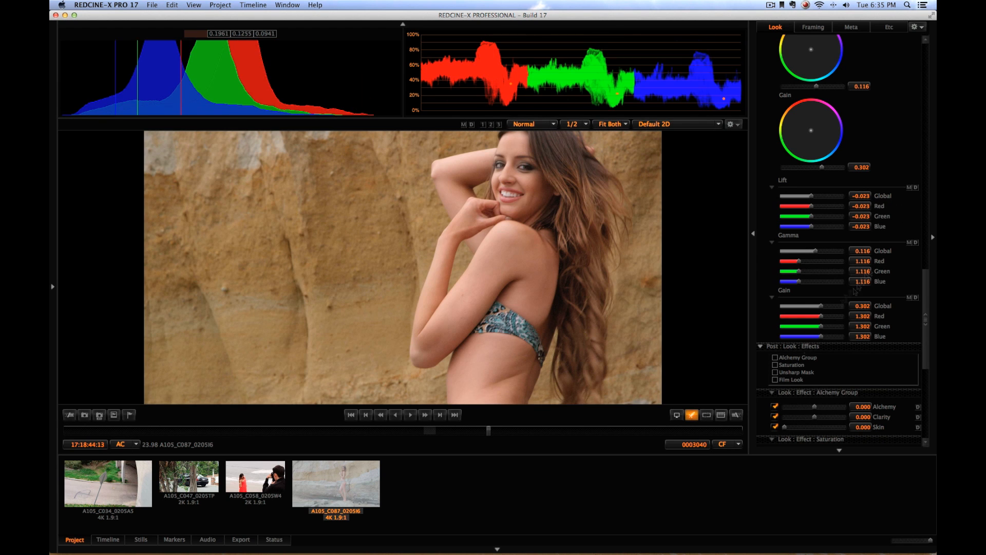
{"action": "left_click", "coordinate": [775, 357]}
{"action": "type", "text": "3"}
{"action": "key", "text": "Return"}
Step: Enable the Saturation effect at 1.100 and scrub the cliff clip back to the frame at 17:16:50:11
{"action": "left_click", "coordinate": [774, 365]}
{"action": "scroll", "coordinate": [895, 365], "scroll_direction": "down", "scroll_amount": 3}
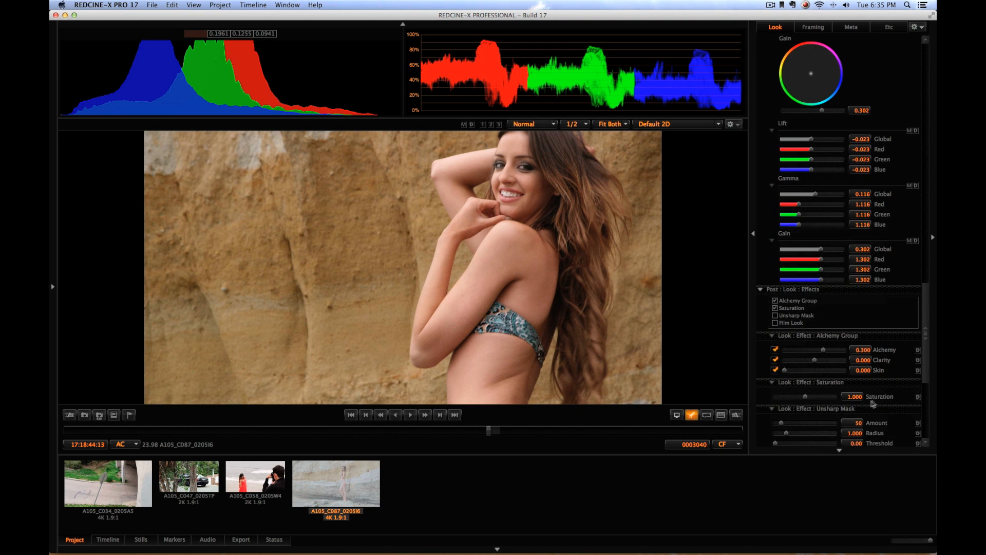
{"action": "type", "text": "4"}
{"action": "key", "text": "Return"}
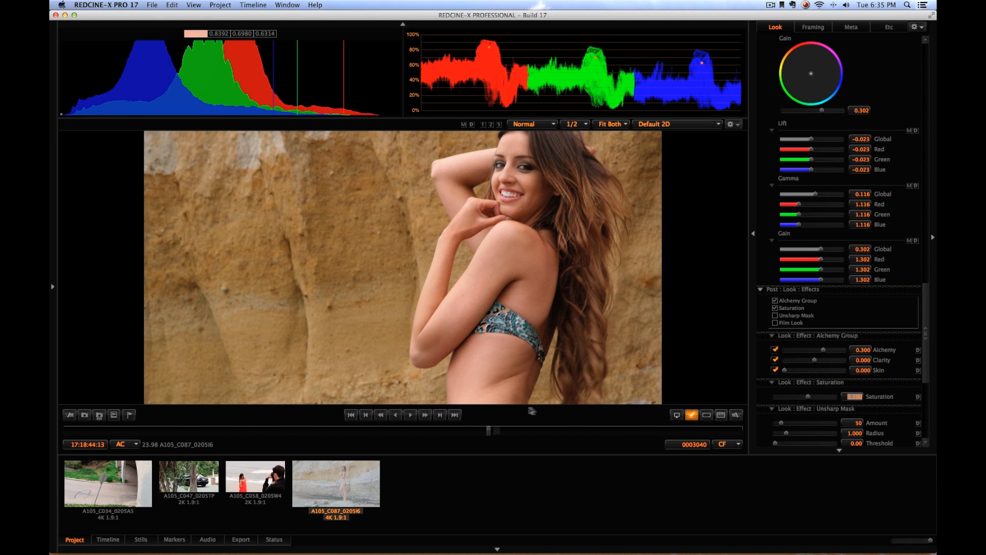
{"action": "left_click_drag", "start_coordinate": [492, 431], "coordinate": [108, 429]}
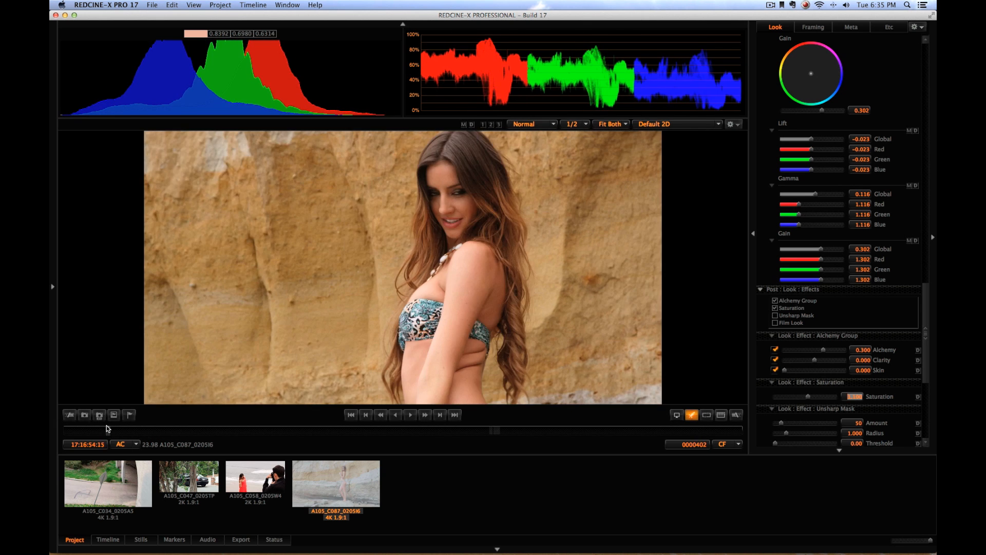
{"action": "left_click", "coordinate": [457, 486]}
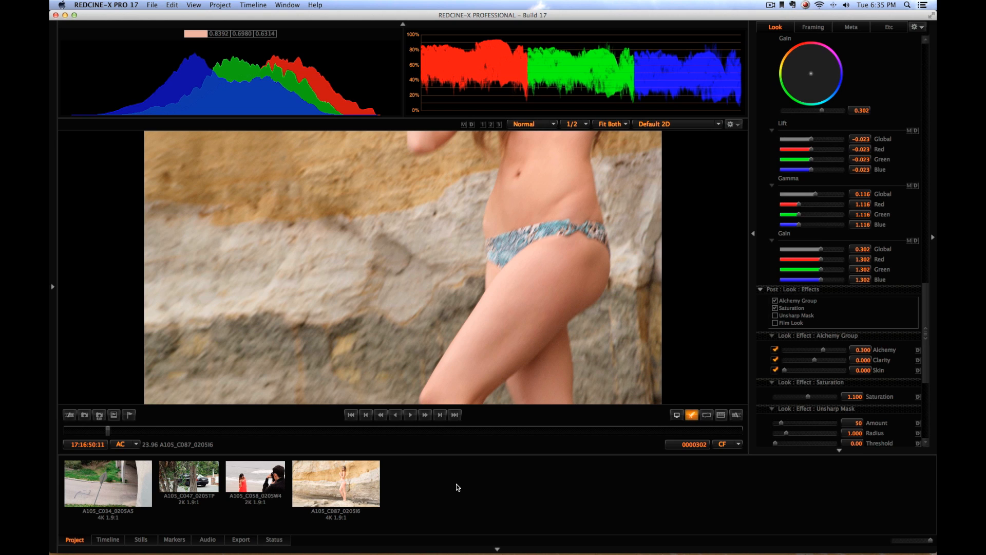
Step: Select all four clips in the project bin and open the full Export dialog
{"action": "mouse_move", "coordinate": [319, 519]}
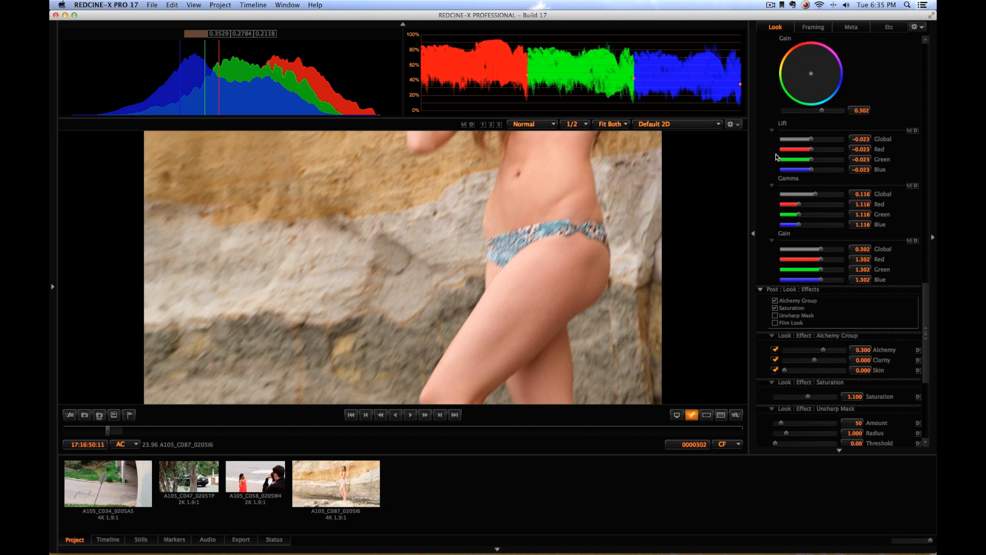
{"action": "left_click", "coordinate": [813, 26]}
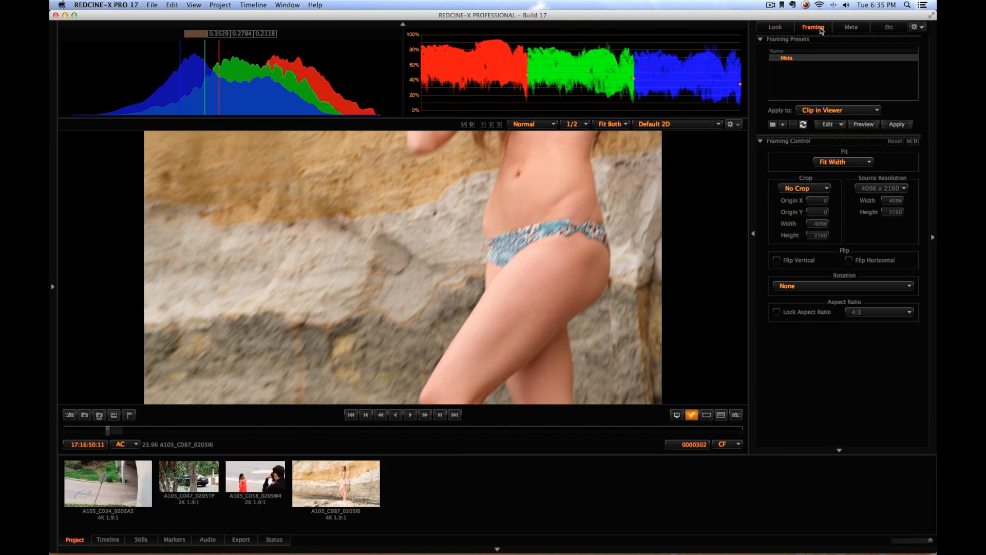
{"action": "left_click", "coordinate": [772, 26]}
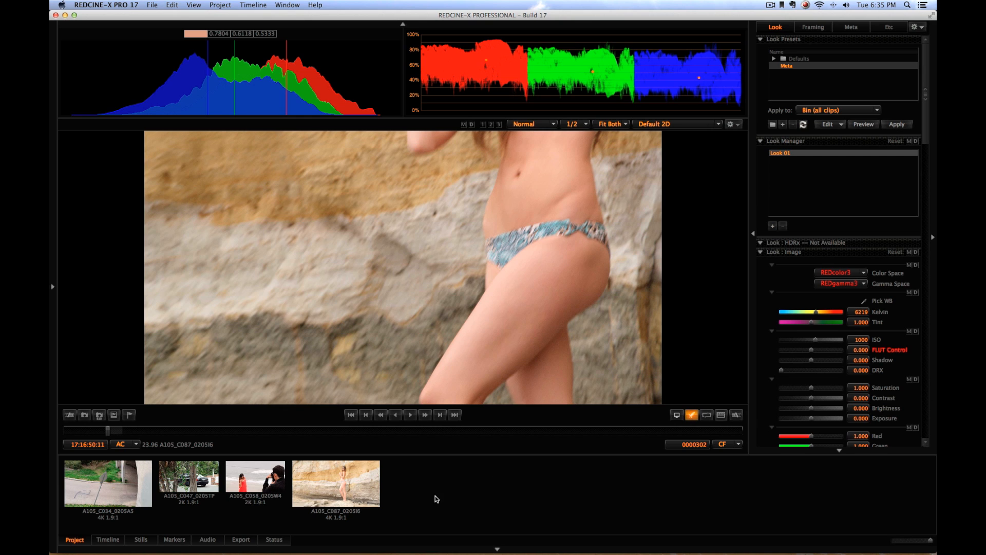
{"action": "left_click_drag", "start_coordinate": [424, 500], "coordinate": [105, 481]}
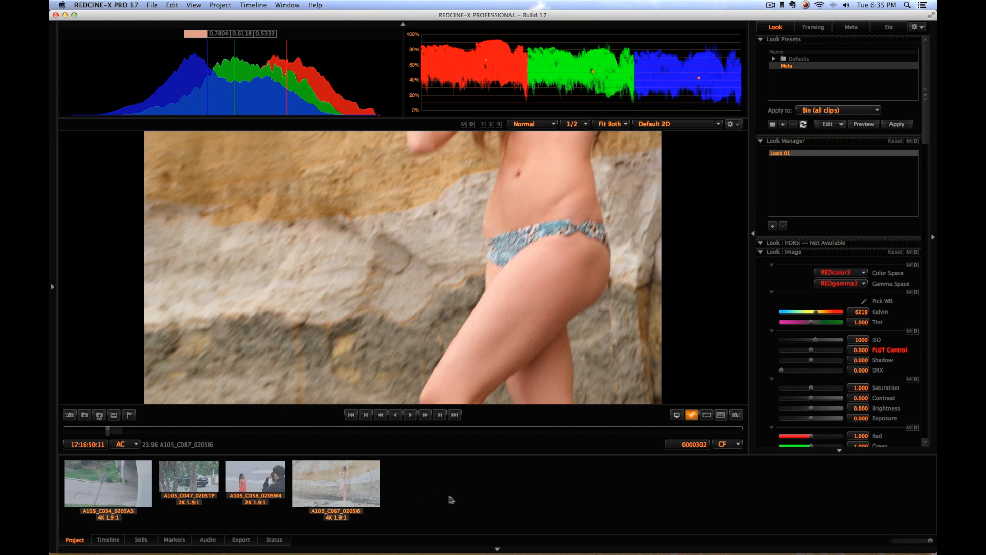
{"action": "left_click", "coordinate": [148, 4]}
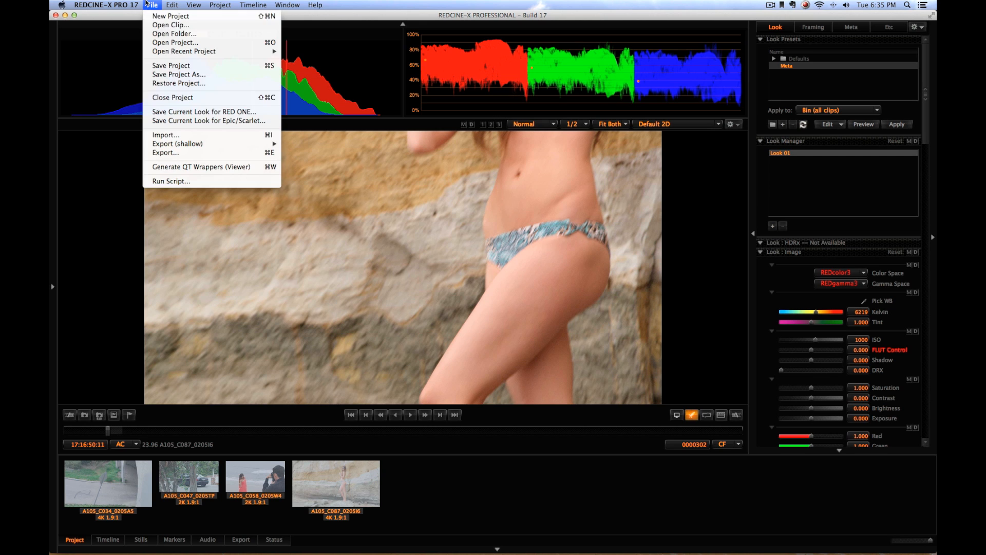
{"action": "left_click", "coordinate": [225, 153]}
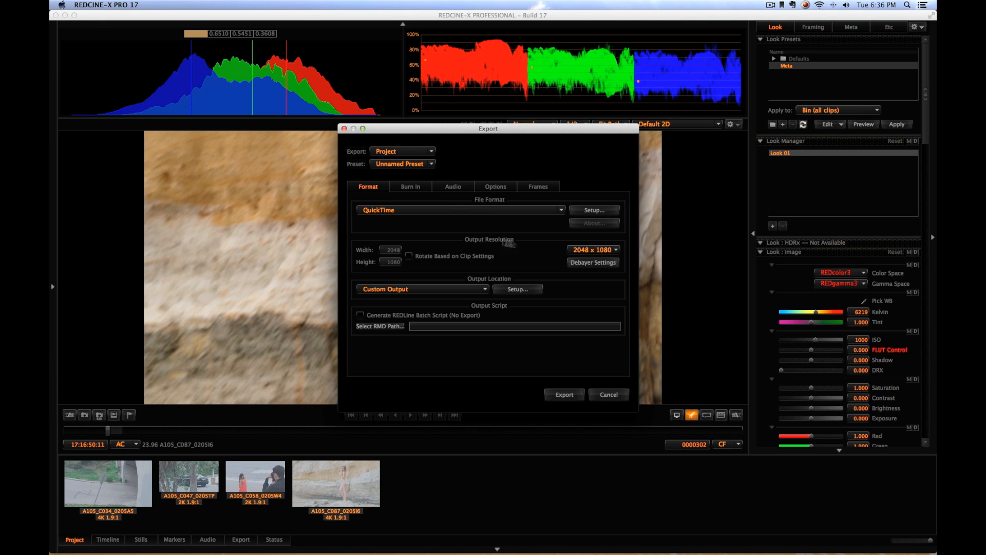
Step: Open the QuickTime video compression settings and keep Apple ProRes 422 as the compression type
{"action": "left_click", "coordinate": [599, 214]}
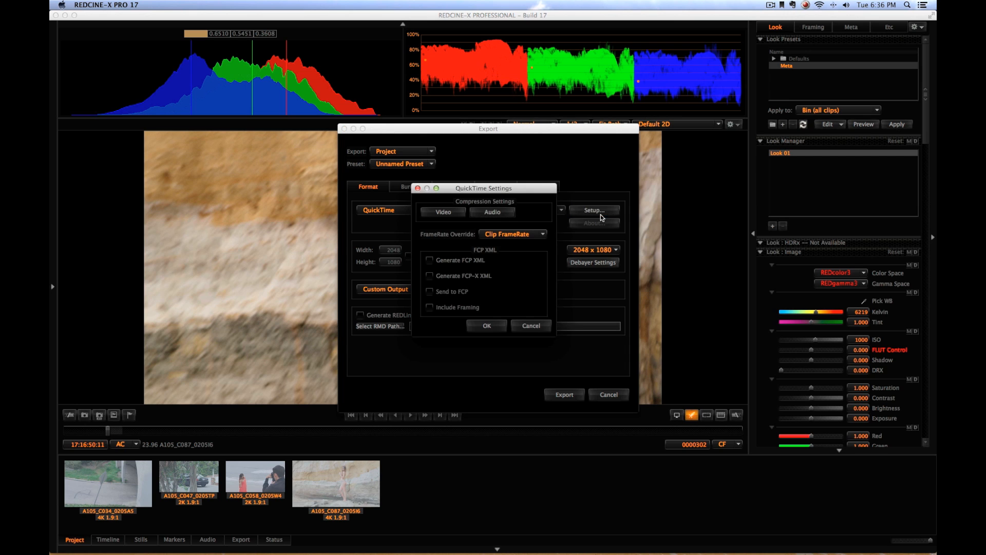
{"action": "left_click", "coordinate": [437, 216]}
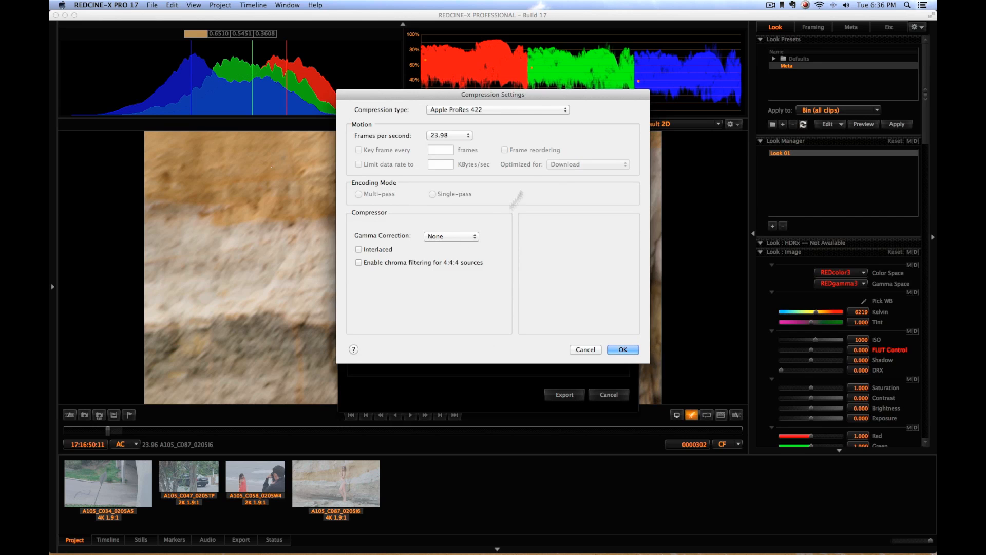
{"action": "left_click_drag", "start_coordinate": [532, 99], "coordinate": [457, 255]}
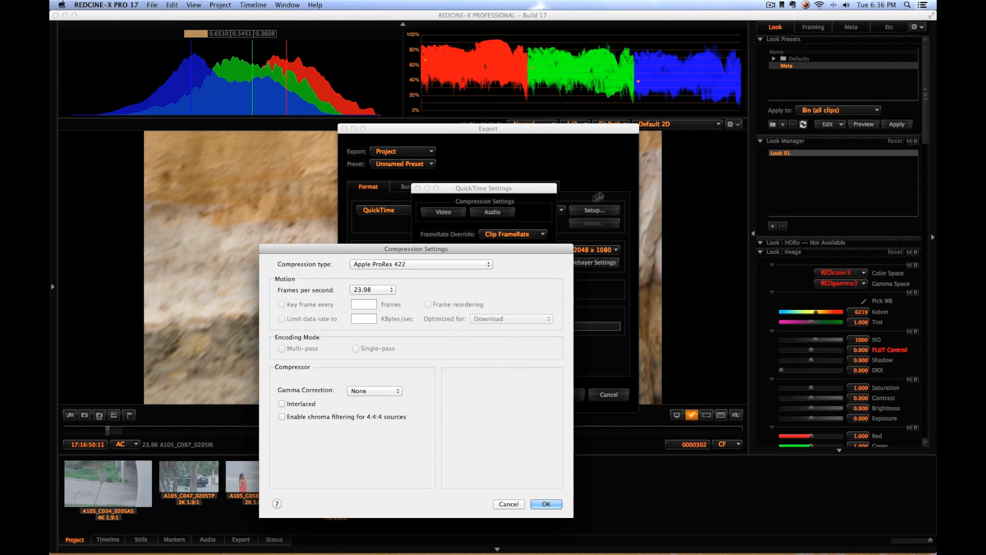
{"action": "left_click_drag", "start_coordinate": [495, 193], "coordinate": [482, 140]}
{"action": "left_click_drag", "start_coordinate": [442, 249], "coordinate": [363, 105]}
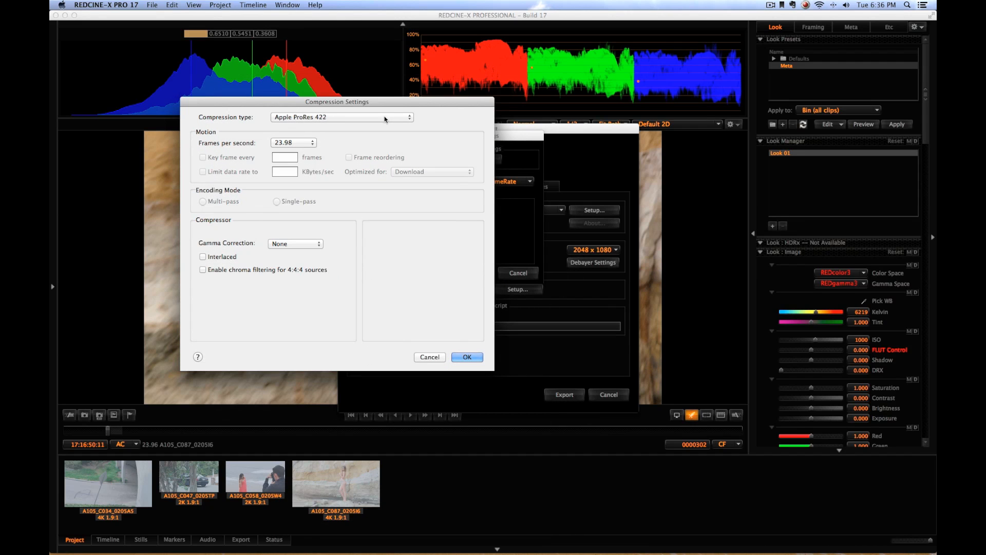
{"action": "left_click", "coordinate": [402, 119]}
{"action": "left_click", "coordinate": [401, 120]}
{"action": "left_click", "coordinate": [402, 119]}
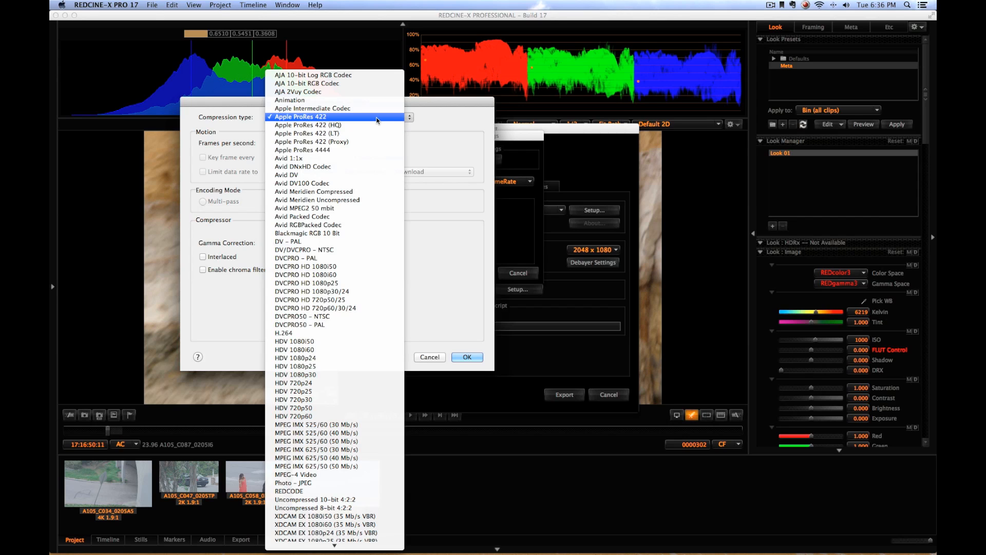
{"action": "left_click", "coordinate": [378, 120]}
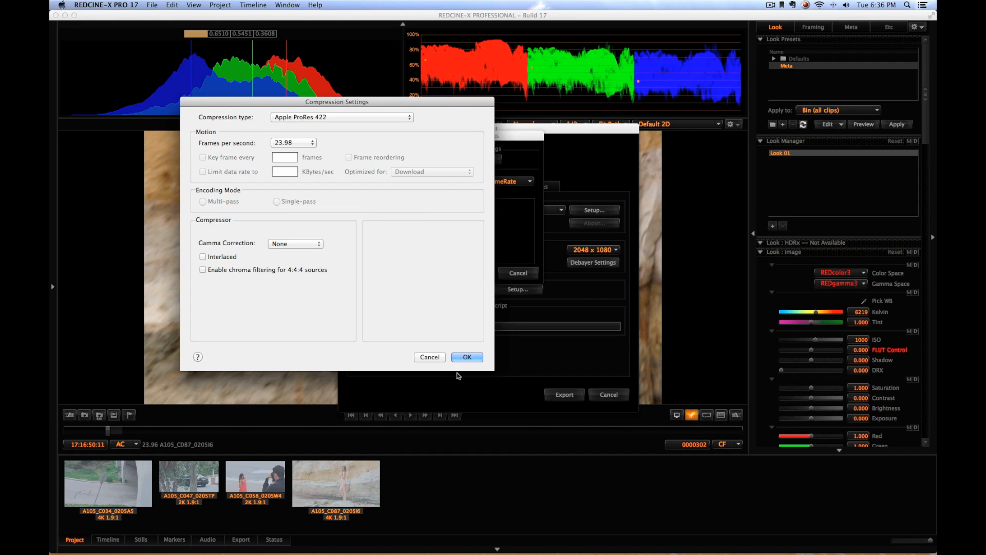
Step: Choose the frame rate for the QuickTime export and accept the compression and QuickTime settings
{"action": "left_click", "coordinate": [311, 143]}
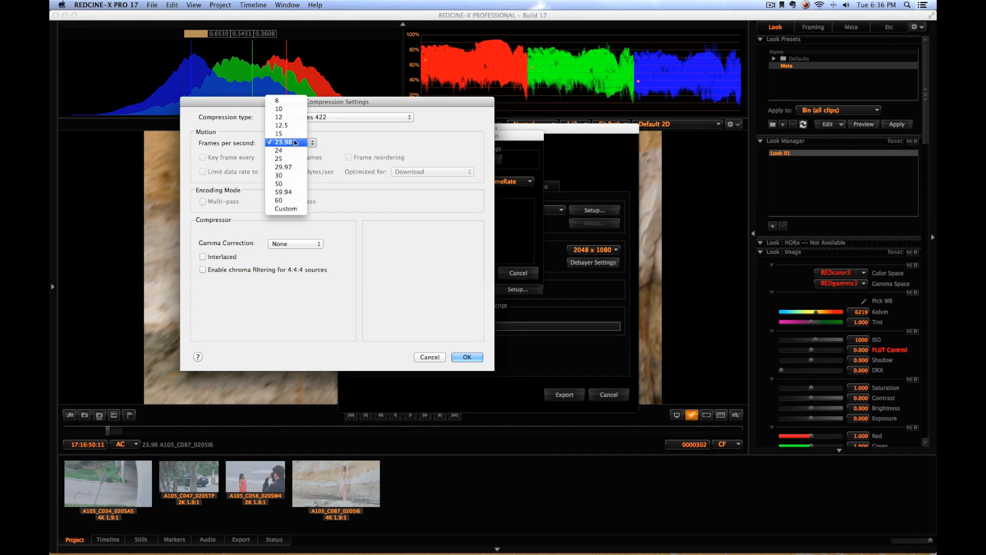
{"action": "left_click", "coordinate": [298, 191]}
{"action": "left_click", "coordinate": [467, 356]}
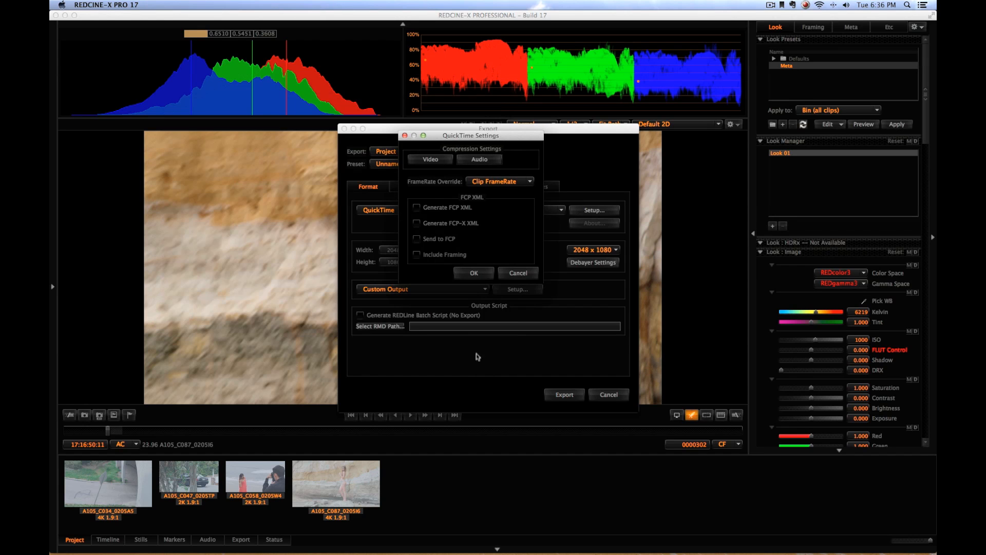
{"action": "left_click", "coordinate": [474, 272]}
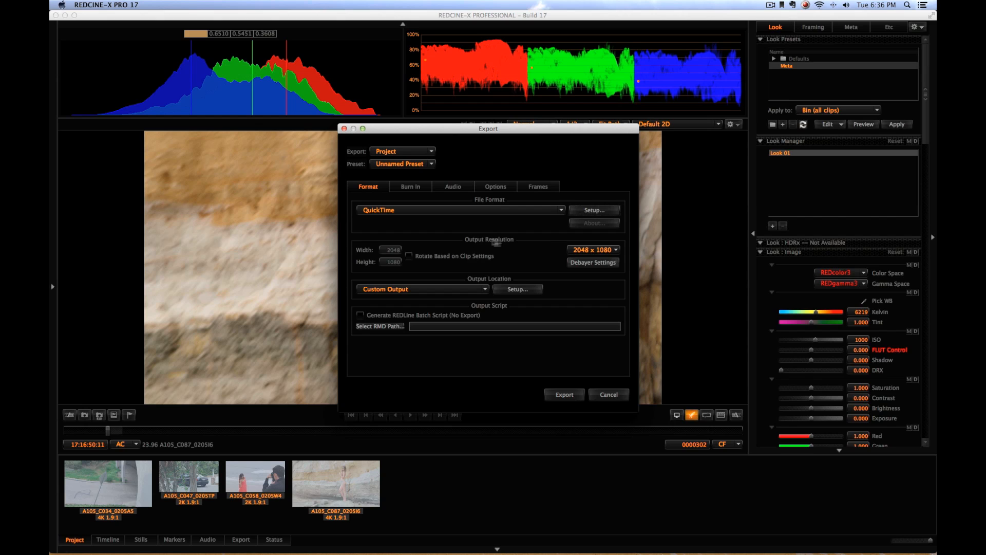
Step: Keep the 2048 x 1080 output resolution and accept Full debayer values for 2K, 3K and 4K
{"action": "left_click", "coordinate": [609, 251]}
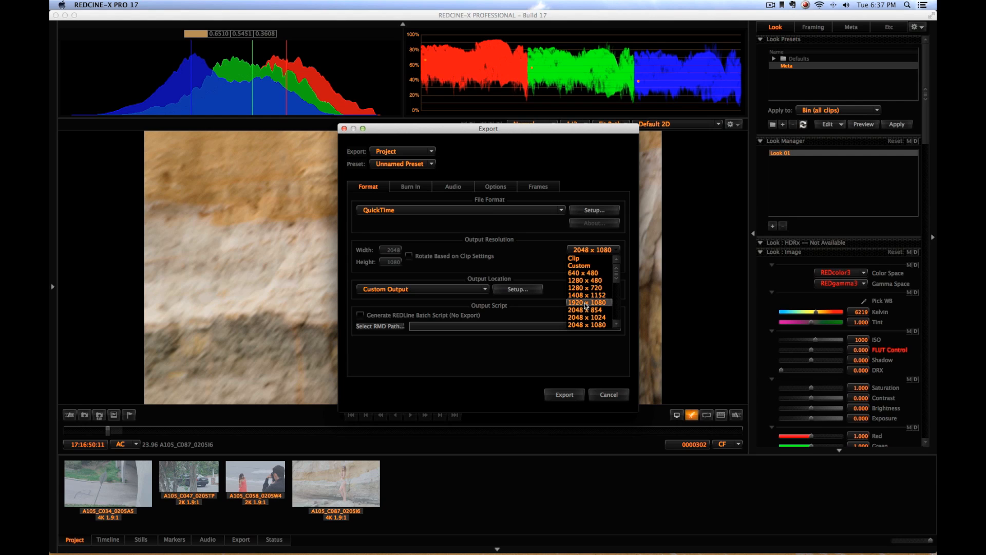
{"action": "left_click", "coordinate": [547, 262]}
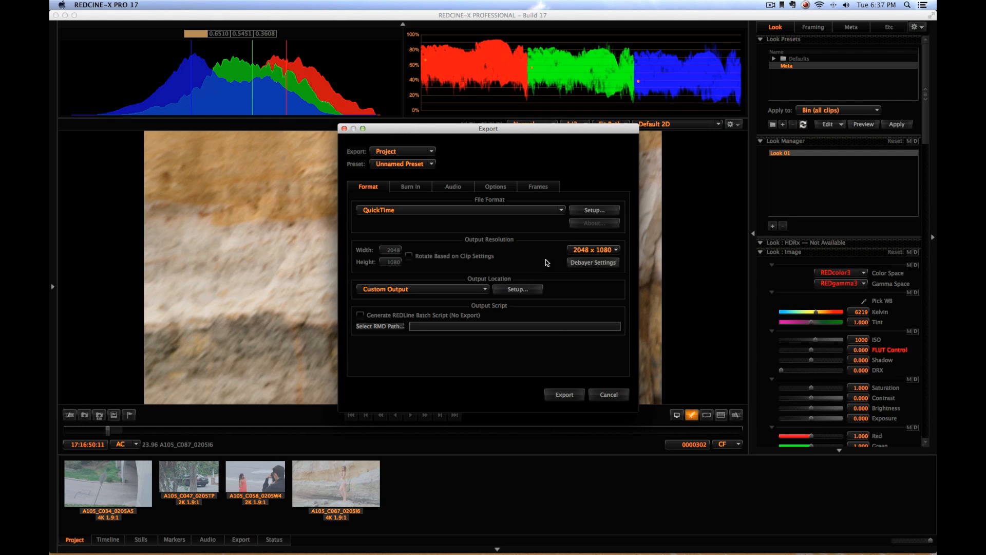
{"action": "left_click", "coordinate": [598, 263]}
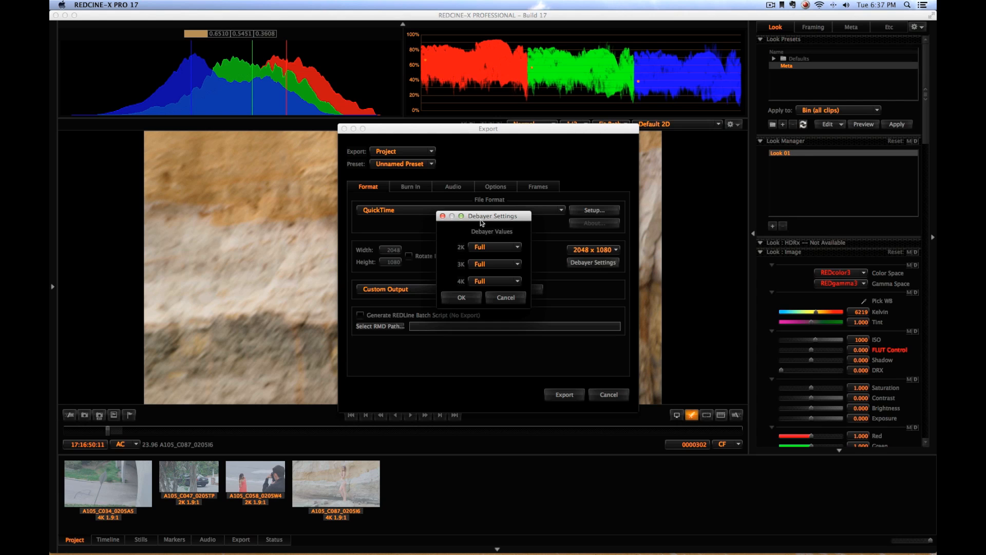
{"action": "left_click_drag", "start_coordinate": [480, 220], "coordinate": [475, 172]}
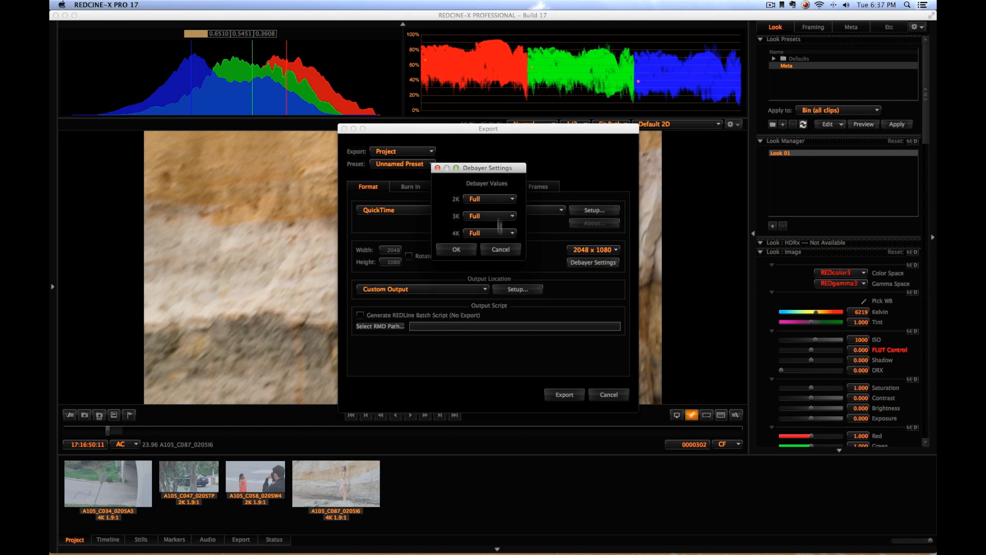
{"action": "left_click_drag", "start_coordinate": [493, 165], "coordinate": [507, 140]}
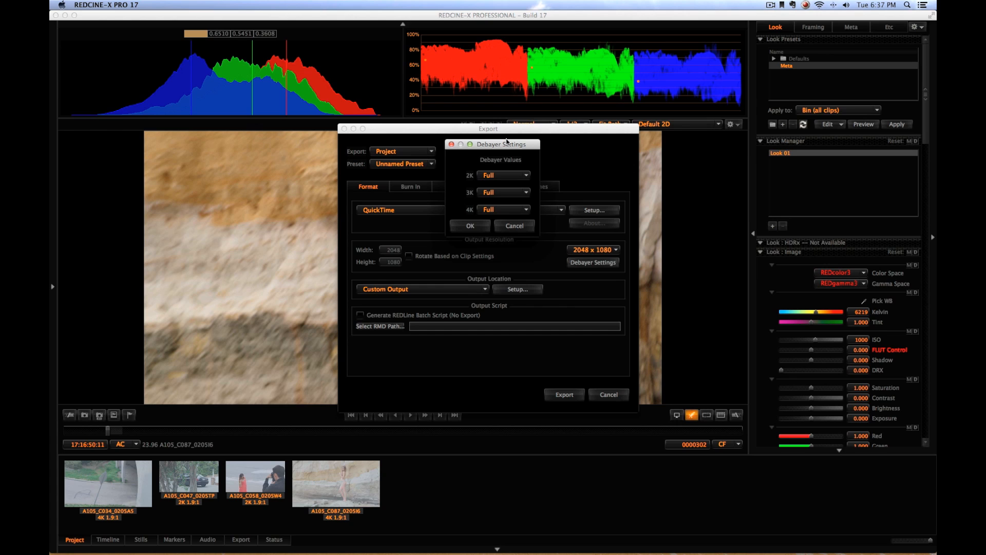
{"action": "mouse_move", "coordinate": [502, 148]}
{"action": "left_mouse_down"}
{"action": "mouse_move", "coordinate": [511, 167]}
{"action": "mouse_move", "coordinate": [510, 156]}
{"action": "left_mouse_up"}
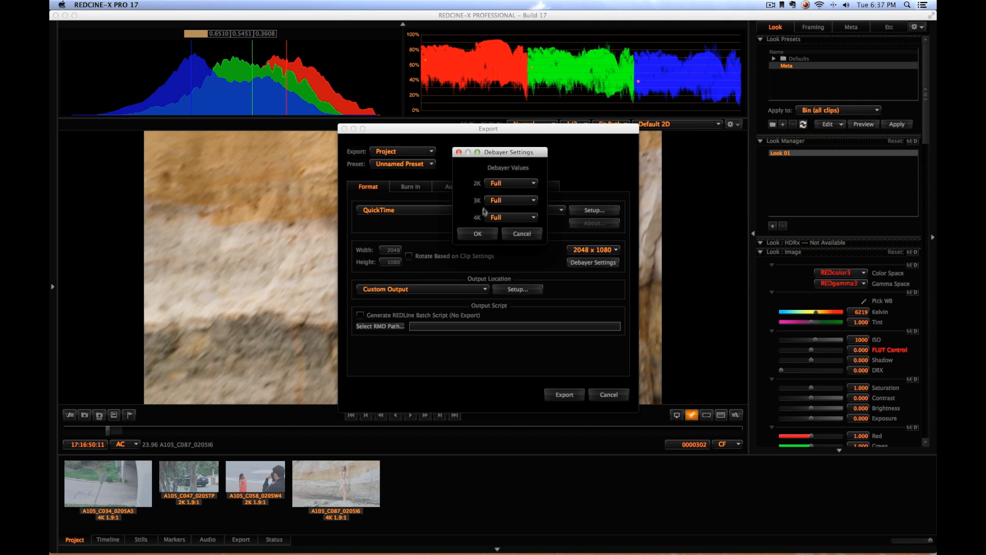
{"action": "left_click", "coordinate": [477, 233]}
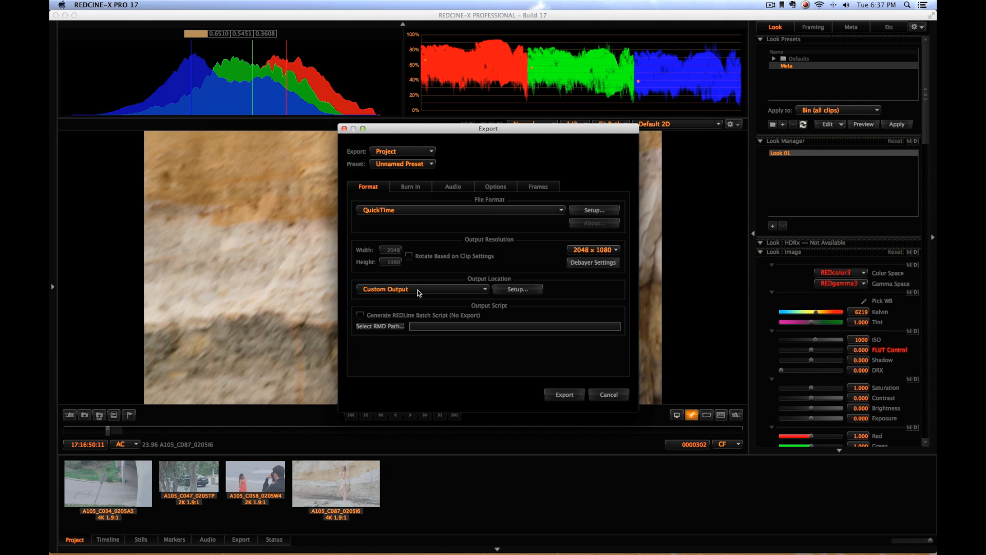
Step: Keep Custom Output as the output location and open an enlarged folder chooser for the base output folder
{"action": "left_click", "coordinate": [483, 290]}
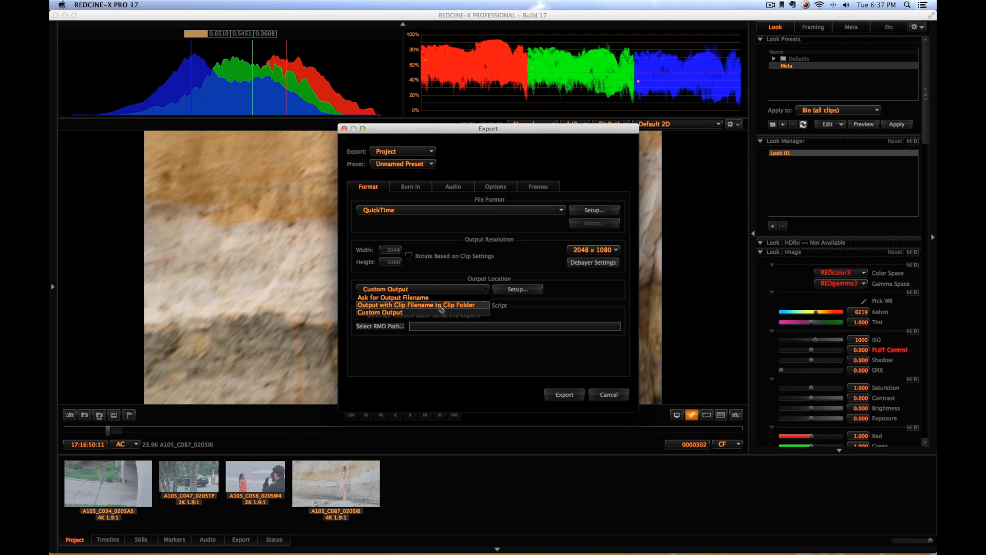
{"action": "left_click", "coordinate": [384, 313]}
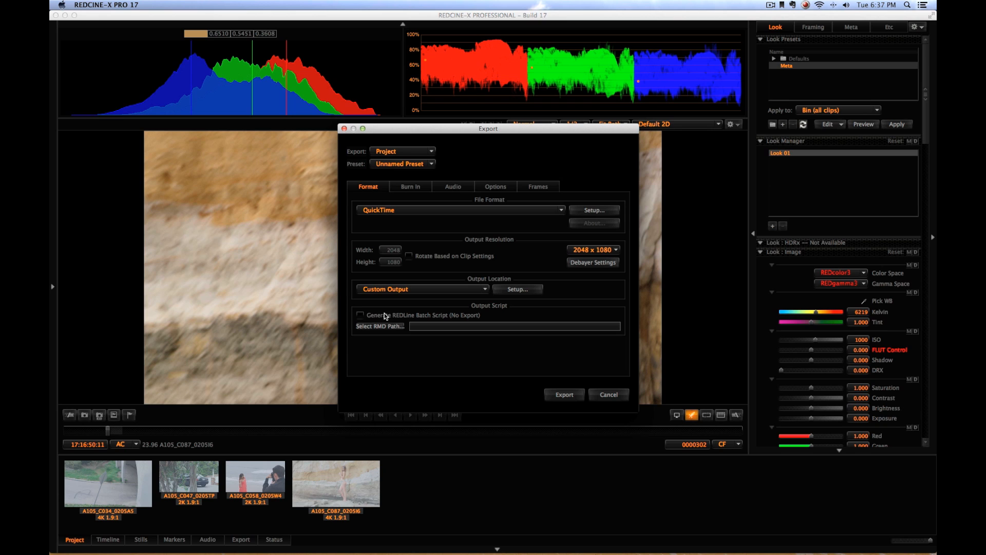
{"action": "left_click", "coordinate": [510, 292]}
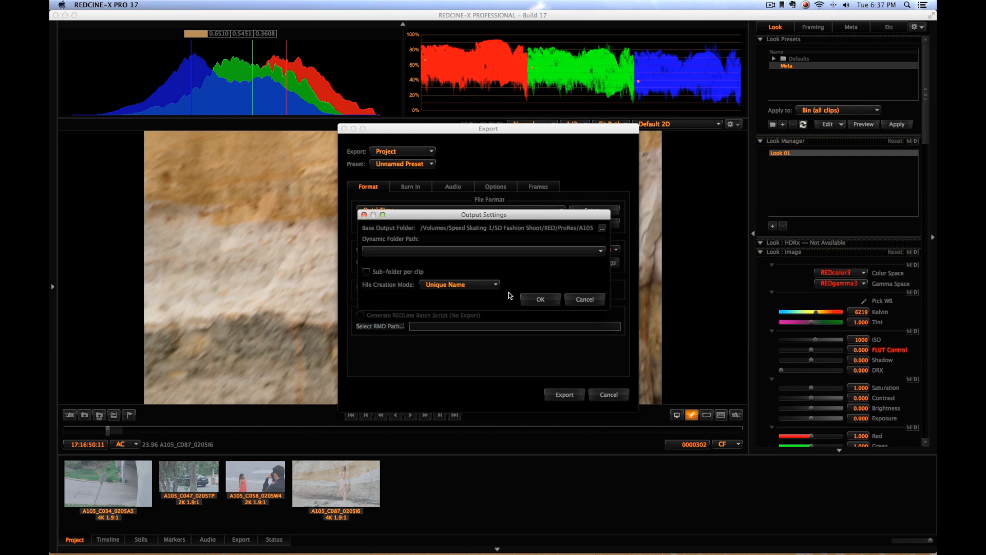
{"action": "left_click", "coordinate": [601, 228]}
{"action": "left_click_drag", "start_coordinate": [559, 249], "coordinate": [500, 157]}
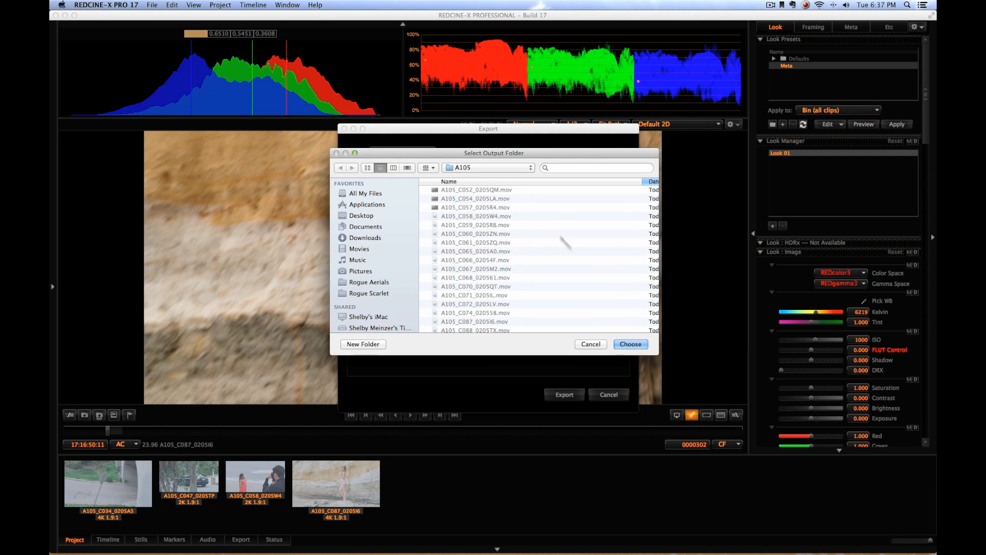
{"action": "left_click_drag", "start_coordinate": [657, 353], "coordinate": [758, 456]}
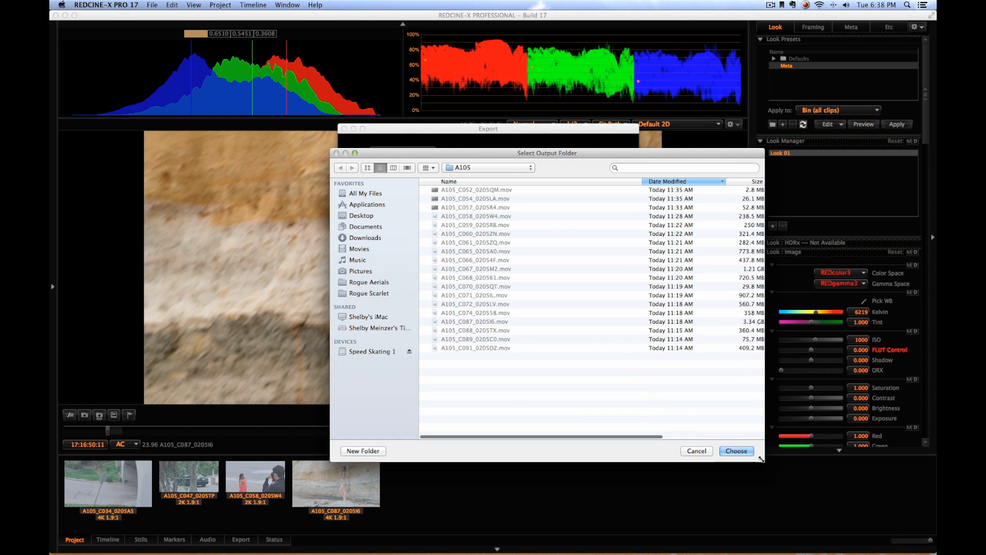
Step: Choose the A105 folder inside SD Fashion Shoot/RED/ProRes as the base output folder
{"action": "left_click", "coordinate": [456, 168]}
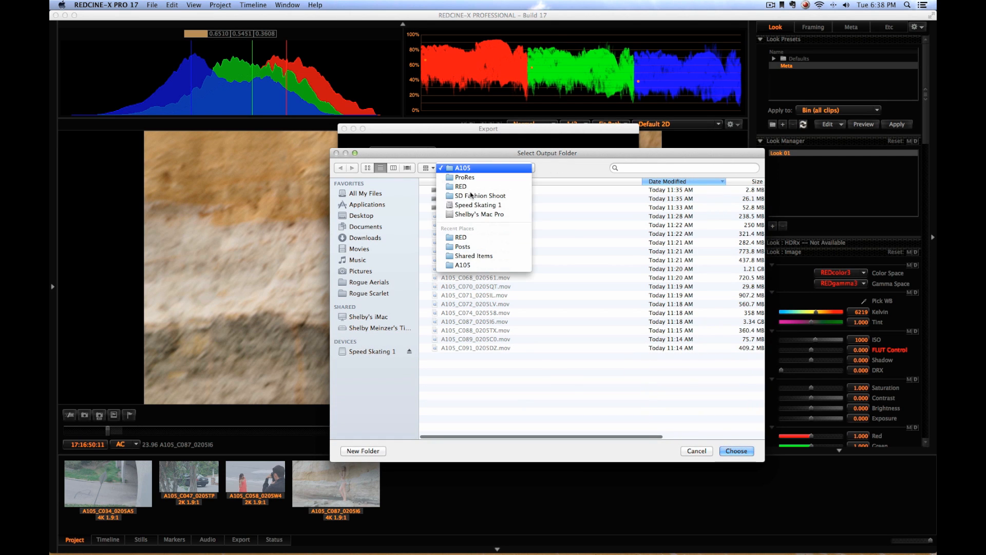
{"action": "left_click", "coordinate": [461, 187]}
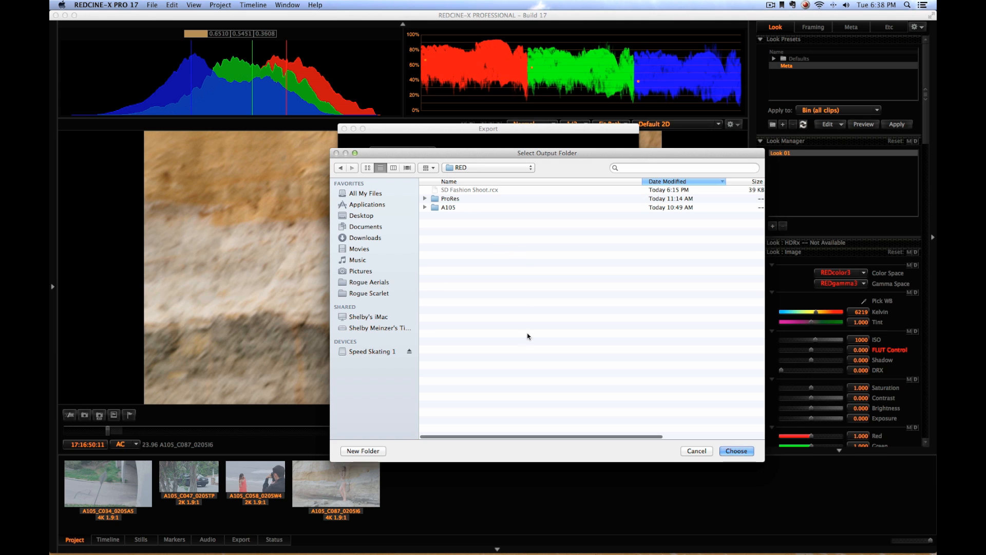
{"action": "left_click", "coordinate": [490, 168]}
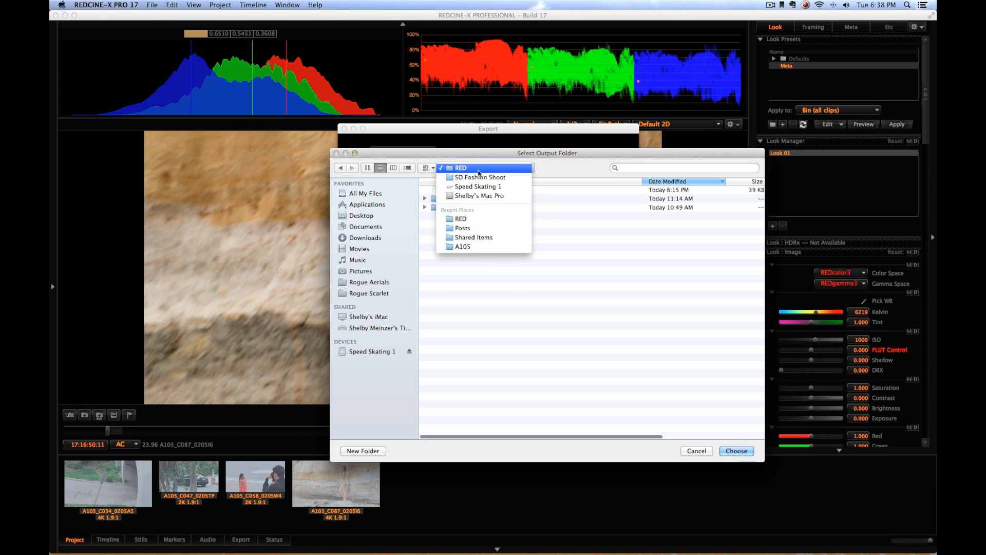
{"action": "left_click", "coordinate": [478, 176]}
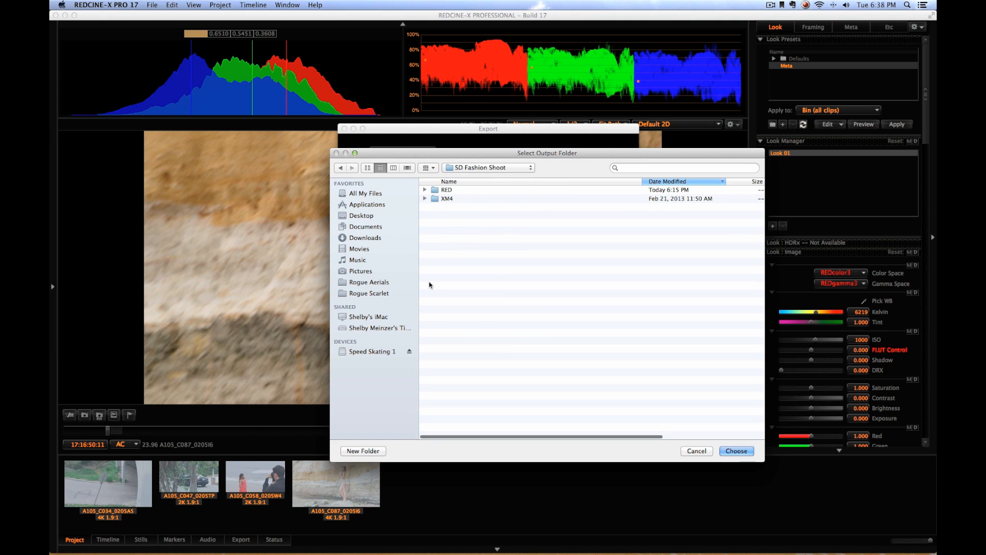
{"action": "left_click", "coordinate": [447, 190]}
{"action": "double_click", "coordinate": [447, 190]}
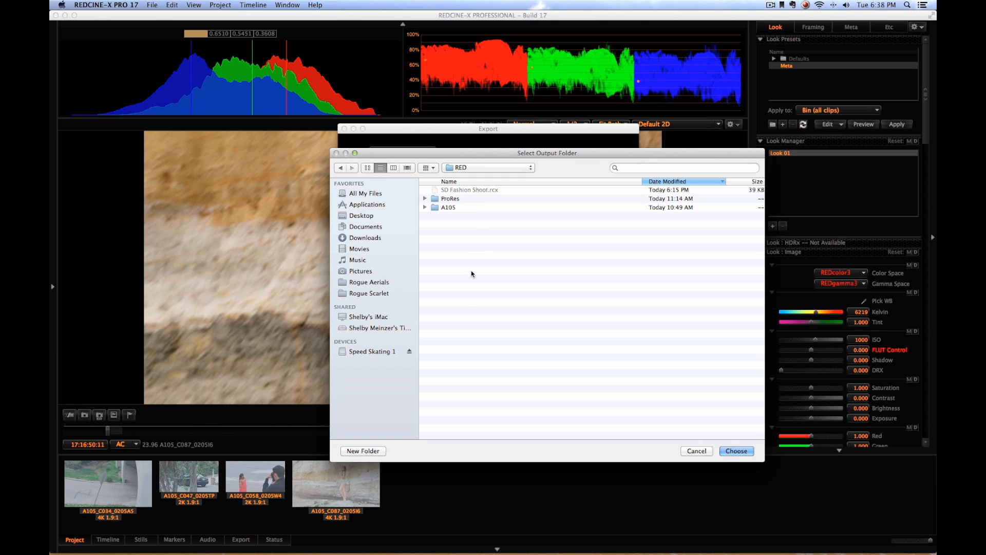
{"action": "double_click", "coordinate": [454, 199]}
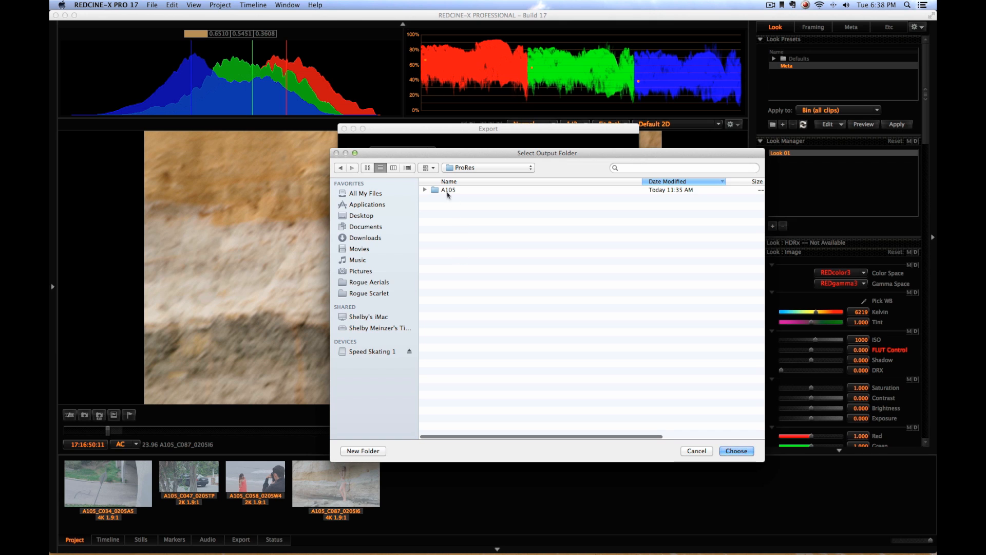
{"action": "double_click", "coordinate": [448, 191]}
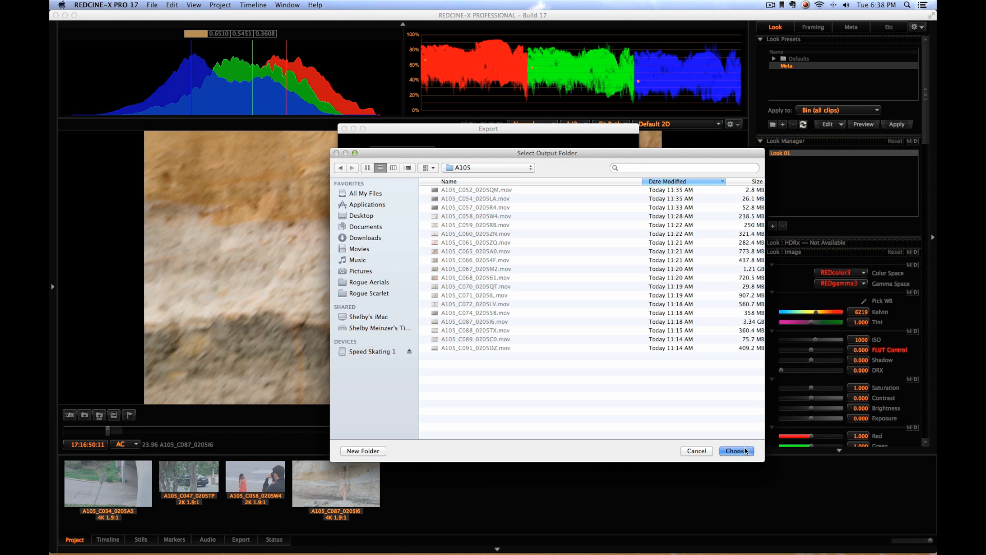
{"action": "left_click", "coordinate": [736, 450]}
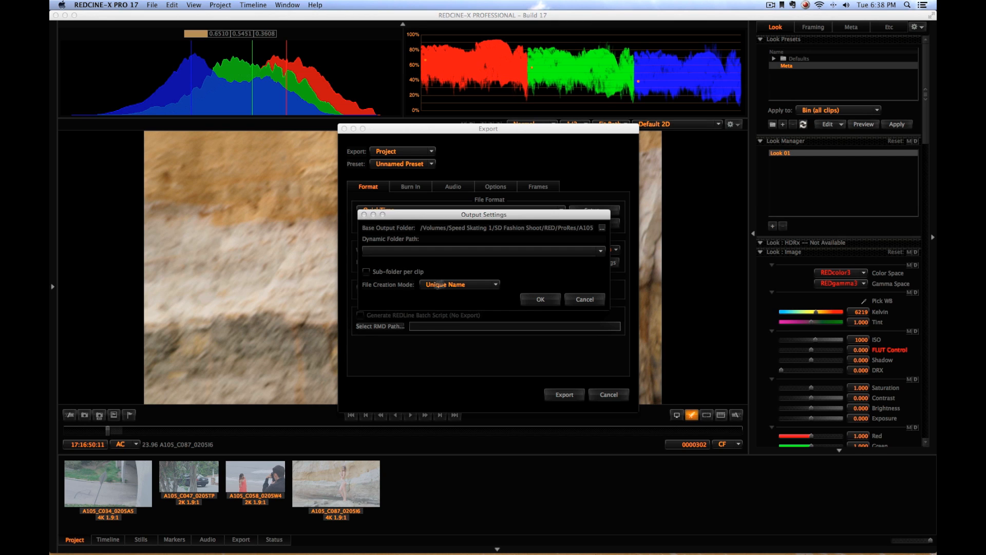
Step: Set the file creation mode to Overwrite Existing File and accept the output settings
{"action": "left_click", "coordinate": [468, 284]}
{"action": "left_click", "coordinate": [470, 270]}
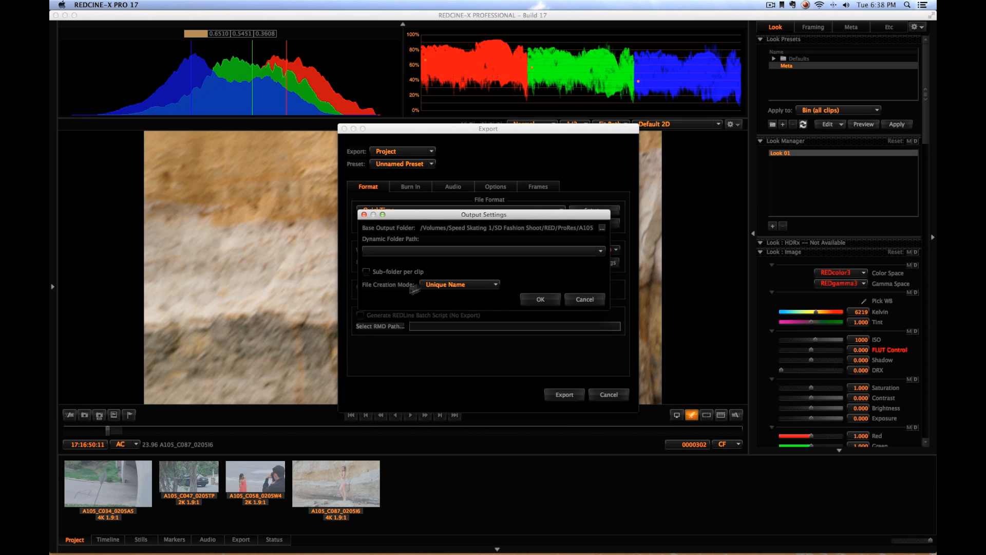
{"action": "left_click", "coordinate": [460, 284]}
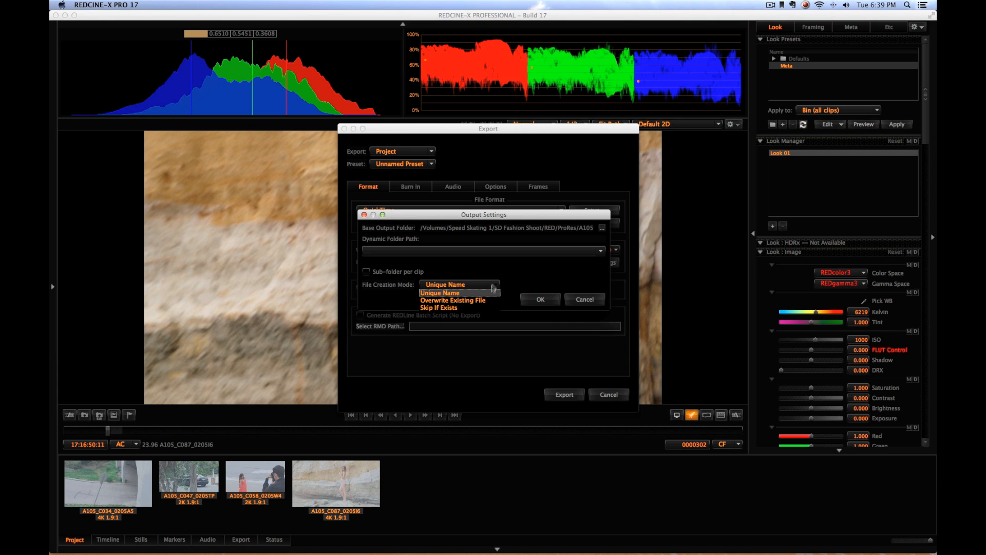
{"action": "left_click", "coordinate": [488, 301]}
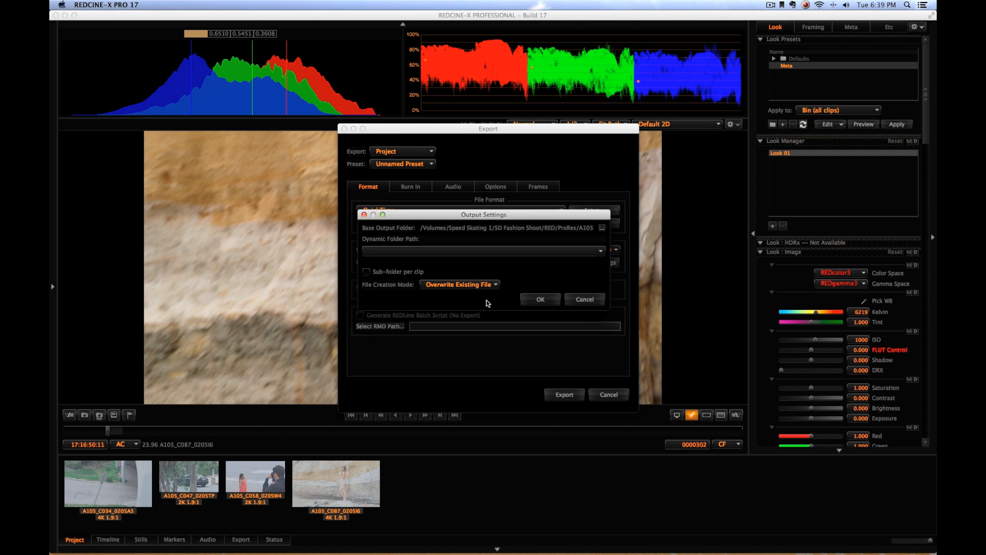
{"action": "left_click", "coordinate": [472, 286]}
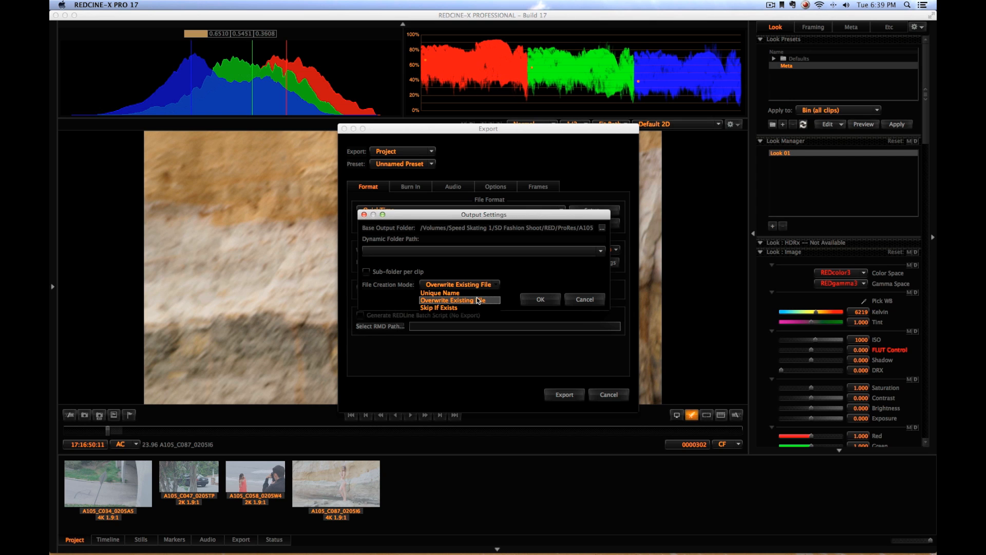
{"action": "left_click", "coordinate": [478, 300]}
{"action": "left_click", "coordinate": [536, 303]}
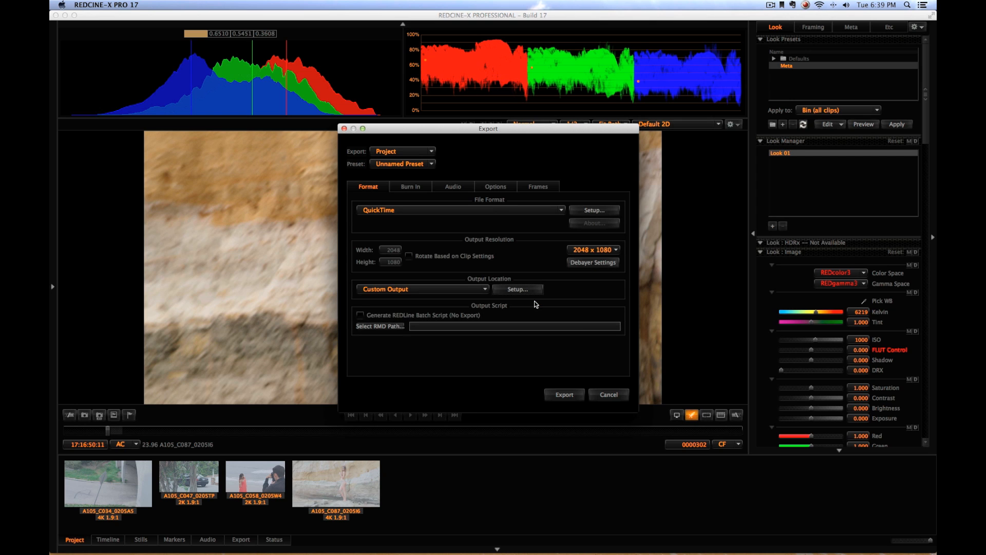
Step: Start exporting the project clips and display the export queue with its progress
{"action": "left_click", "coordinate": [568, 399]}
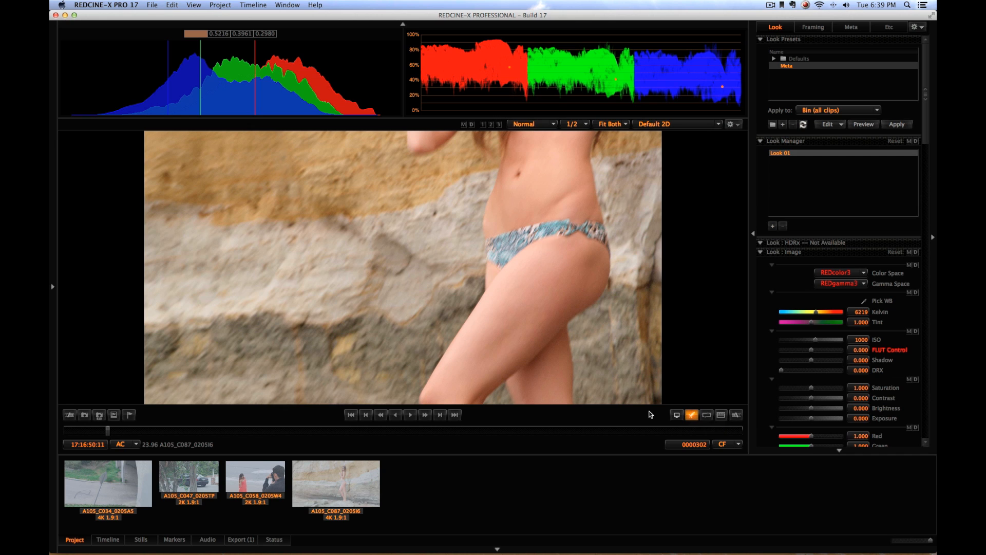
{"action": "left_click", "coordinate": [239, 540]}
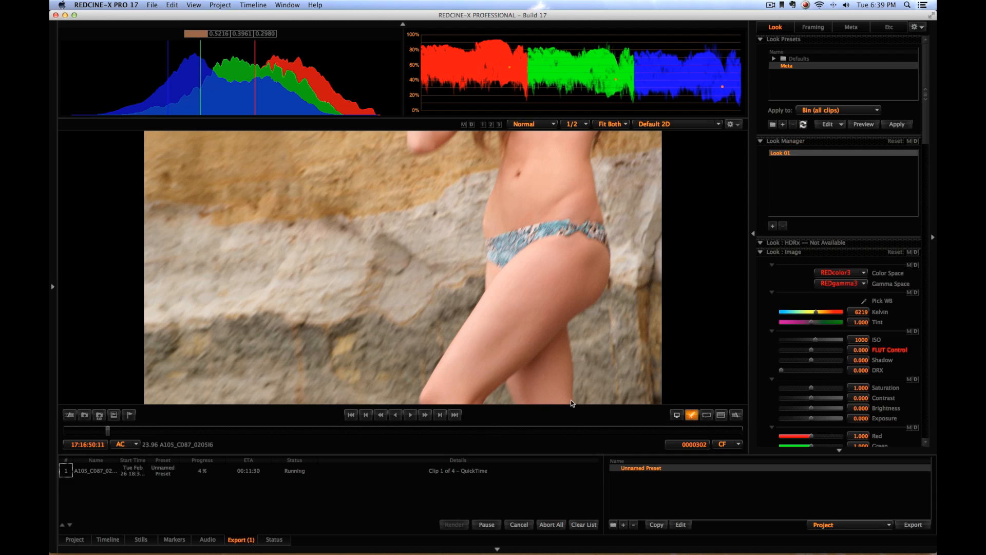
Step: Switch to Finder and open SD Fashion Shoot/RED/ProRes/A105 on the Speed Skating 1 drive to check the exported files
{"action": "key", "text": "super+h"}
{"action": "left_click", "coordinate": [896, 109]}
{"action": "double_click", "coordinate": [884, 107]}
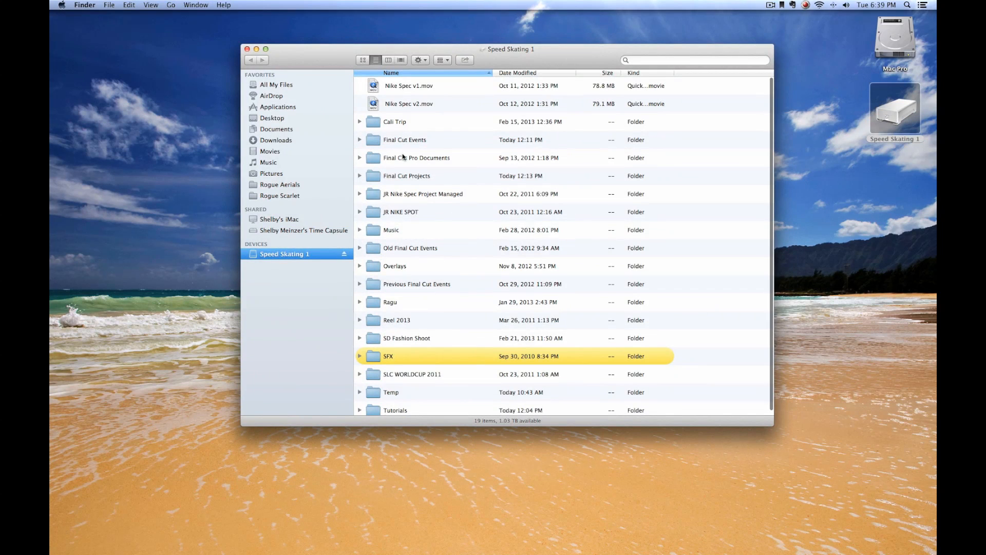
{"action": "double_click", "coordinate": [392, 338]}
{"action": "double_click", "coordinate": [382, 81]}
{"action": "double_click", "coordinate": [396, 89]}
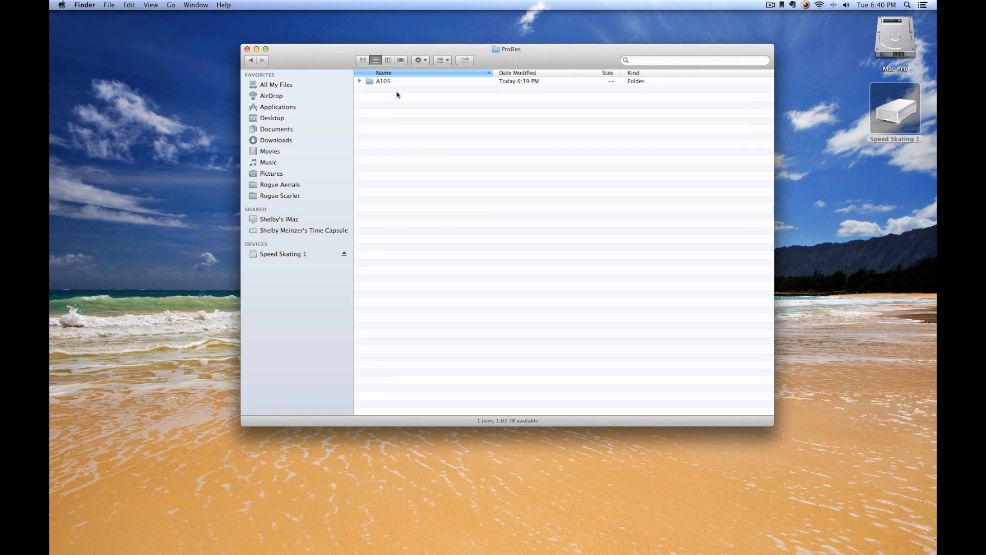
{"action": "double_click", "coordinate": [385, 82]}
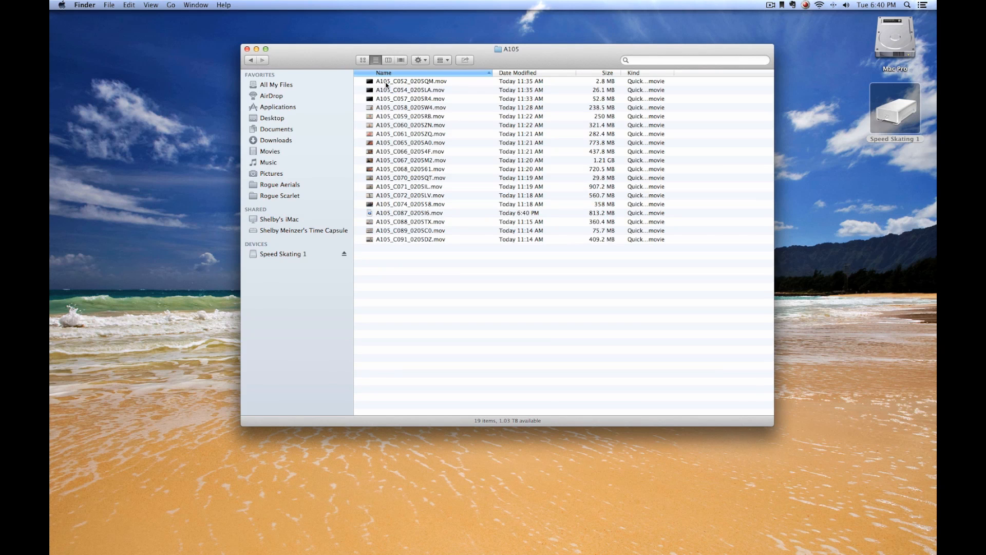